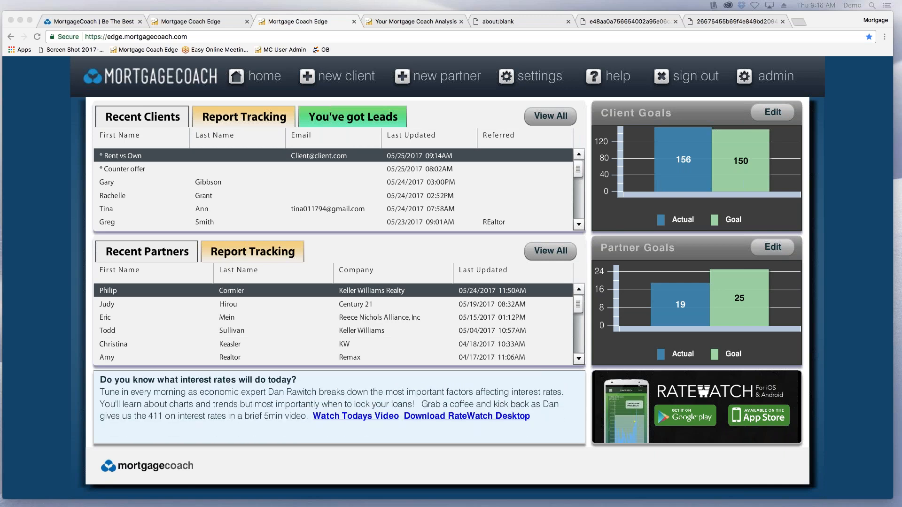
Open the * Rent vs Own analysis from the recent clients and display its current rental details under assumptions.
click(423, 22)
click(315, 23)
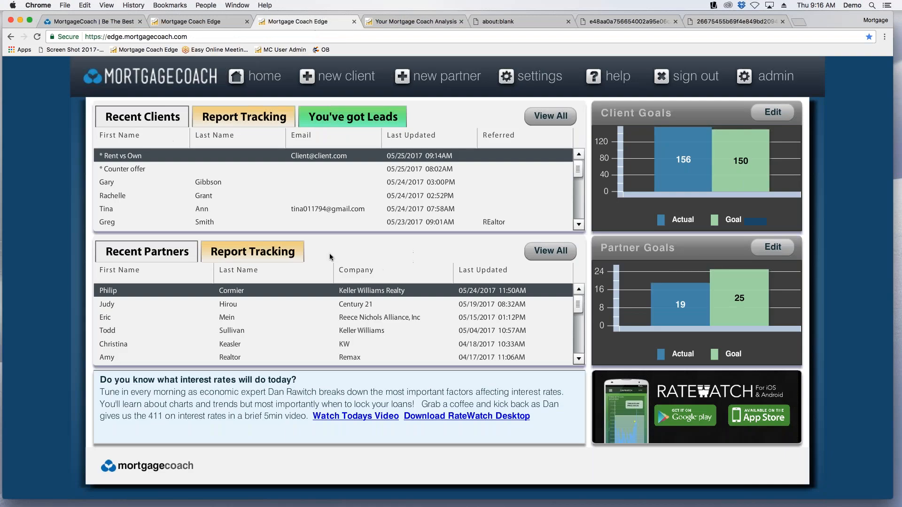
click(190, 159)
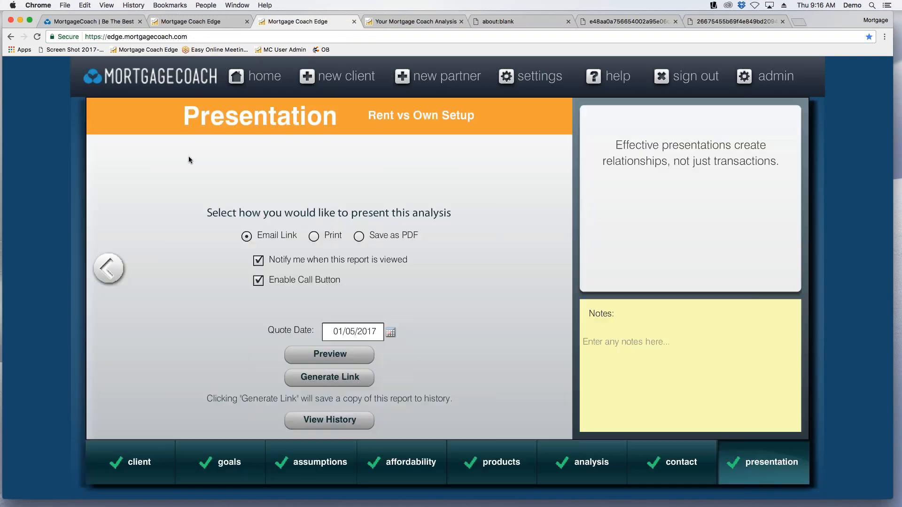
click(301, 479)
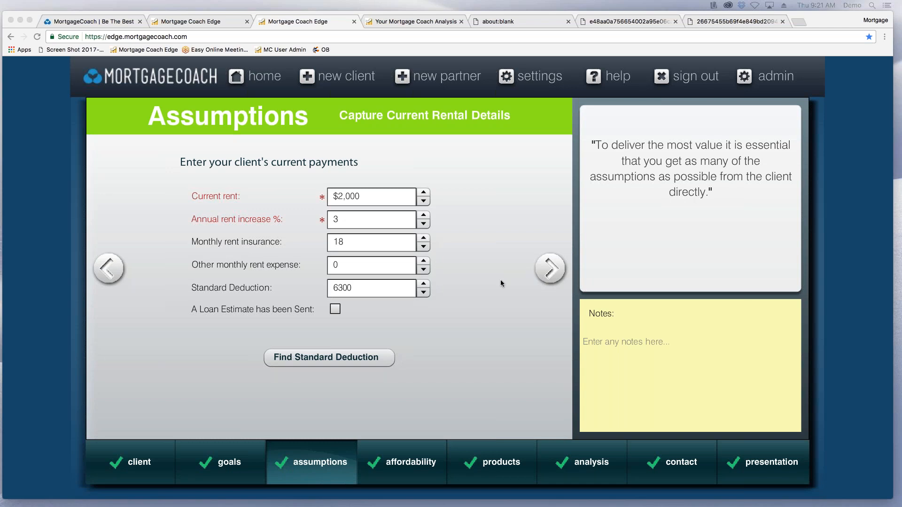
Return to the home dashboard, list all clients without search criteria, look through the list and close it.
click(262, 77)
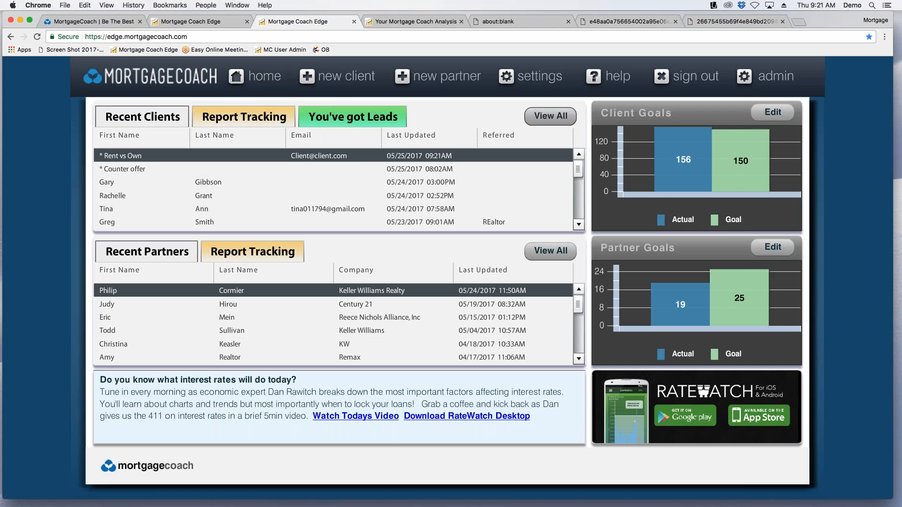
click(550, 116)
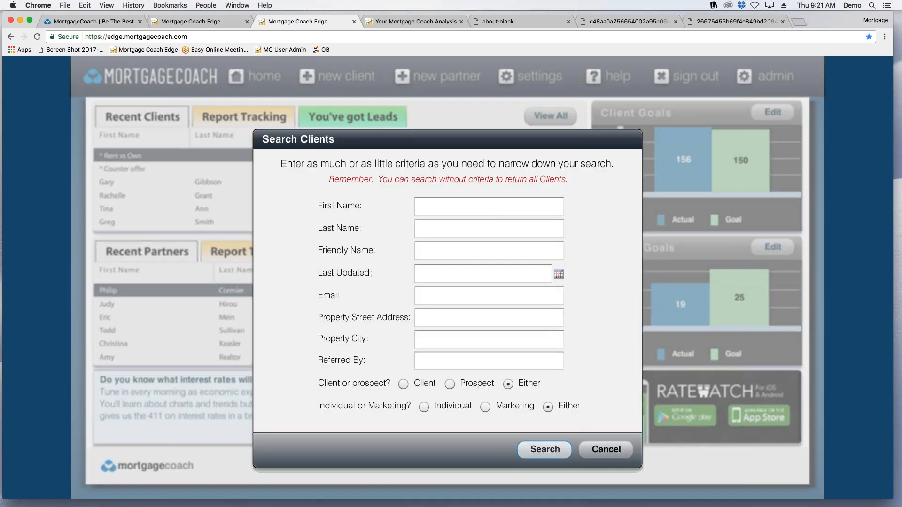
click(544, 450)
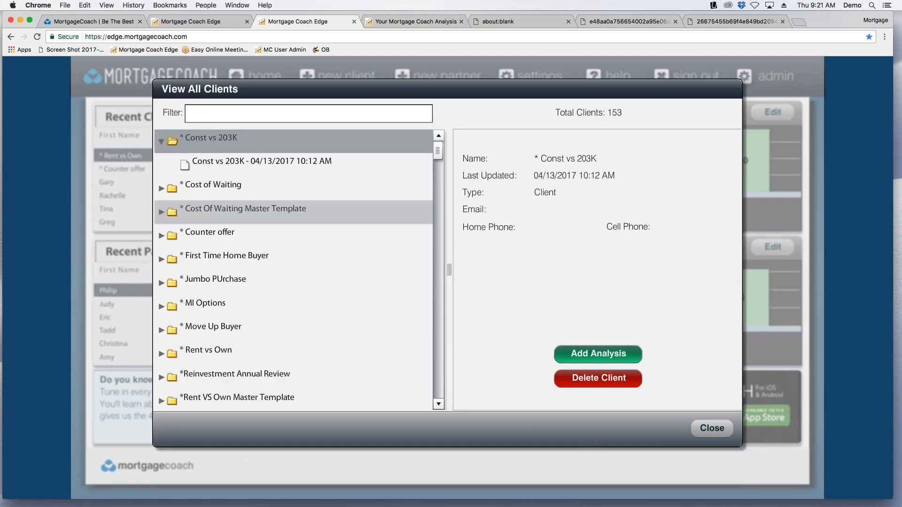
scroll(257, 232, down, 3)
scroll(256, 232, up, 3)
scroll(253, 232, down, 6)
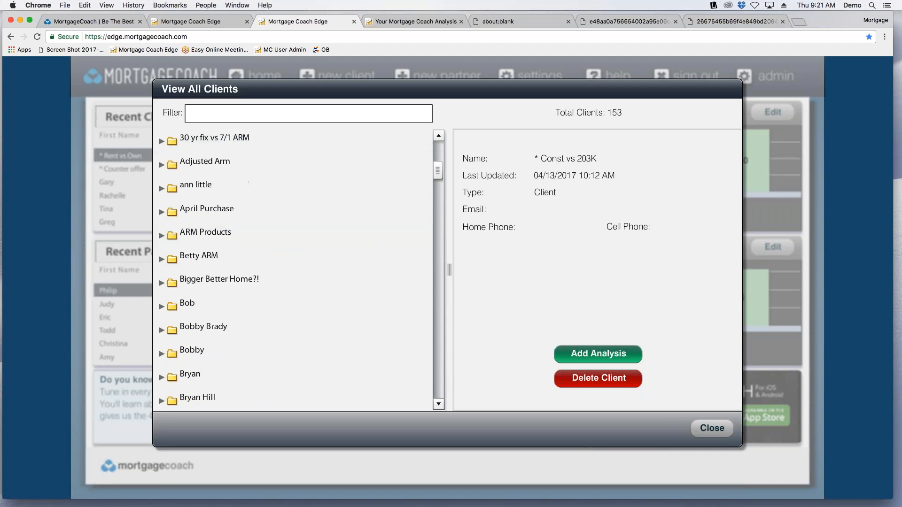
click(712, 428)
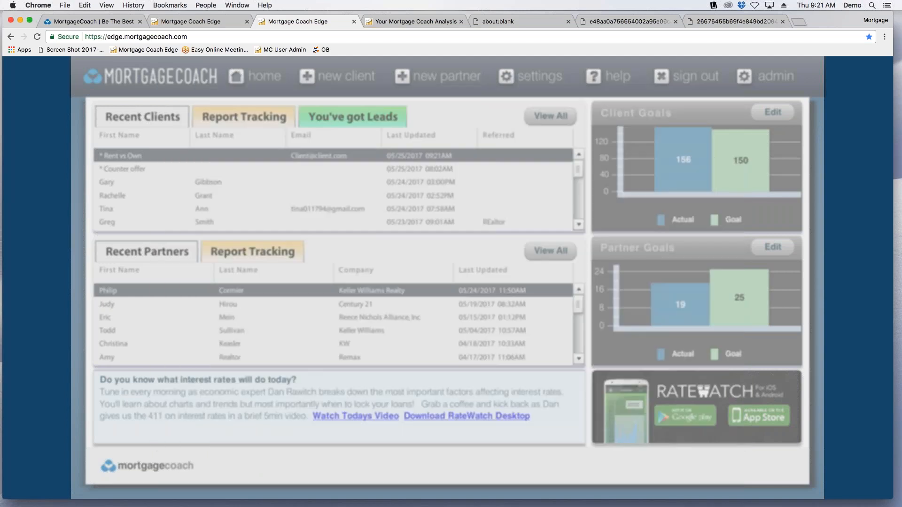
Search the clients for the friendly name "down payment".
click(543, 118)
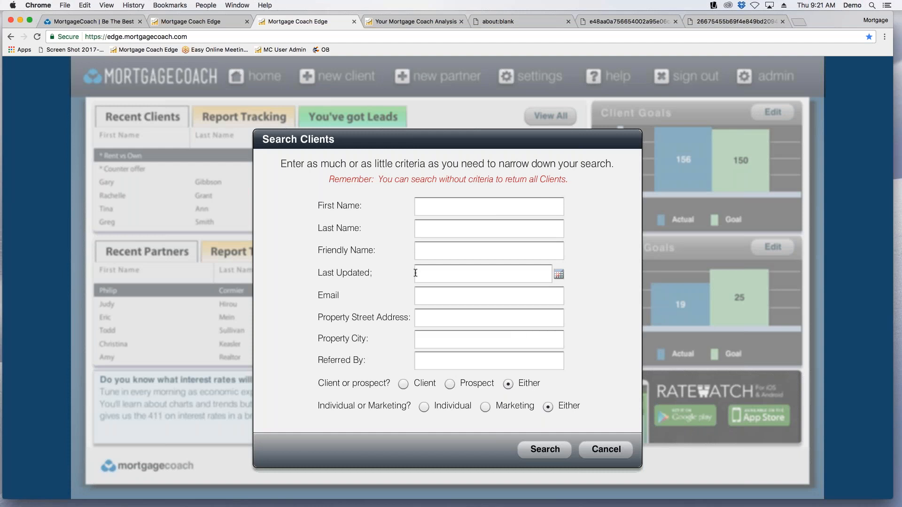
click(434, 257)
text(down payment)
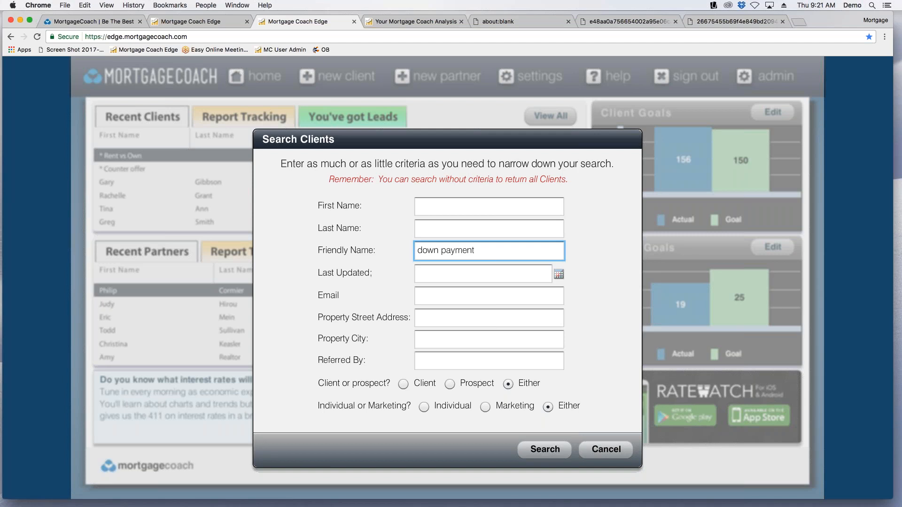
key(Return)
key(Return)
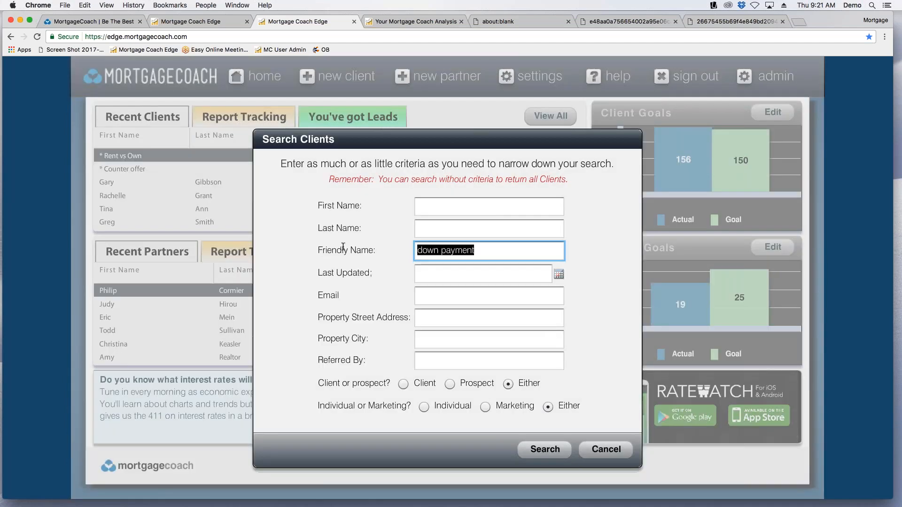
Search the clients for the friendly name "first", open the First Purchase 2/15/2017 analysis and check its products.
key(BackSpace)
text(first)
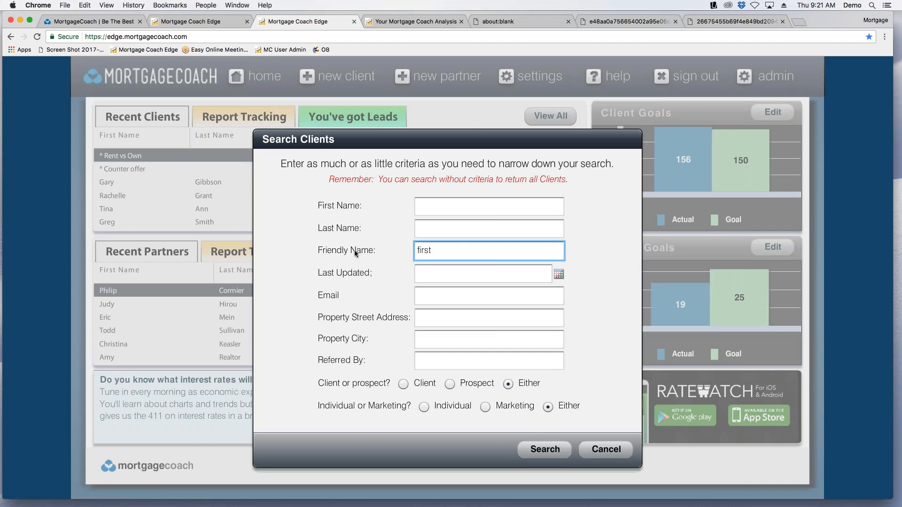
click(545, 449)
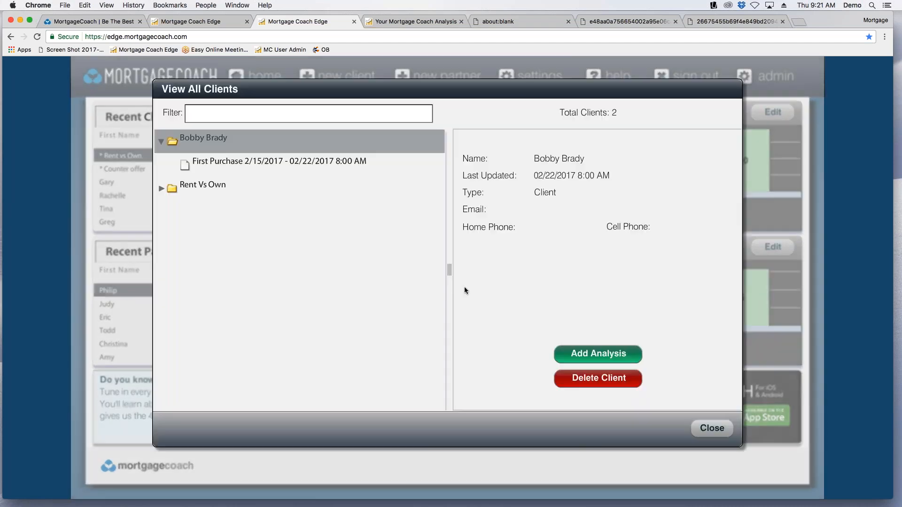
click(248, 164)
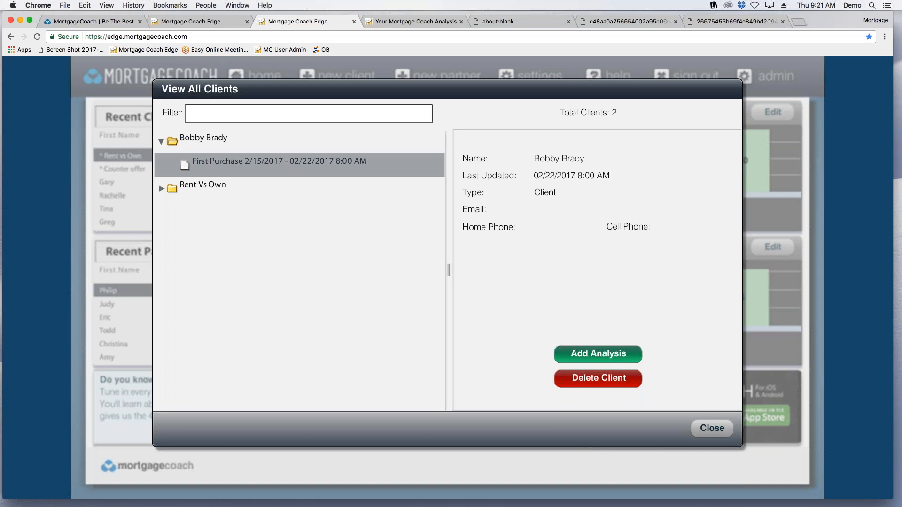
double_click(249, 164)
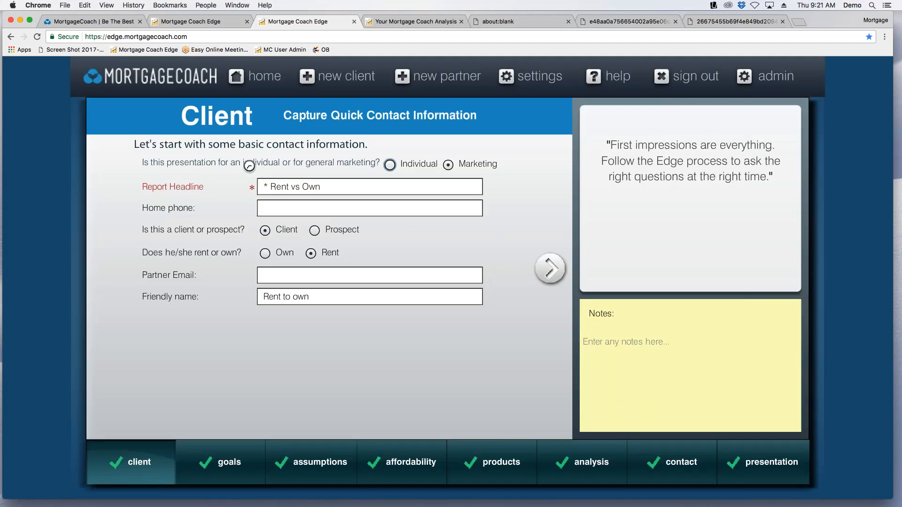
mouse_move(500, 466)
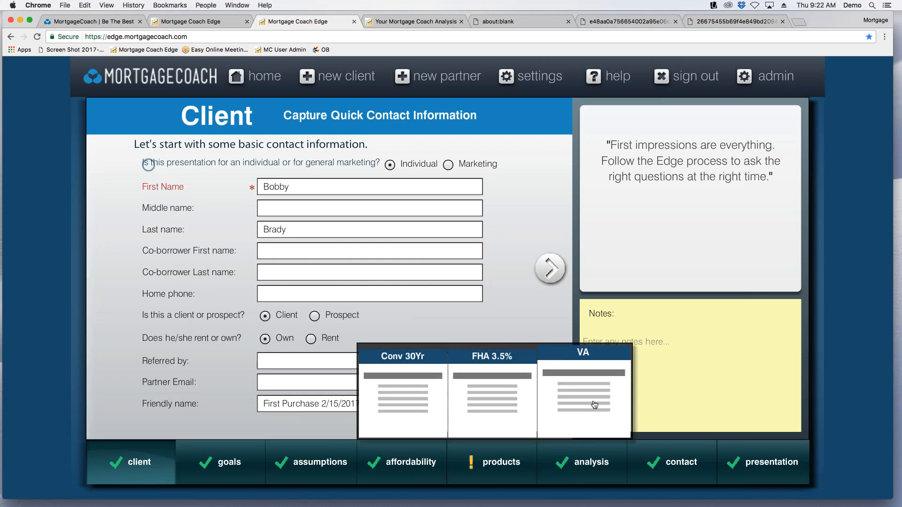
Go back to the home dashboard and list every client down to the Rent vs Own entries.
click(275, 76)
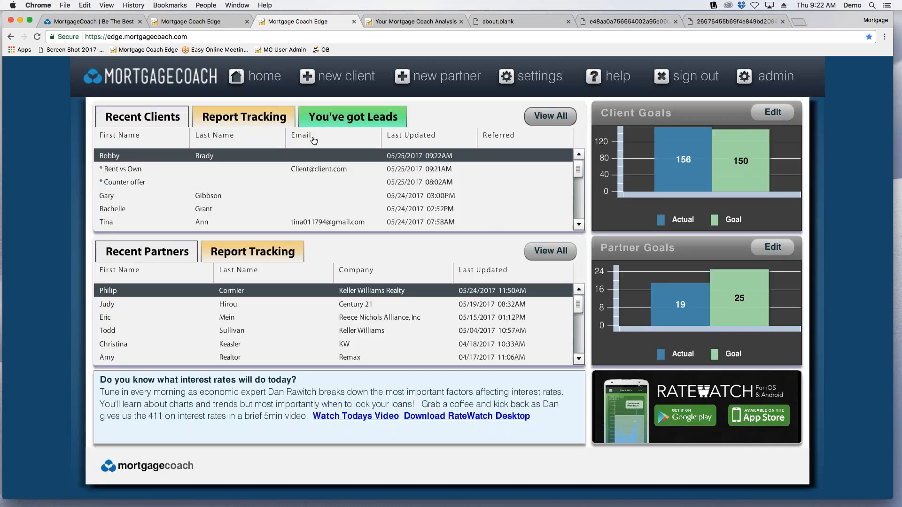
click(552, 119)
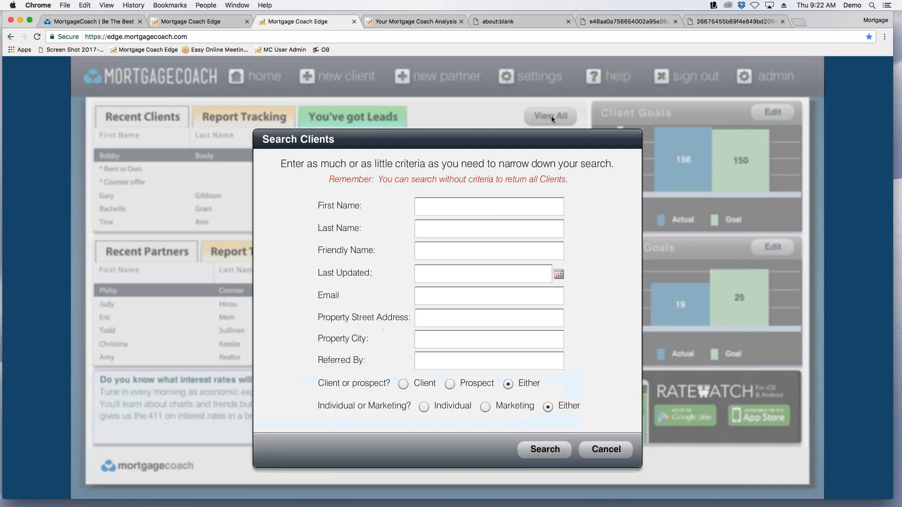
click(545, 450)
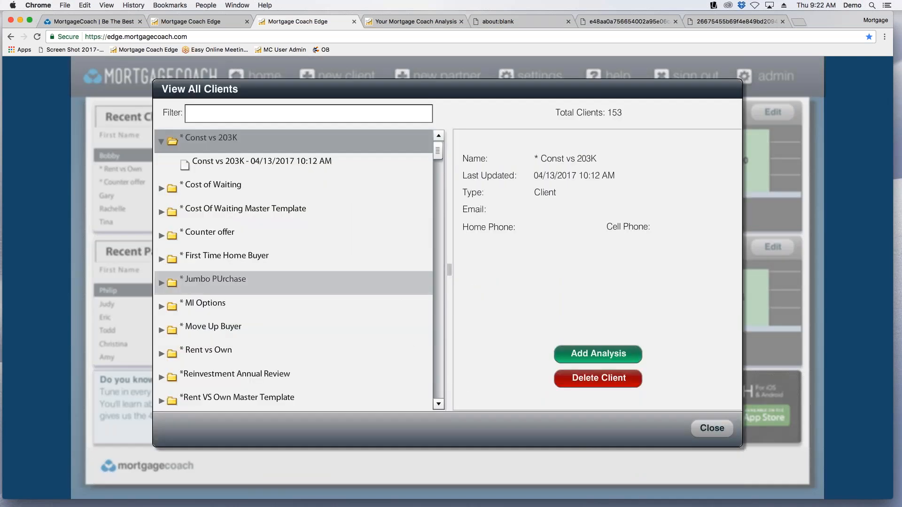
drag(437, 155, 437, 329)
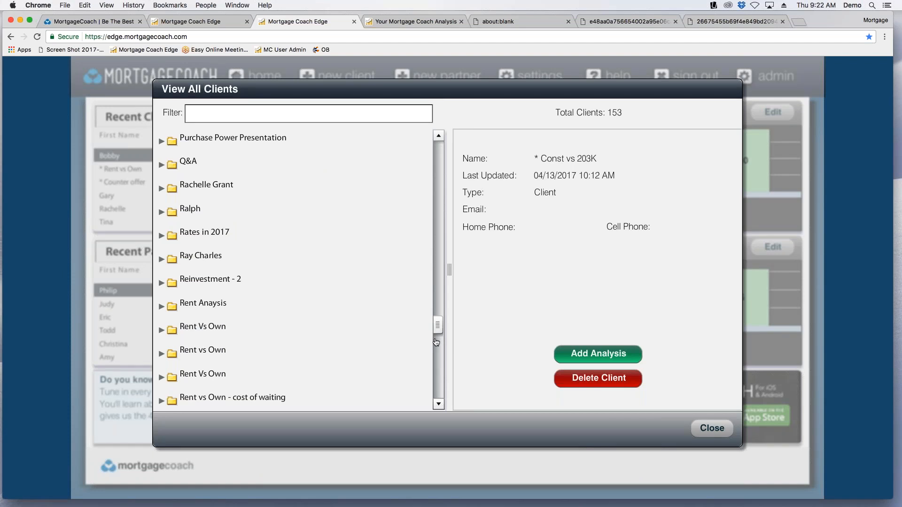
Expand the Rent vs Own and Rent vs Own - cost of waiting folders and view the First time home buyers analysis details.
click(161, 331)
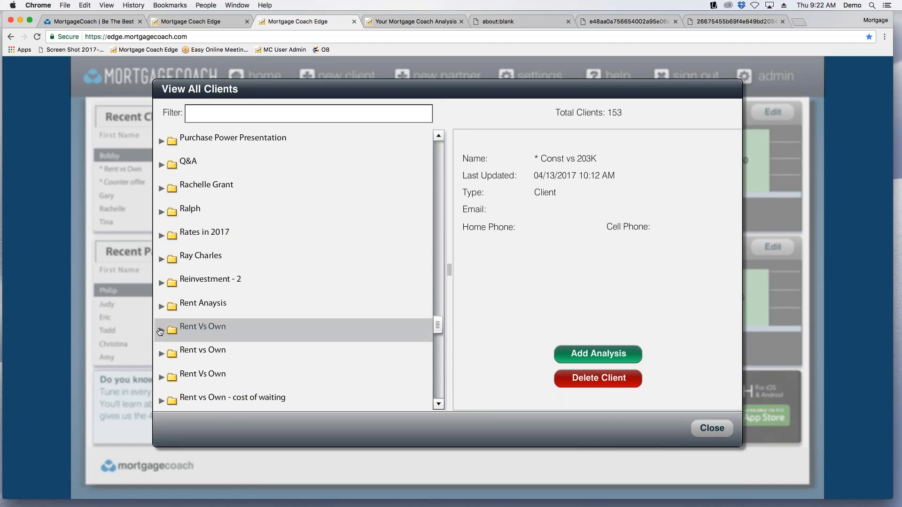
click(161, 378)
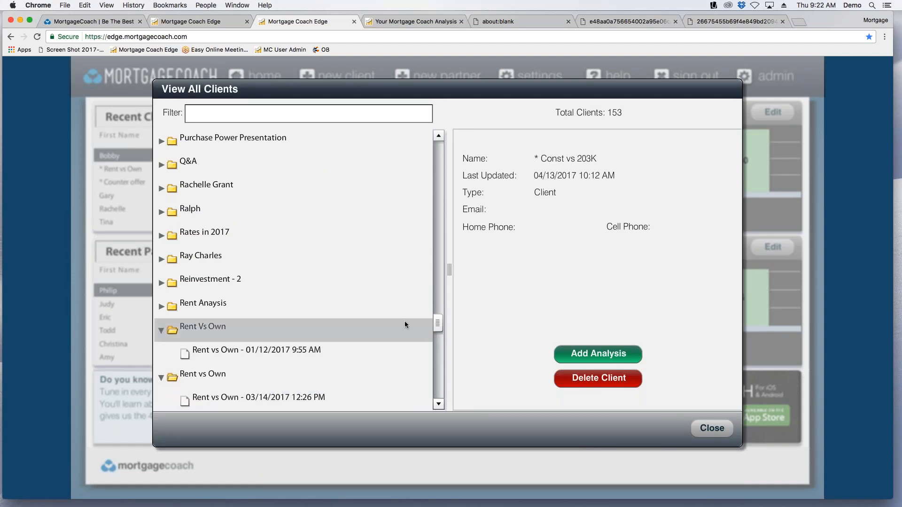
drag(438, 328, 440, 333)
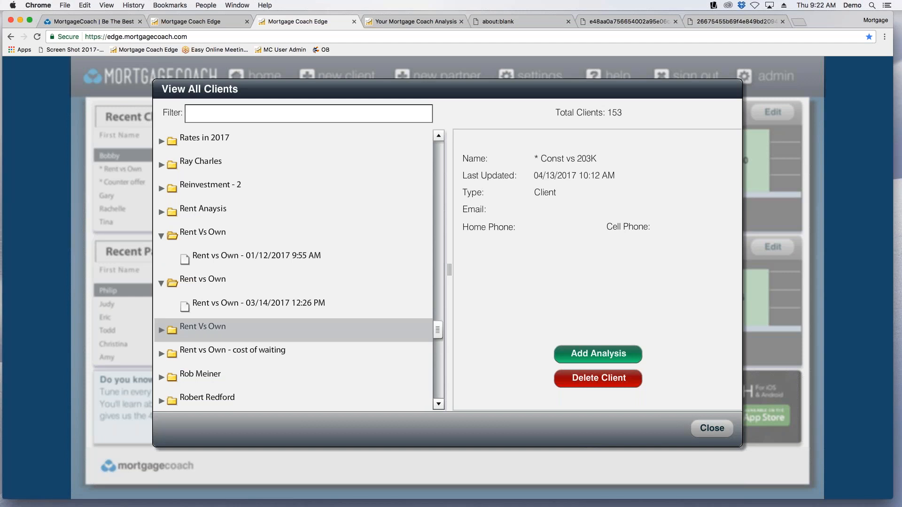
click(163, 331)
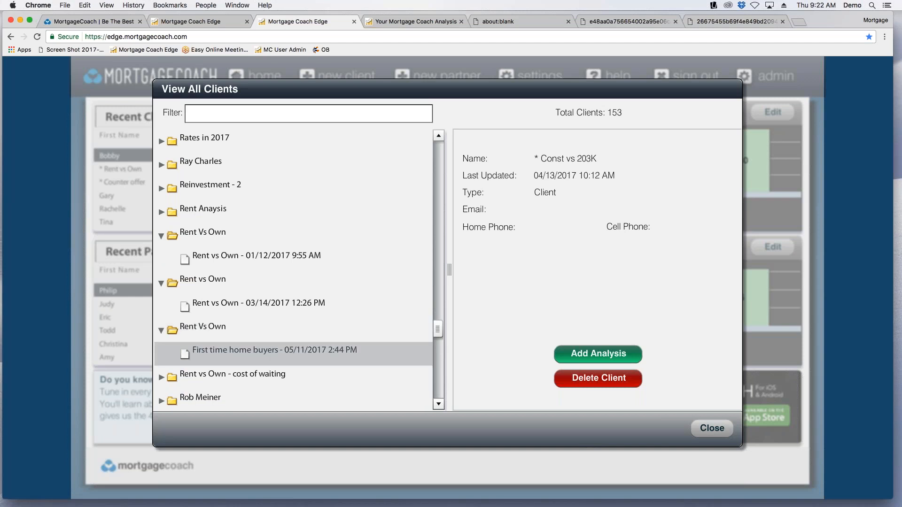
click(252, 355)
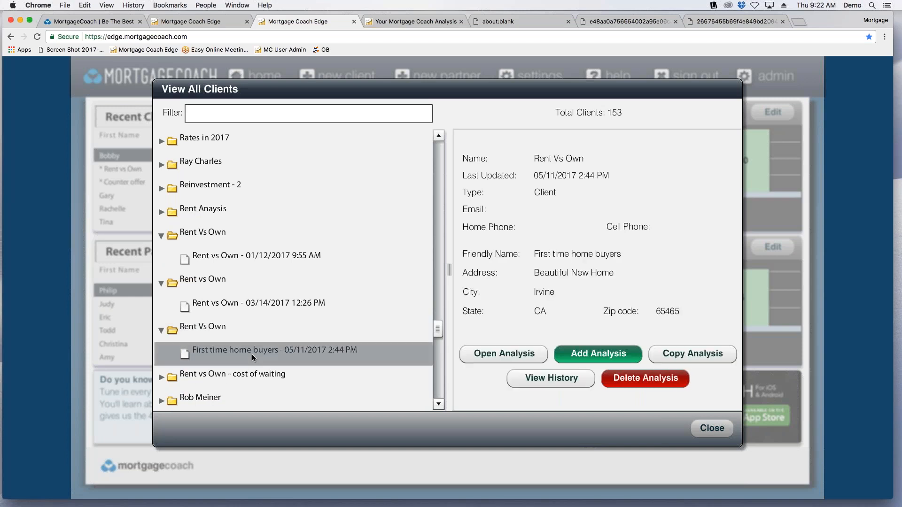
click(199, 385)
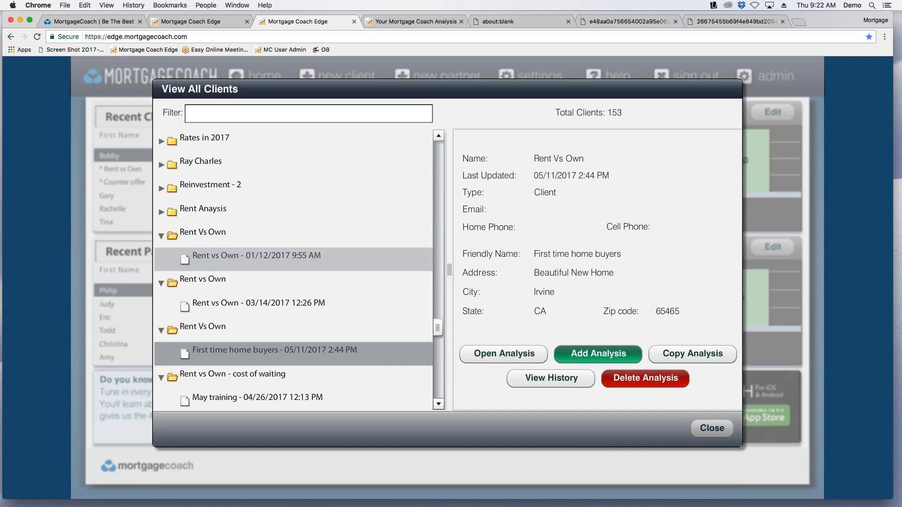
Open the Rent vs Own analysis dated 01/12/2017 and display its 5% Conv UFMI product.
double_click(218, 255)
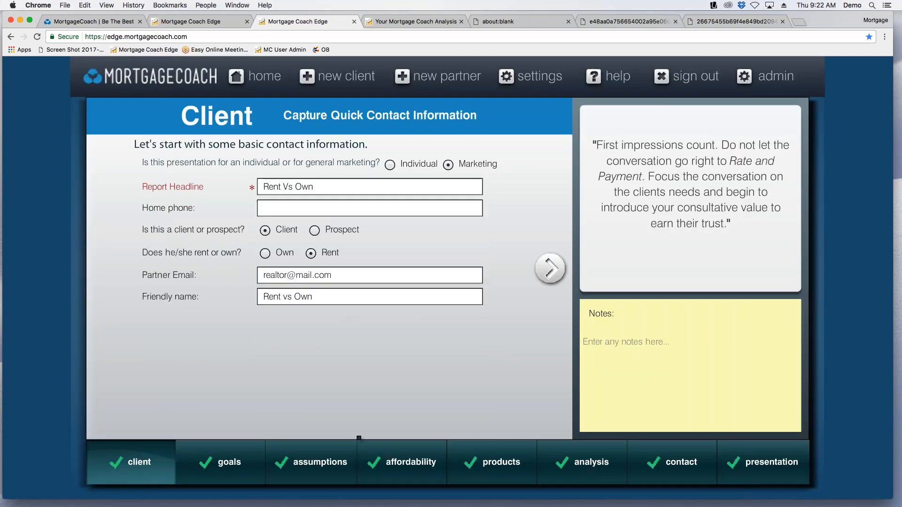
mouse_move(487, 462)
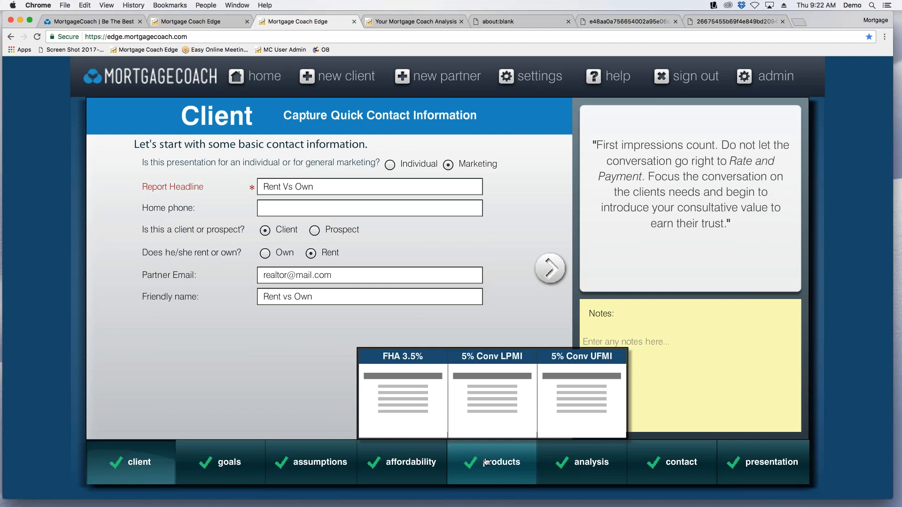
click(570, 397)
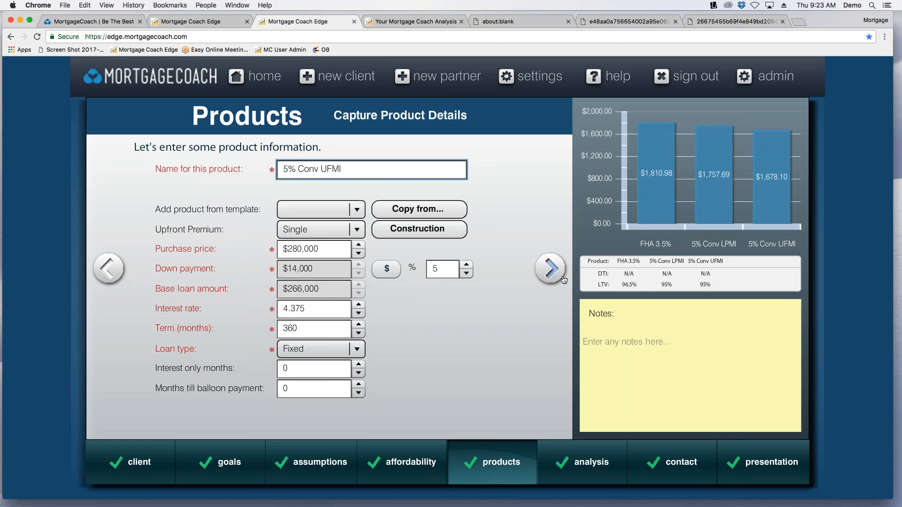
Open the itemised closing costs of the 5% Conv UFMI product, add a blank standard fee line and delete it again.
click(550, 270)
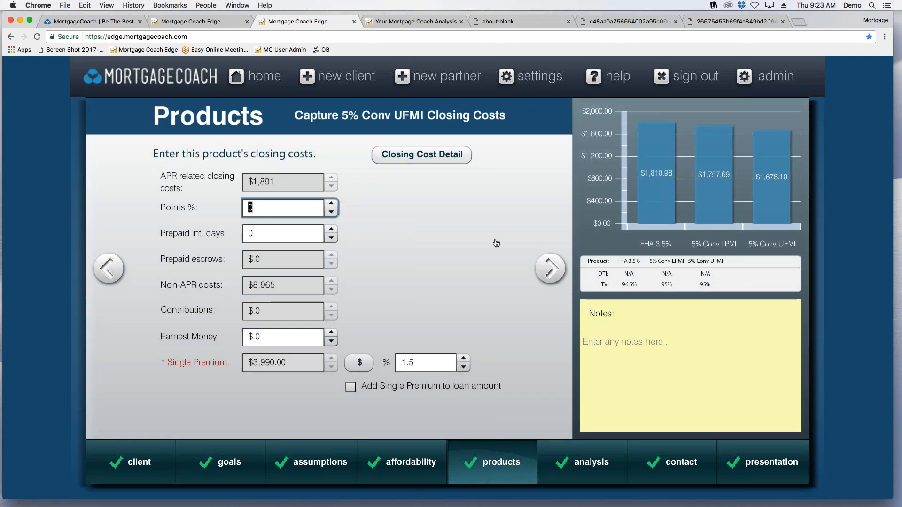
click(434, 157)
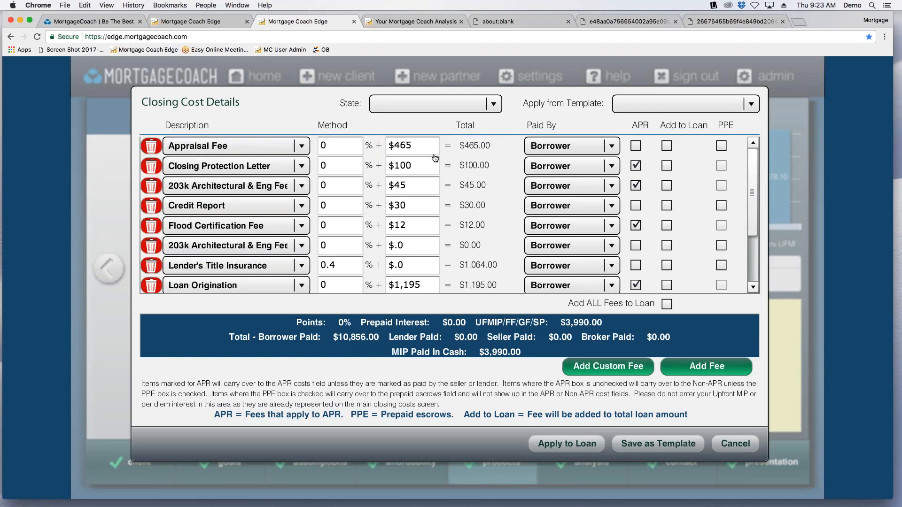
scroll(434, 157, down, 4)
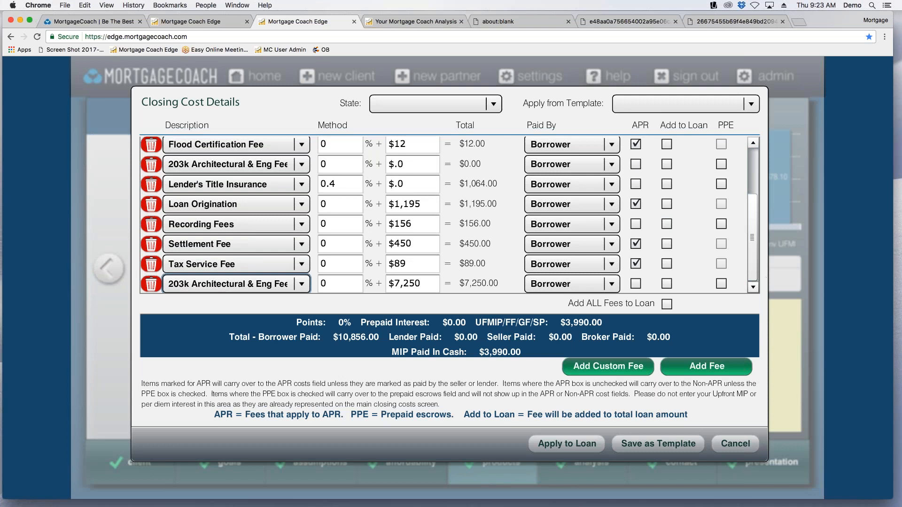
click(709, 370)
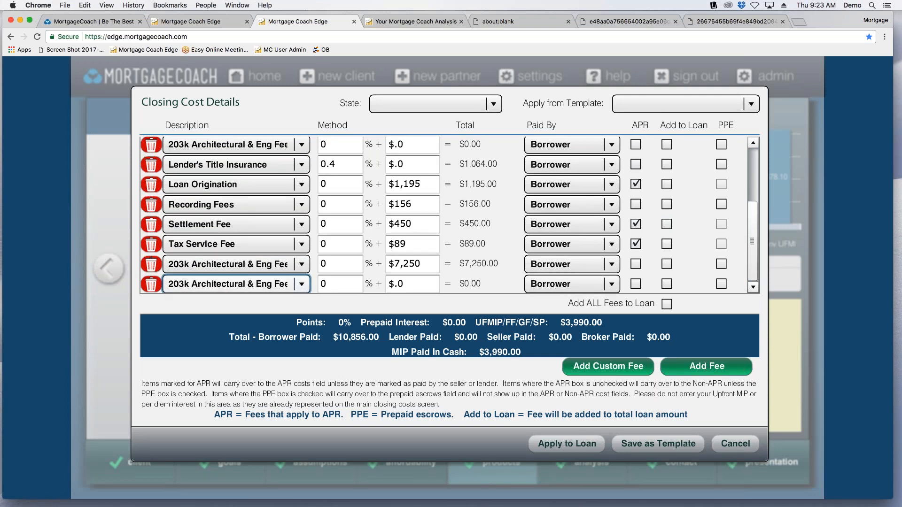
click(152, 284)
Create a custom loan fee named Down Payment assistance, calculated on loan amount and marked as prepaid by default.
click(634, 371)
text(D)
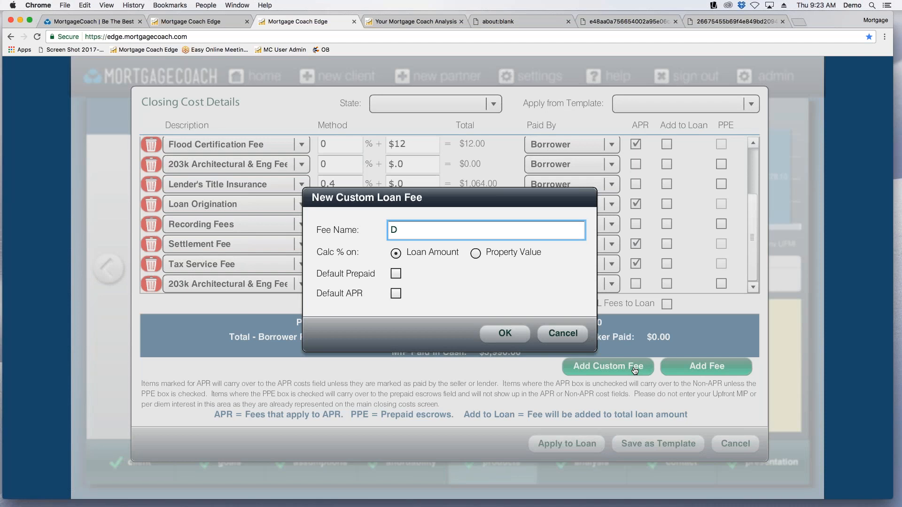
text(own Payment assista)
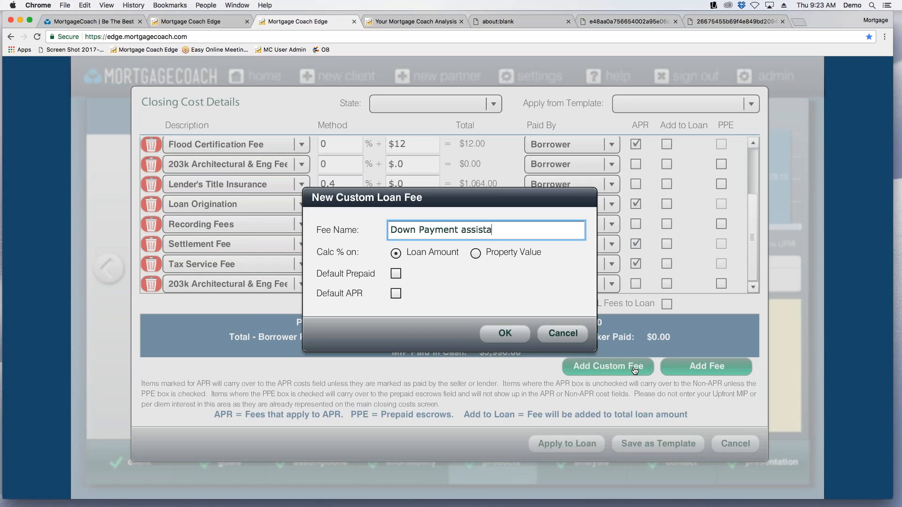
text(nde)
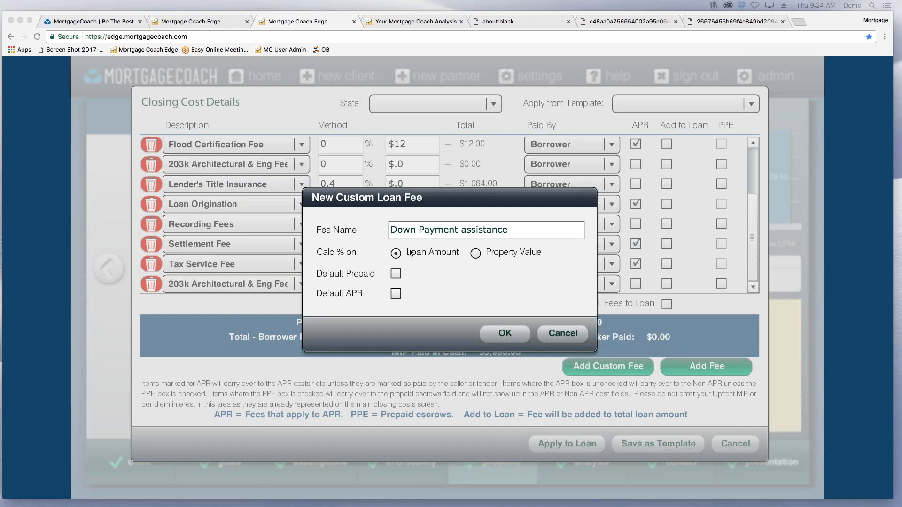
click(396, 275)
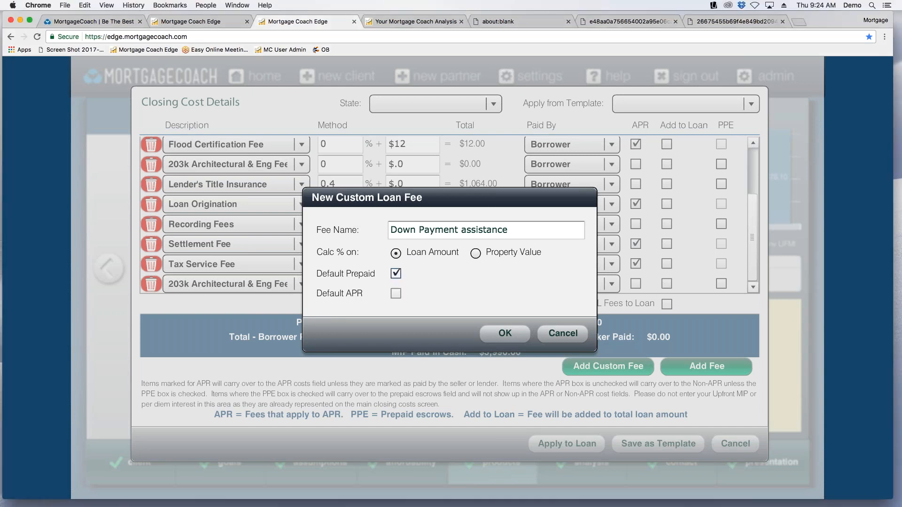
click(506, 335)
Set the Down Payment assistance fee to -5% with no fixed dollar amount, paid by the borrower.
click(404, 284)
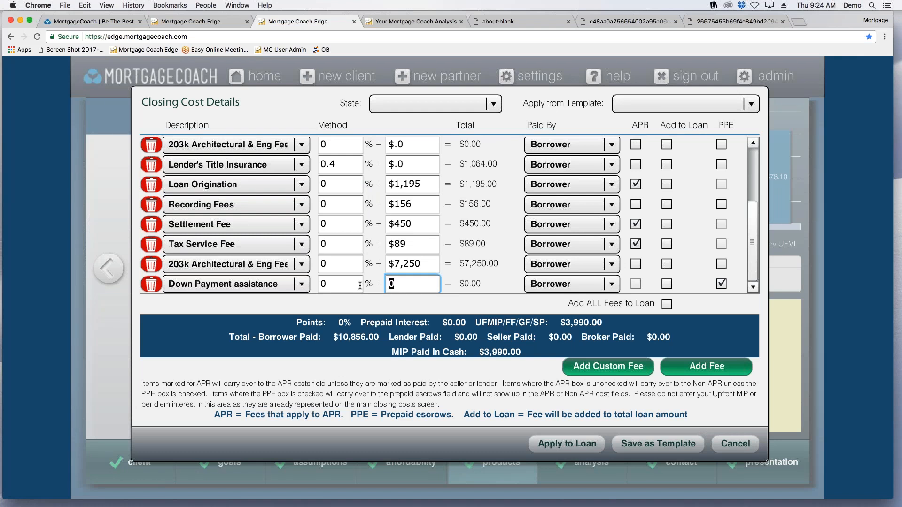
drag(336, 285, 304, 278)
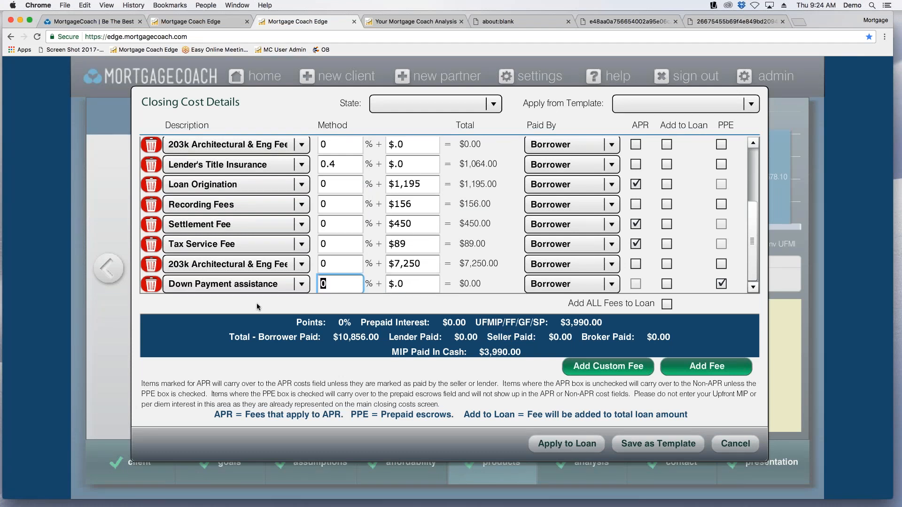
text(-5)
key(Tab)
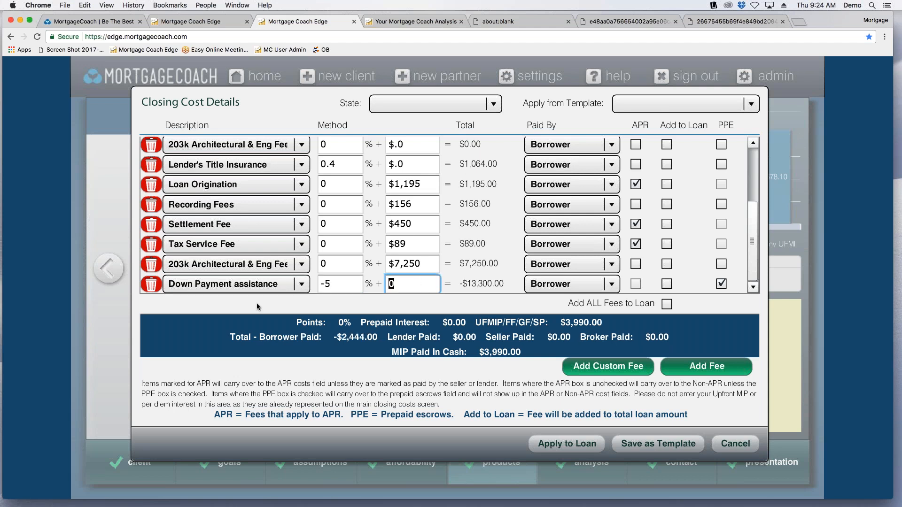
key(Tab)
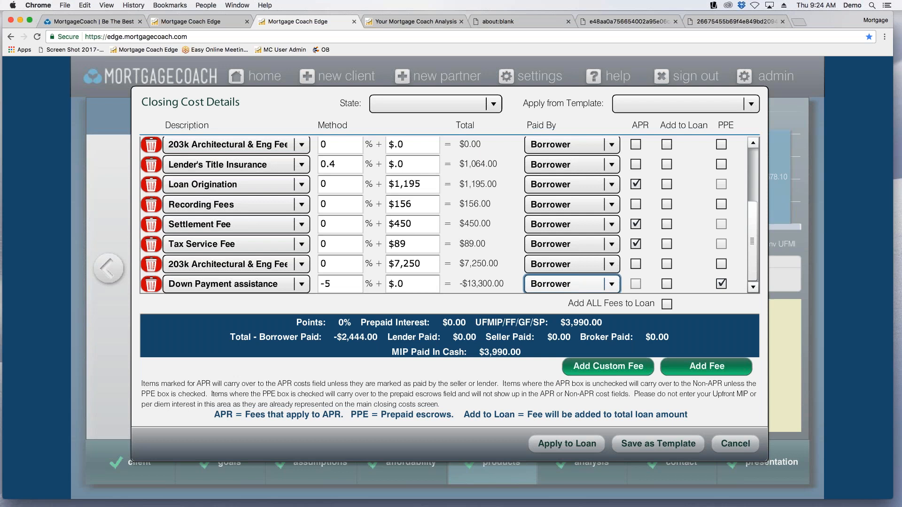
click(611, 284)
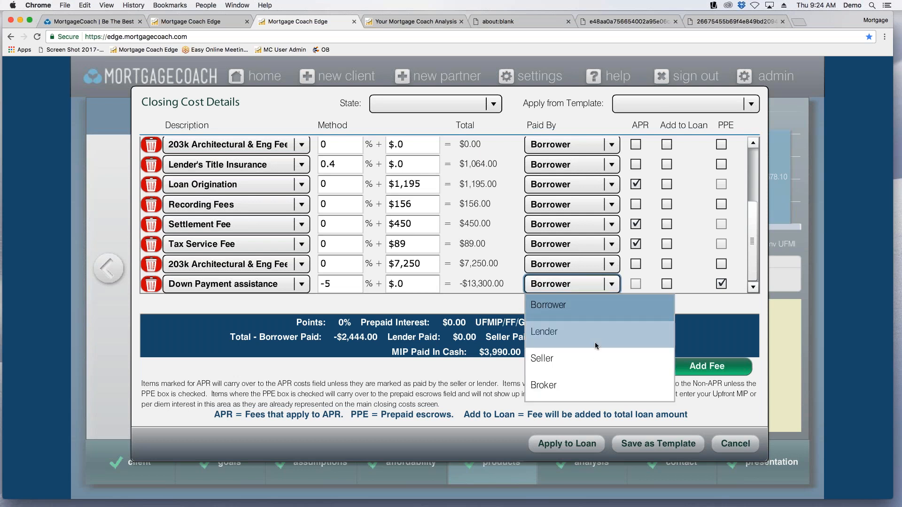
click(607, 305)
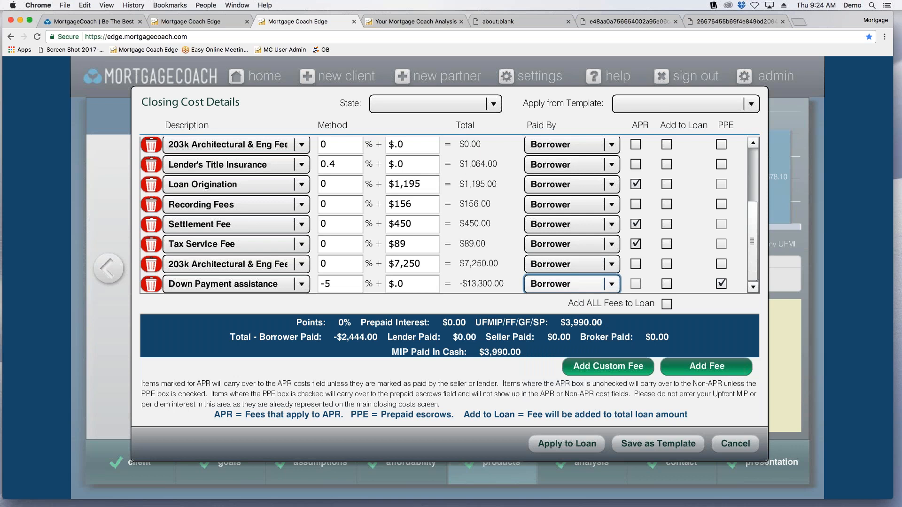
Delete the Down Payment assistance line and the $7,250 fee line, then cancel the closing cost details.
click(151, 284)
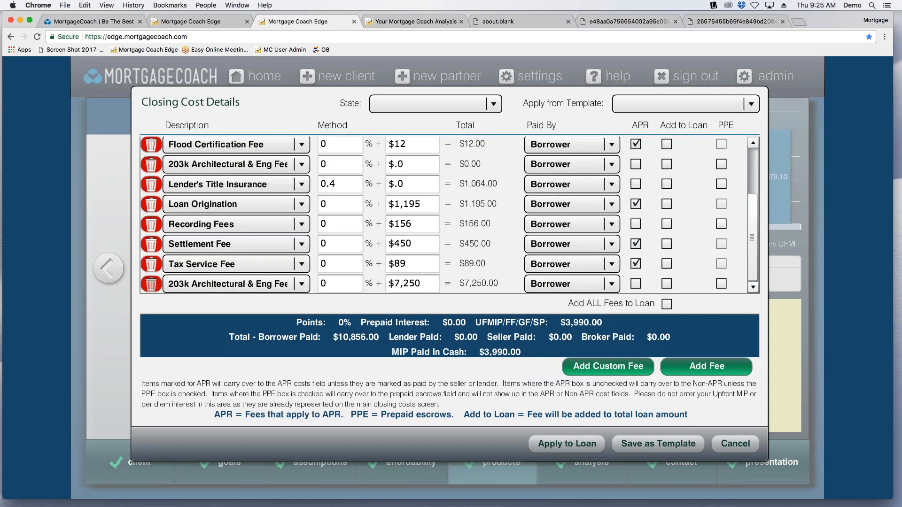
click(152, 285)
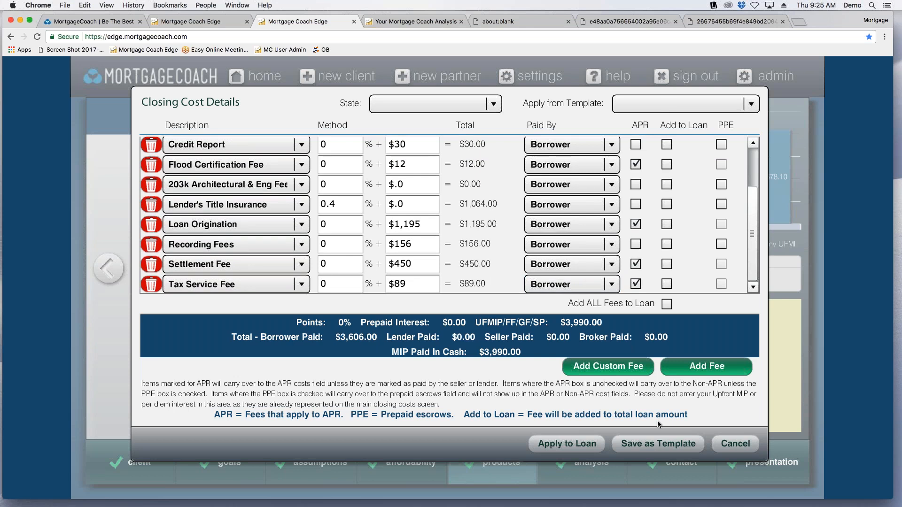
click(735, 444)
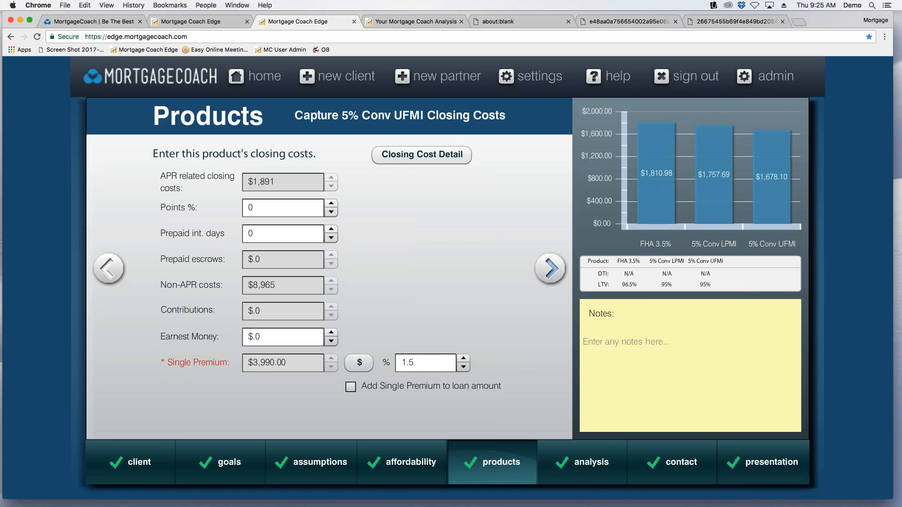
Mark the 5% Conv UFMI product as including a 2nd lien and proceed to the second lien details.
click(551, 269)
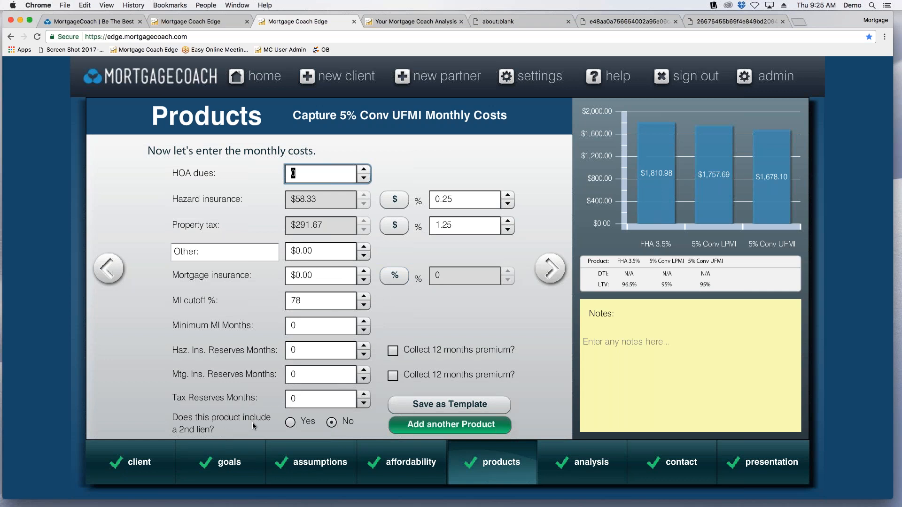
click(289, 422)
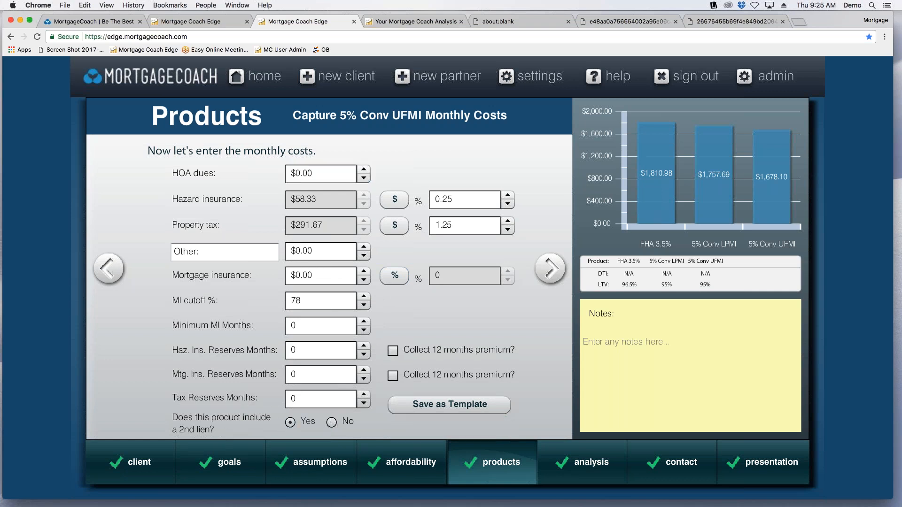
click(551, 268)
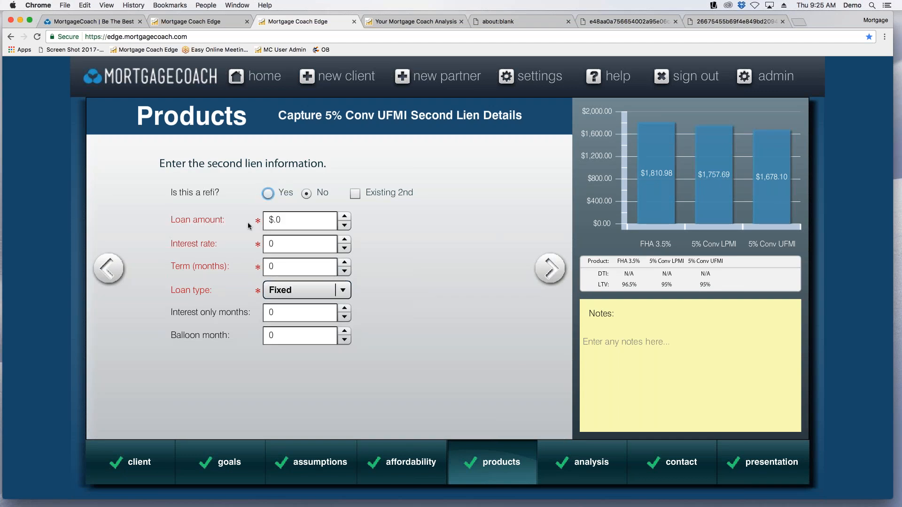
Enter the second lien as a $13,000 fixed loan at 3.25% interest over a 360-month term.
click(315, 224)
text(13000)
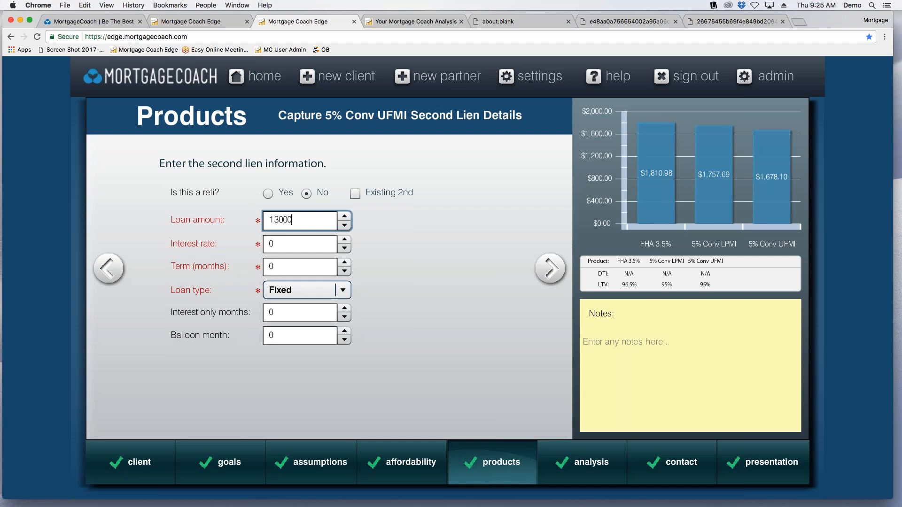
click(293, 247)
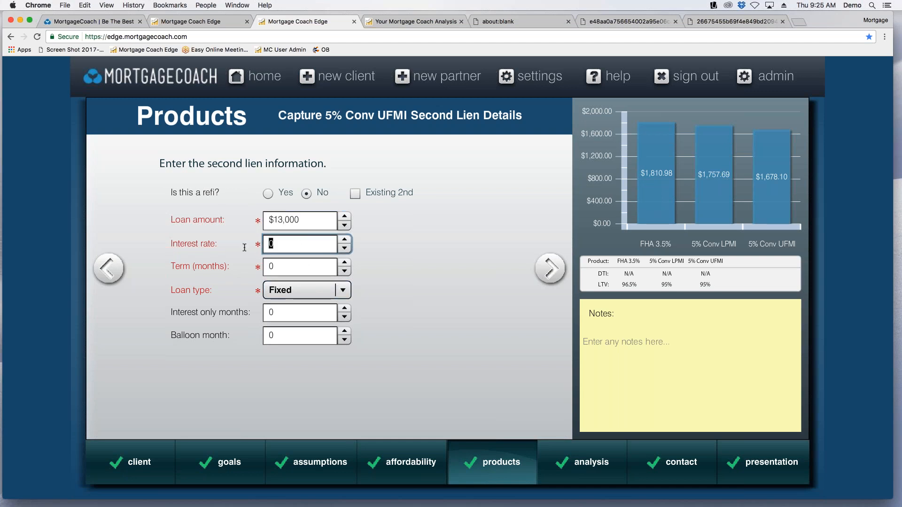
text(3.25)
click(295, 269)
text(360)
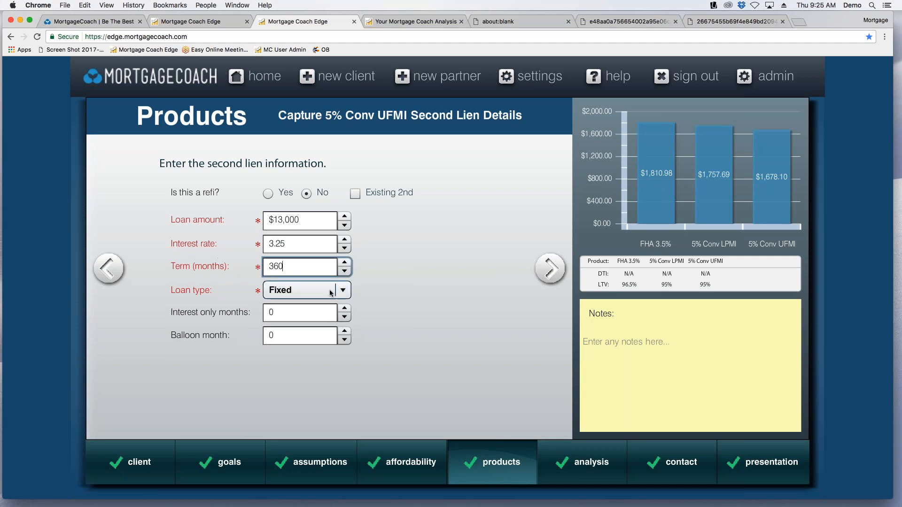
key(Tab)
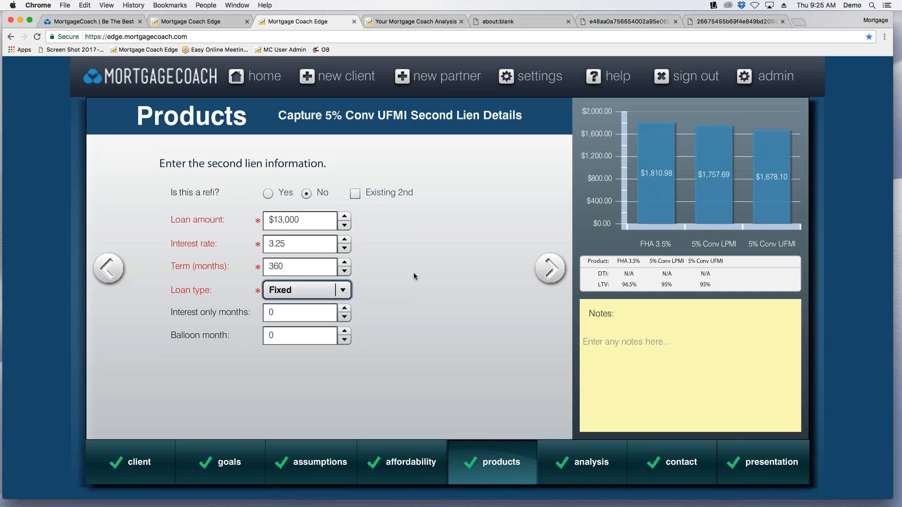
Set the second lien's interest-only period to 360 months and continue to its closing costs.
click(309, 313)
double_click(309, 313)
text(360)
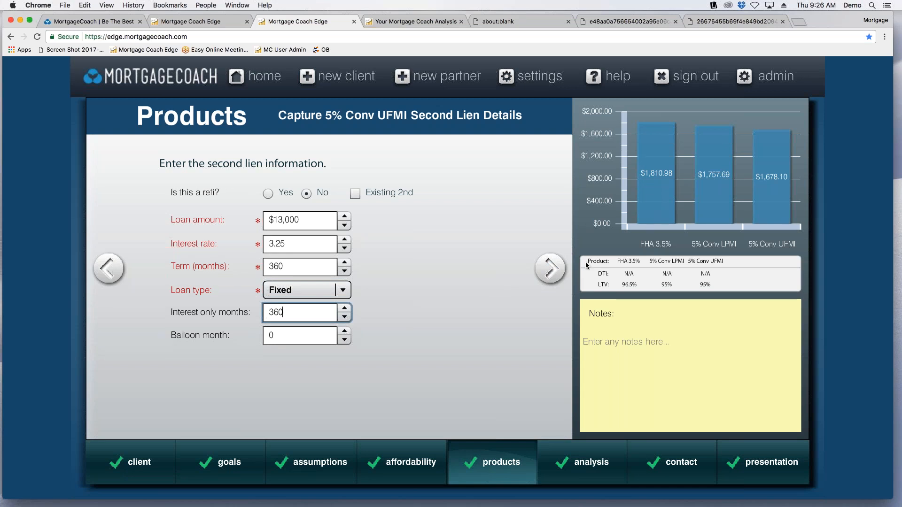
click(553, 275)
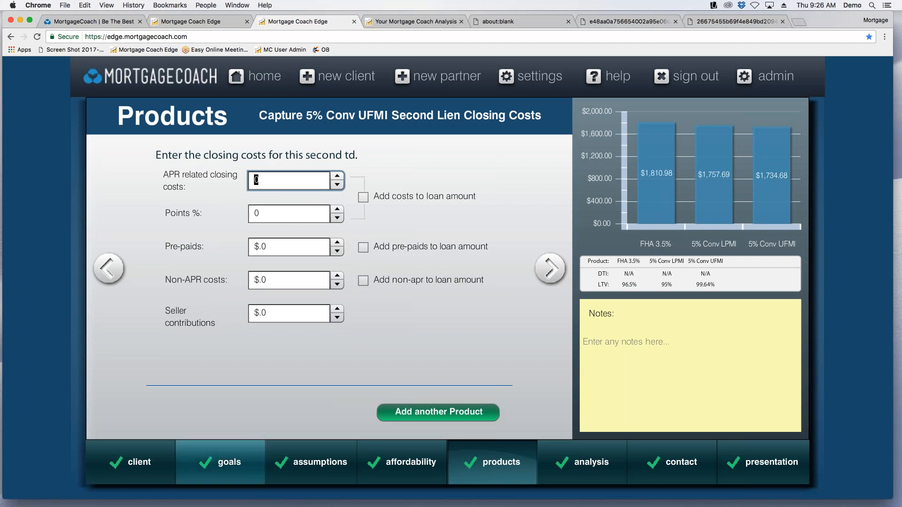
Set the second lien's points to 1%, leaving its other closing costs and seller contributions blank.
key(Tab)
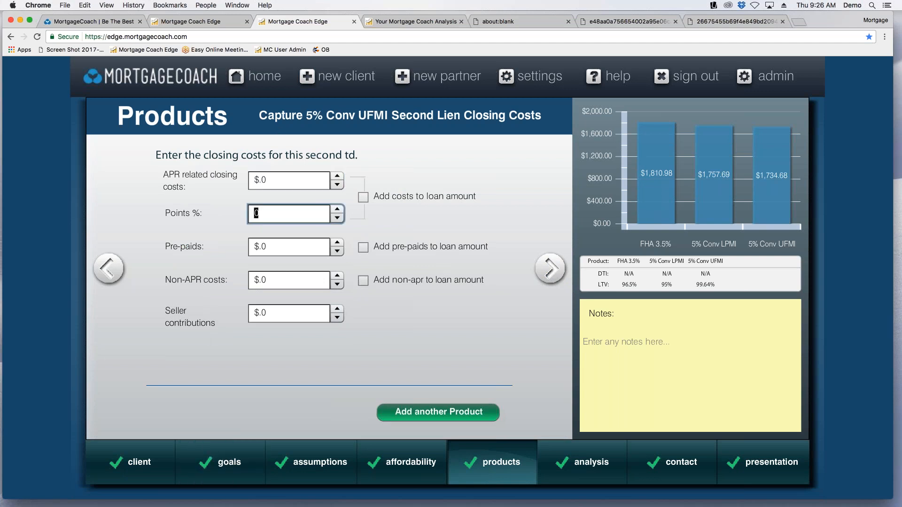
text(1)
key(Tab)
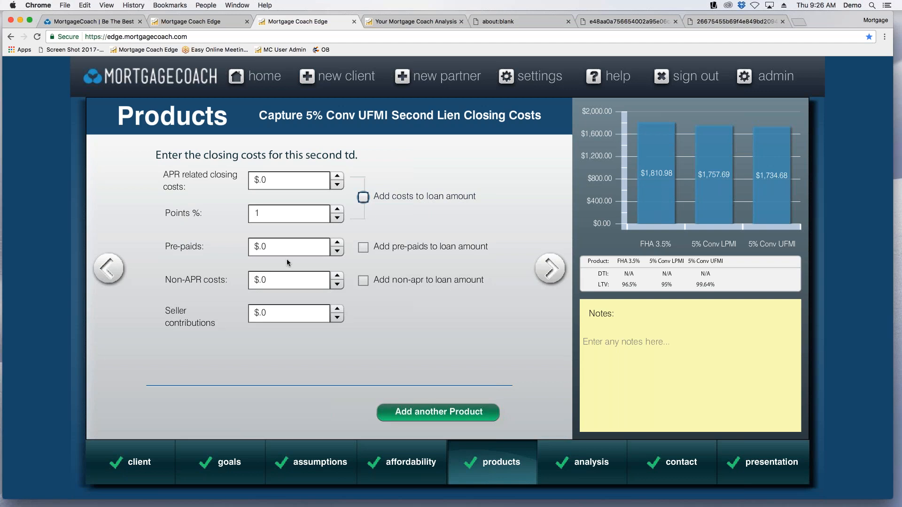
click(275, 314)
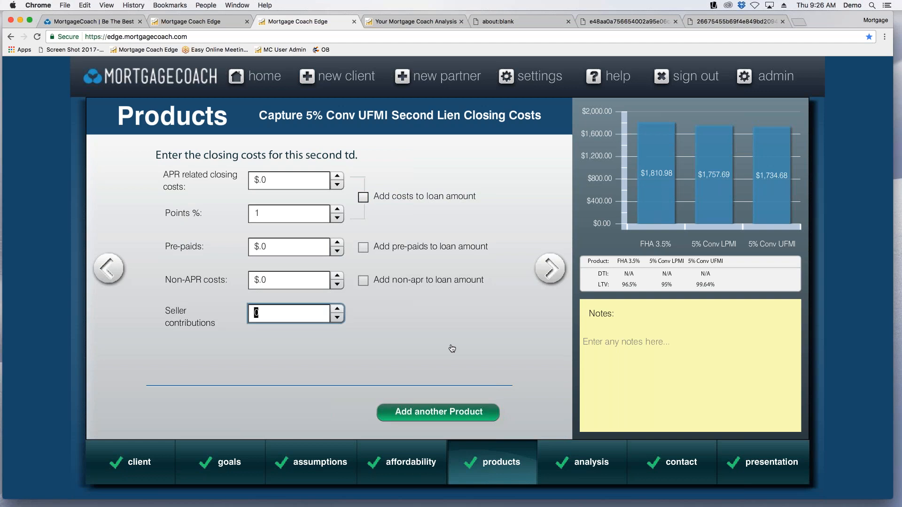
Proceed to the Rent vs Own presentation setup, generate an email link for the analysis and open the report.
click(550, 269)
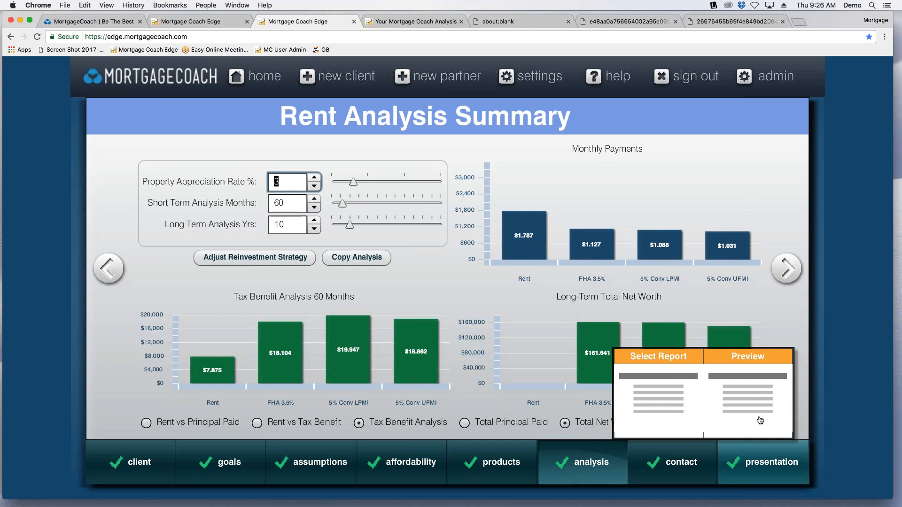
click(756, 403)
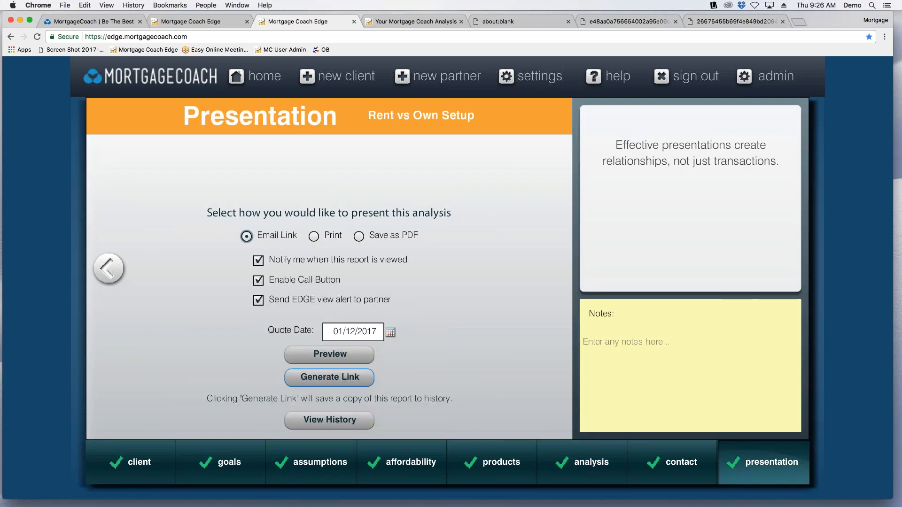
click(353, 376)
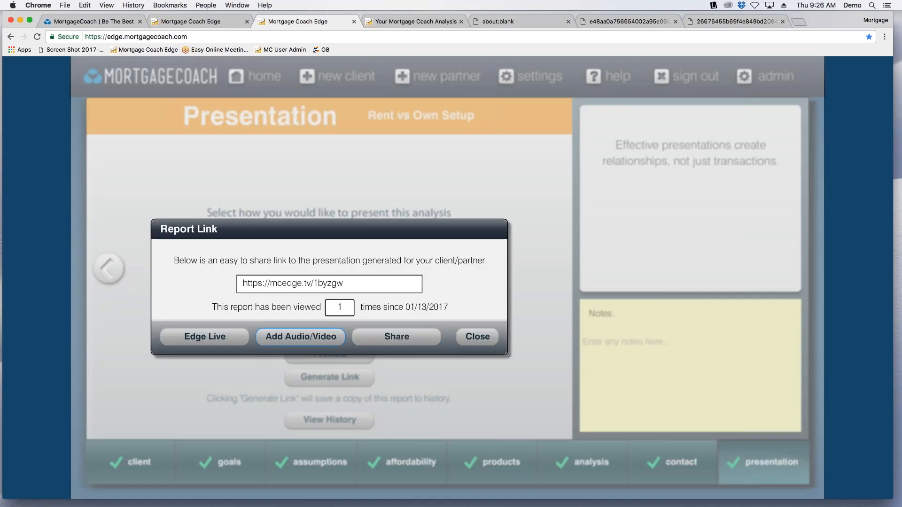
click(301, 336)
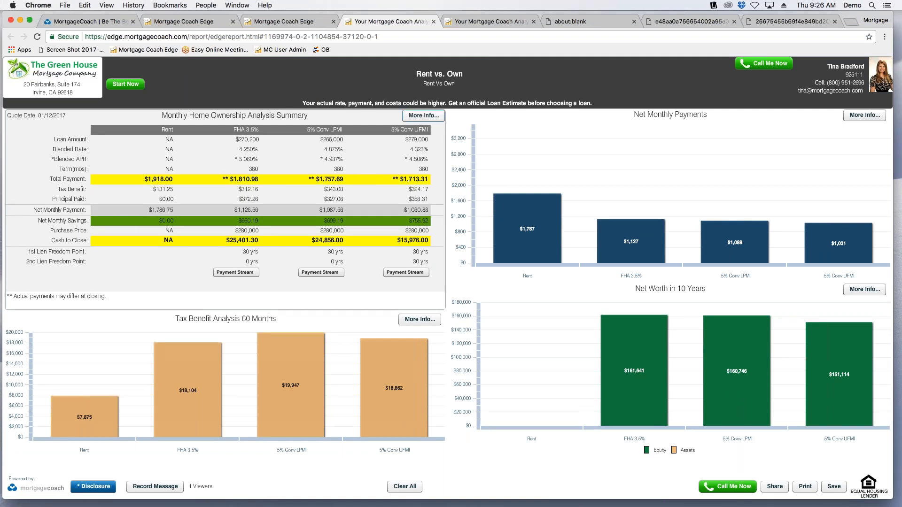
Examine the report's payment breakdown, highlighting the second lien P & I and the 5% Conv UFMI monthly payment, then return to the report link.
click(419, 117)
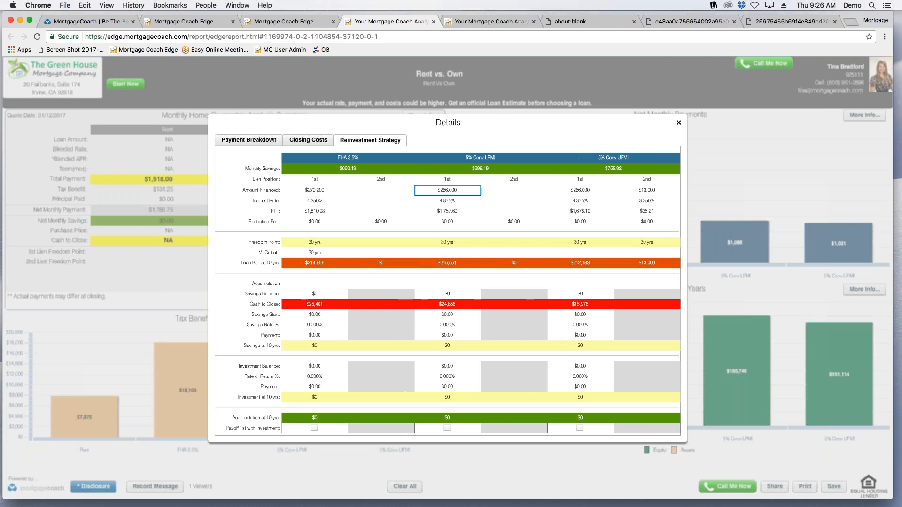
click(247, 140)
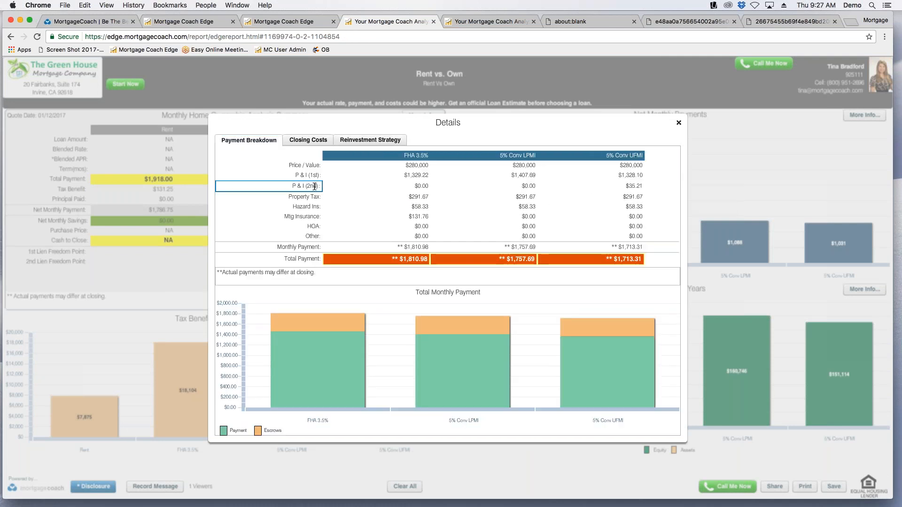
click(314, 186)
click(632, 188)
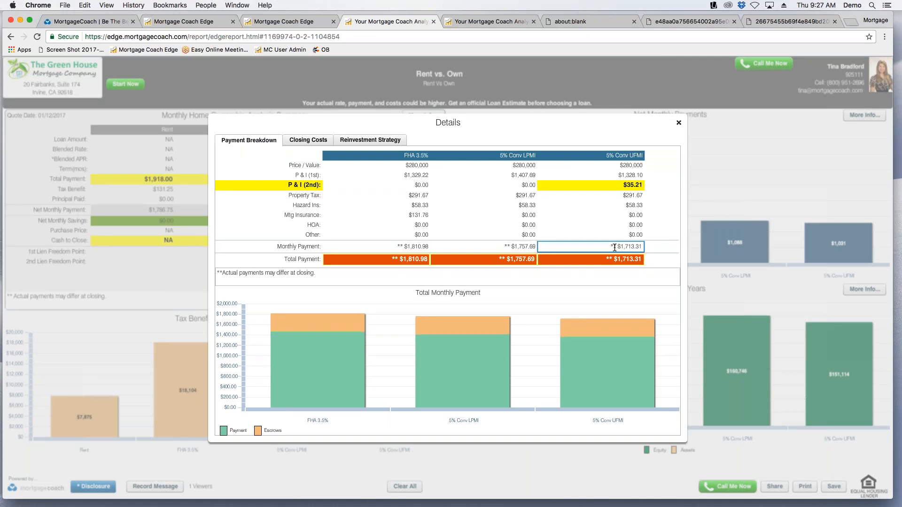
click(615, 247)
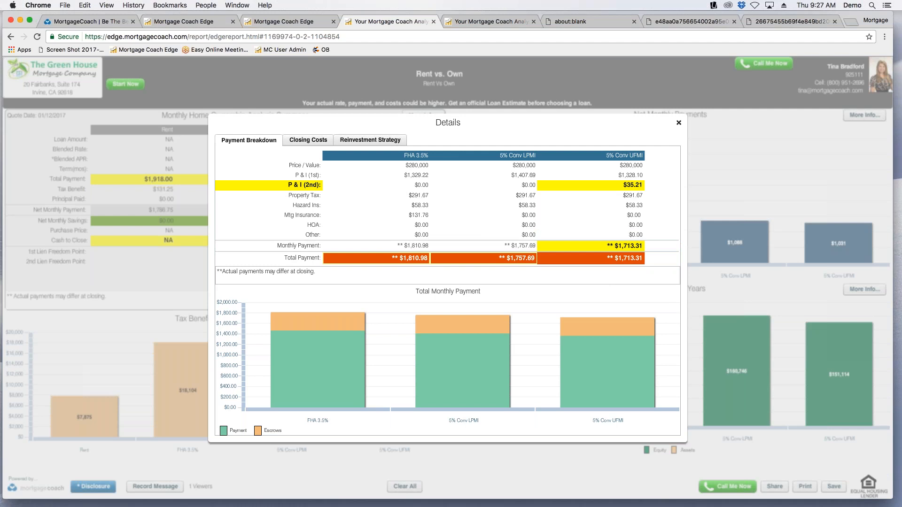
click(636, 187)
click(678, 123)
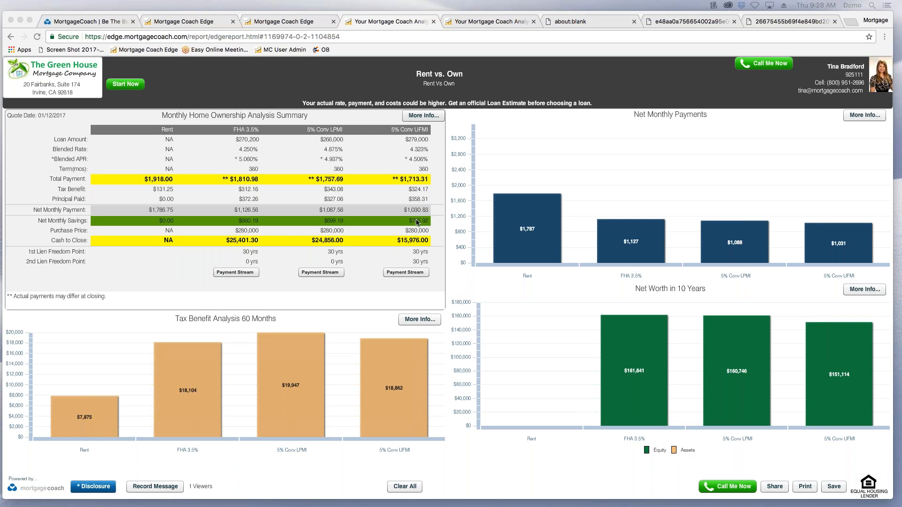
click(306, 21)
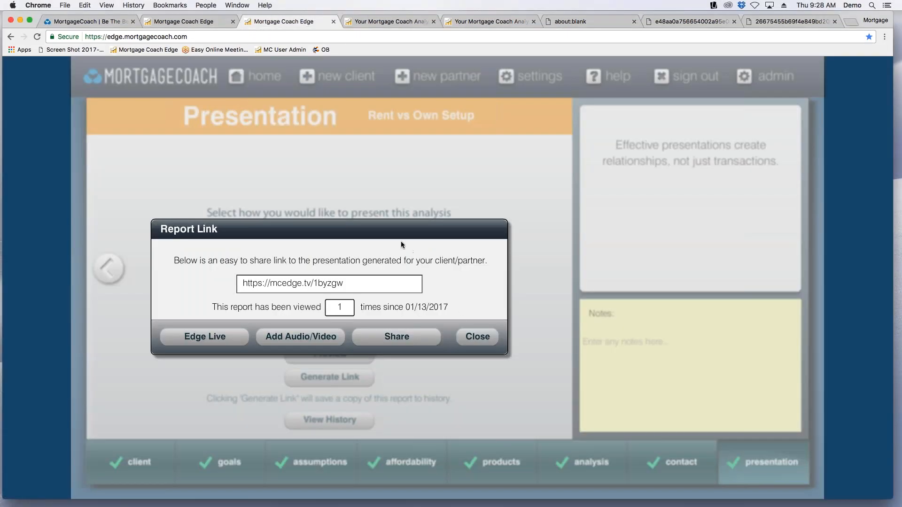
Close the report link and review the client, goals, rental assumptions and affordability pages of the analysis.
click(478, 337)
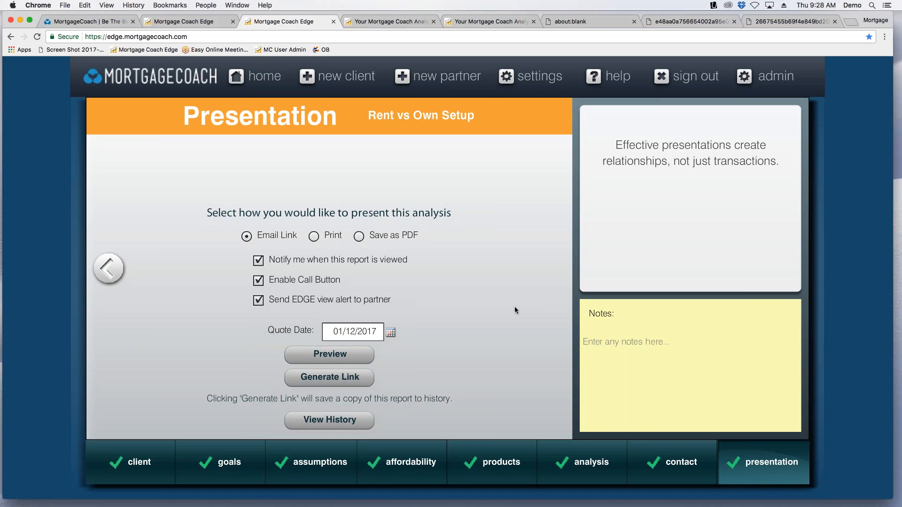
click(123, 461)
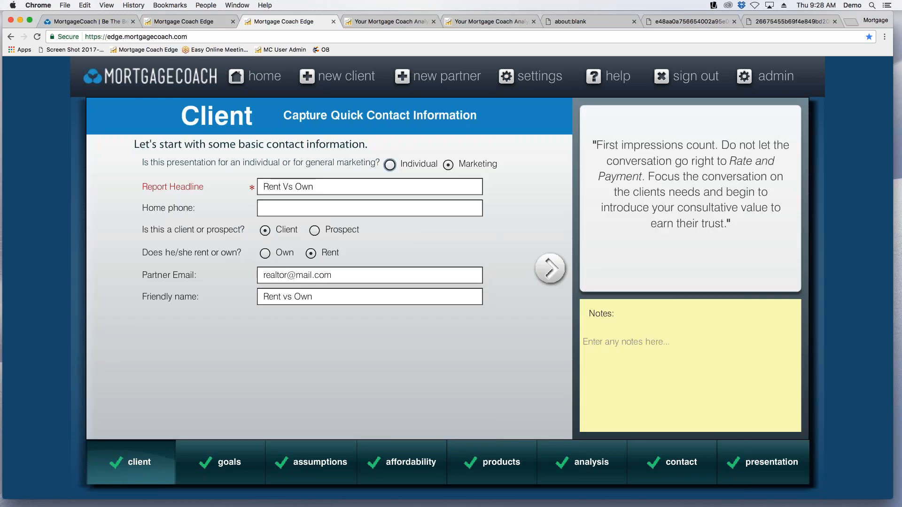
click(550, 268)
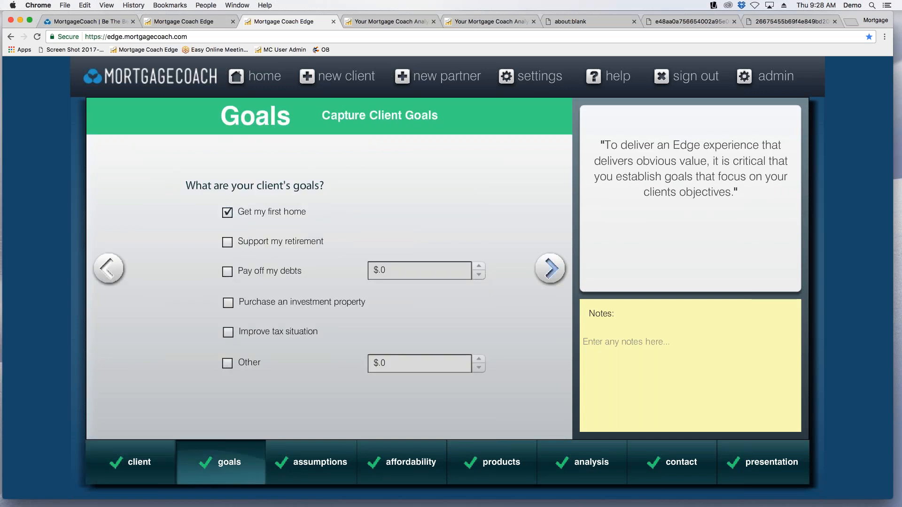
click(550, 268)
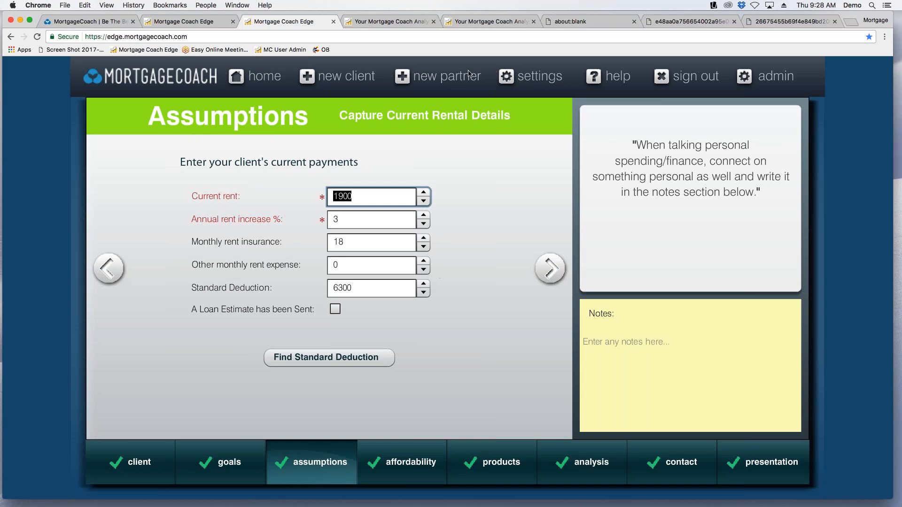
click(551, 262)
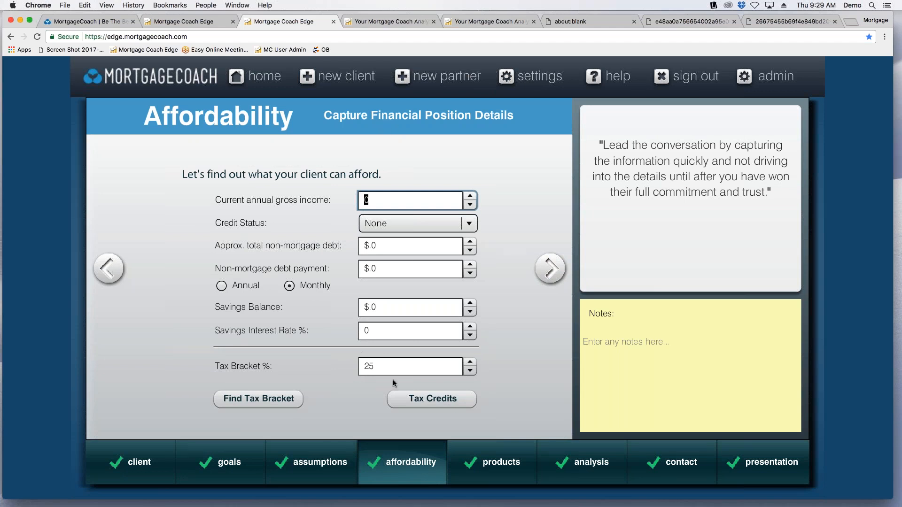
Open the 5% Conv UFMI product and proceed to its closing costs.
click(485, 475)
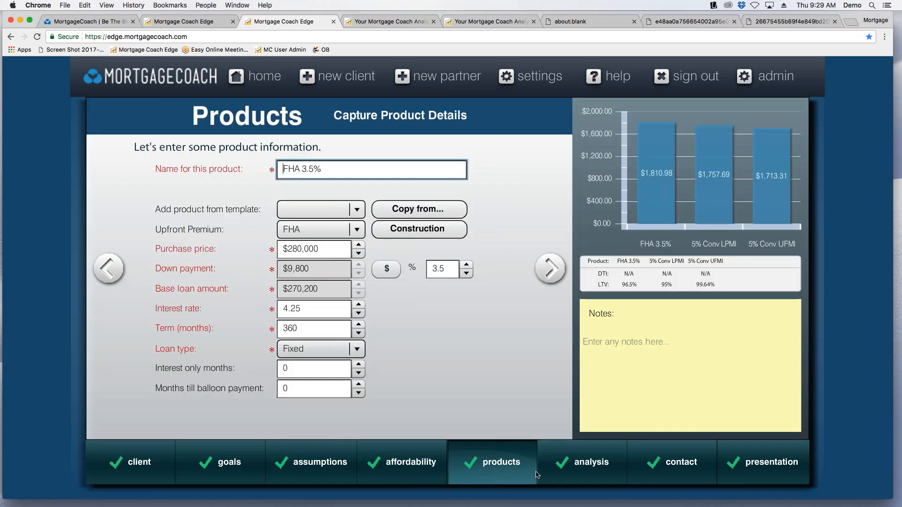
mouse_move(539, 474)
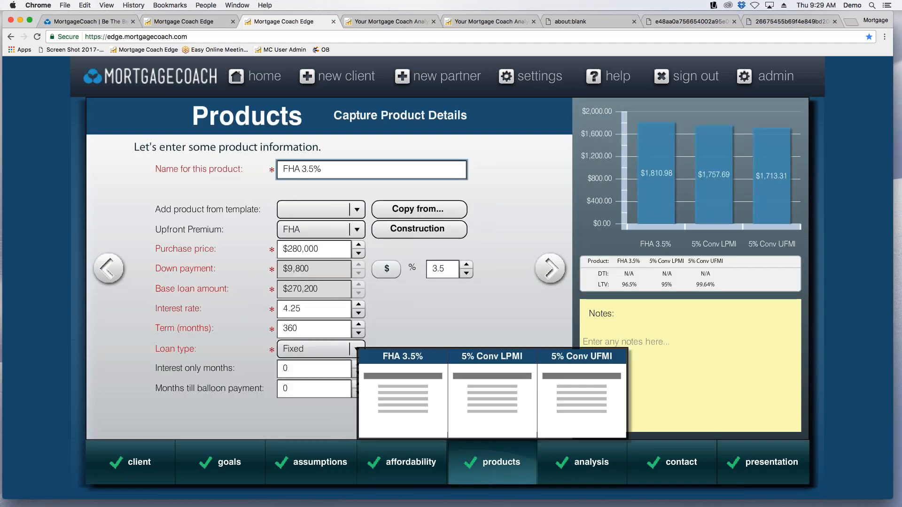
click(585, 387)
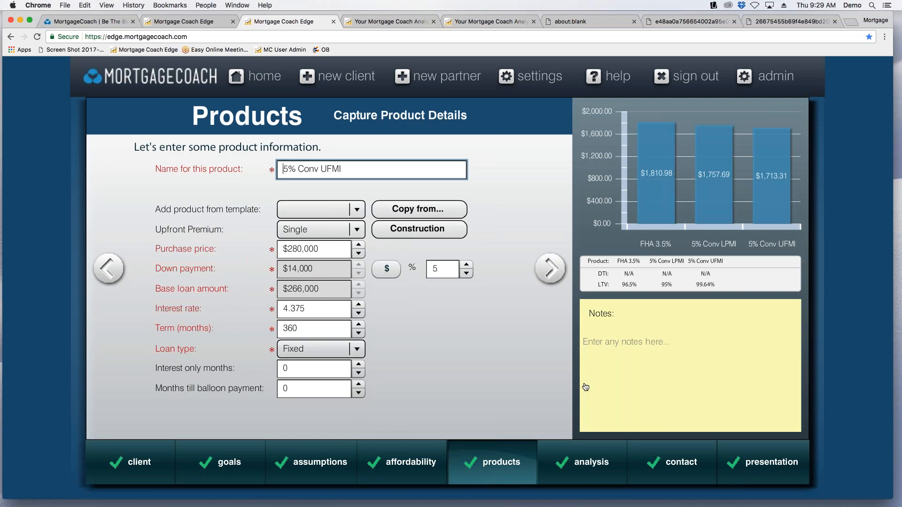
click(550, 271)
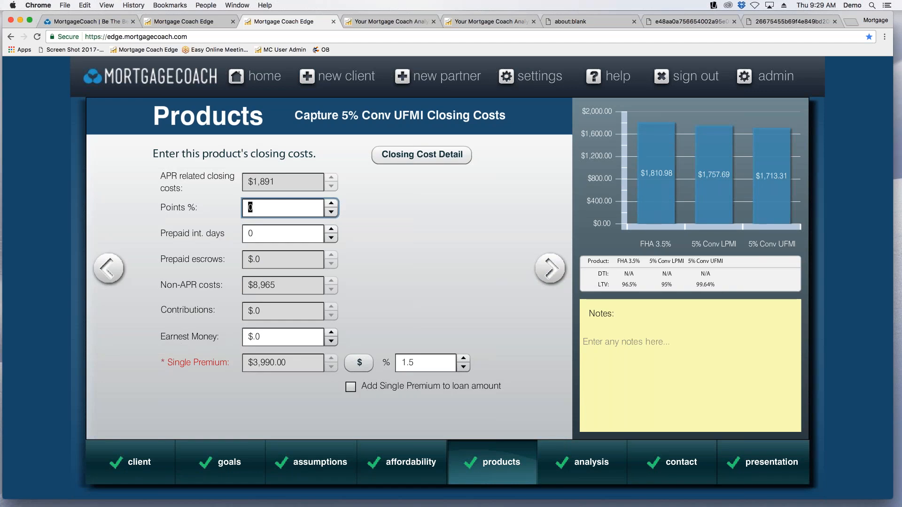
mouse_move(504, 460)
click(421, 153)
Examine the payment breakdown and closing costs in the earlier DPA comparison report, then return to the 5% Conv UFMI product.
click(485, 22)
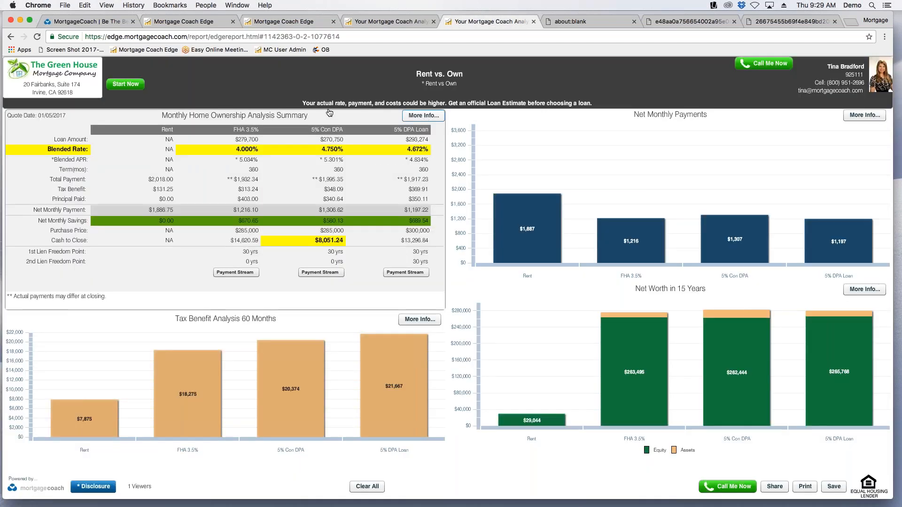
click(436, 119)
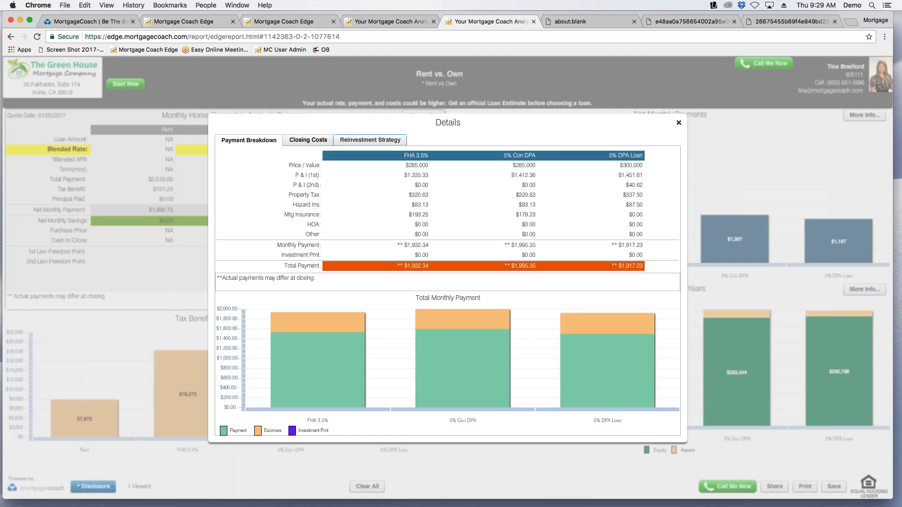
click(309, 140)
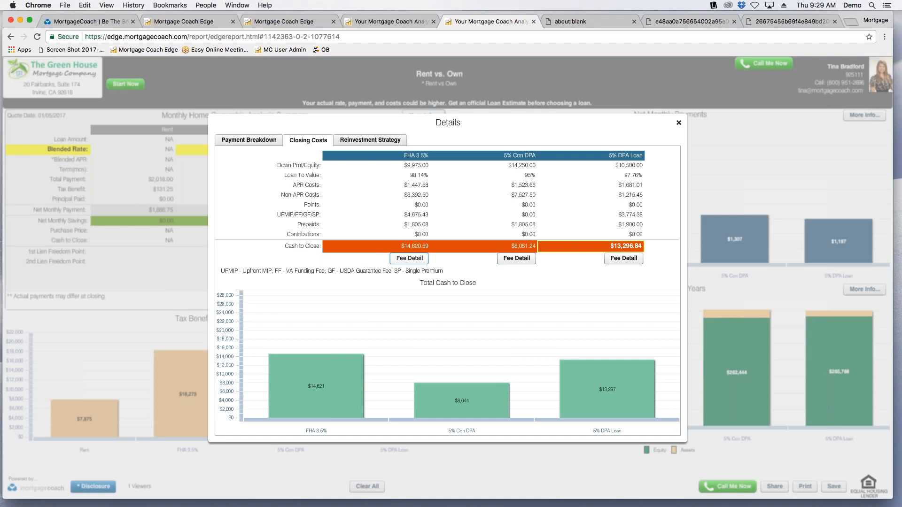
click(397, 23)
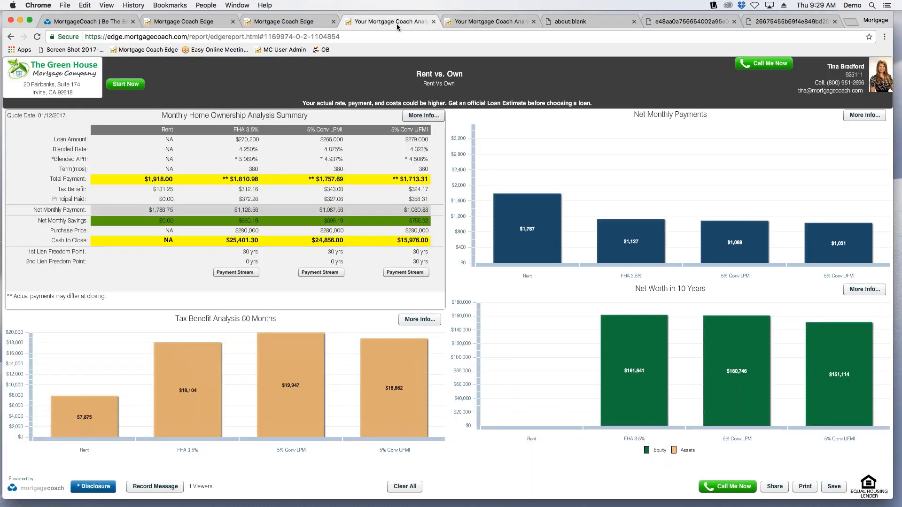
click(313, 25)
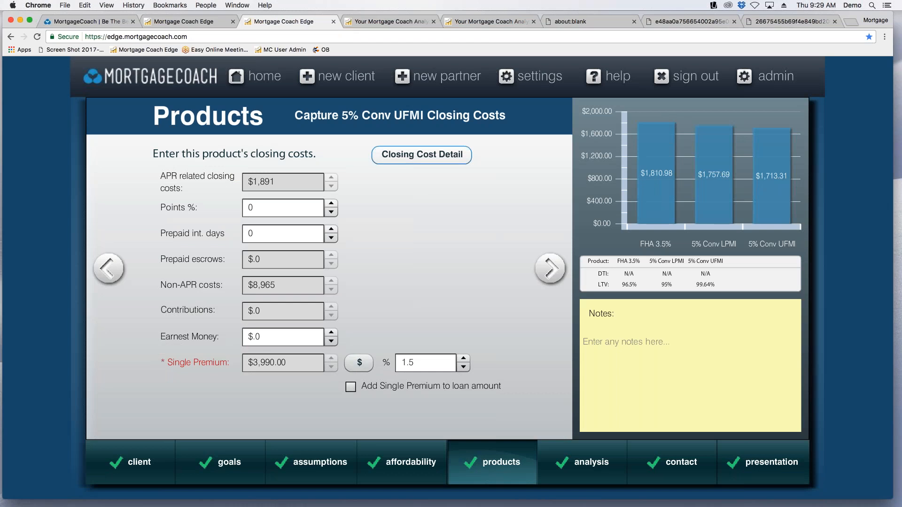
Open the 5% Conv UFMI closing cost details and look over the available templates and the existing fee list.
click(416, 156)
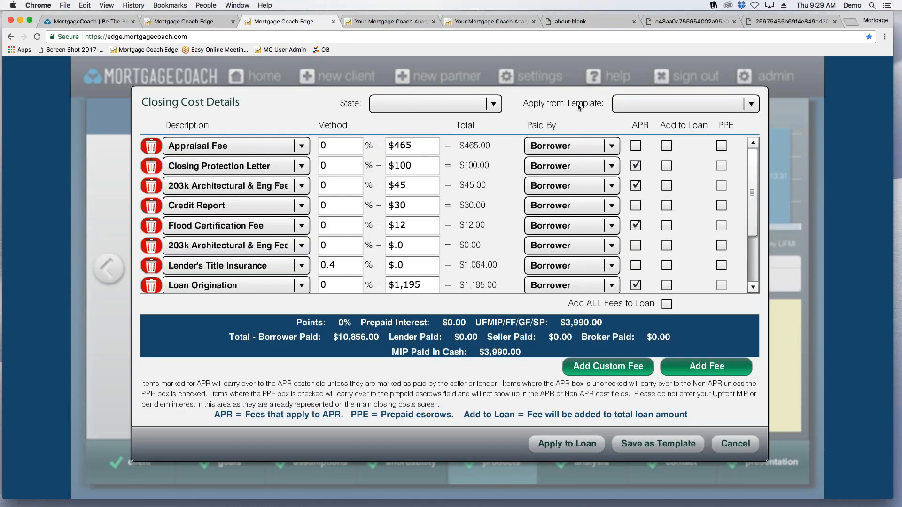
click(751, 105)
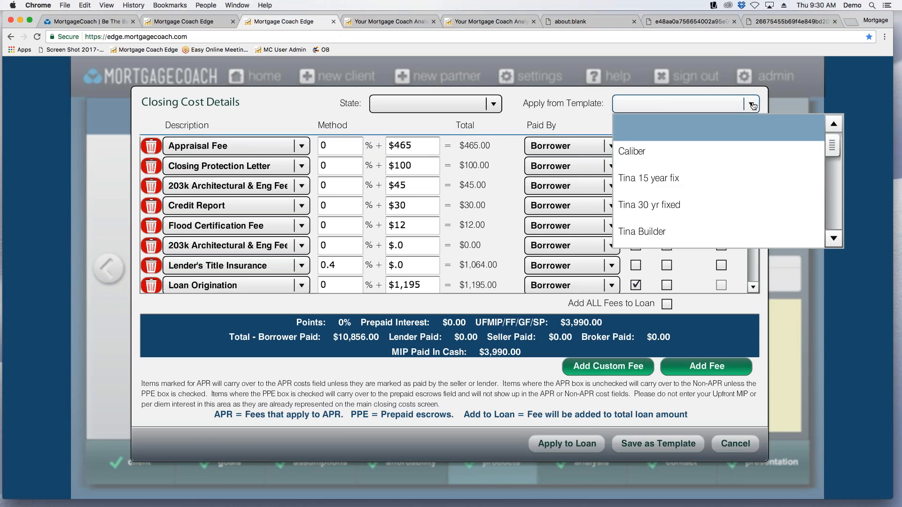
click(753, 105)
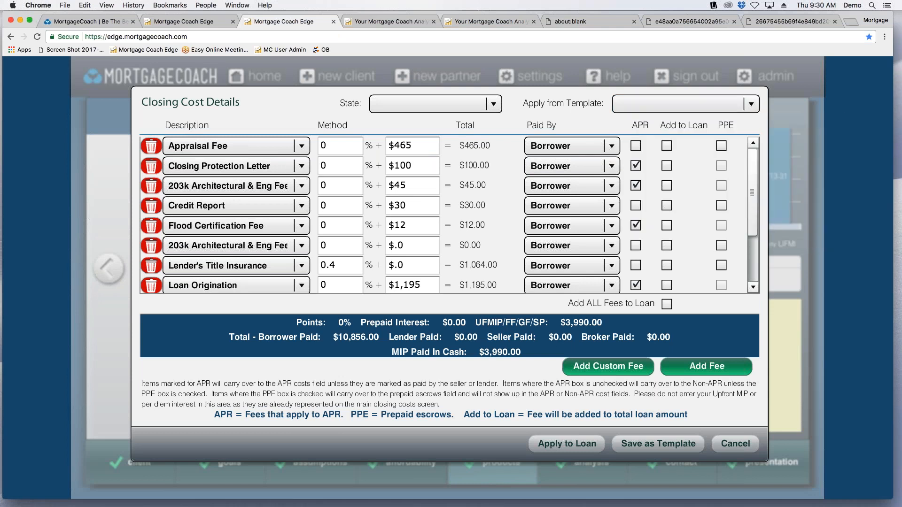
drag(754, 199, 759, 253)
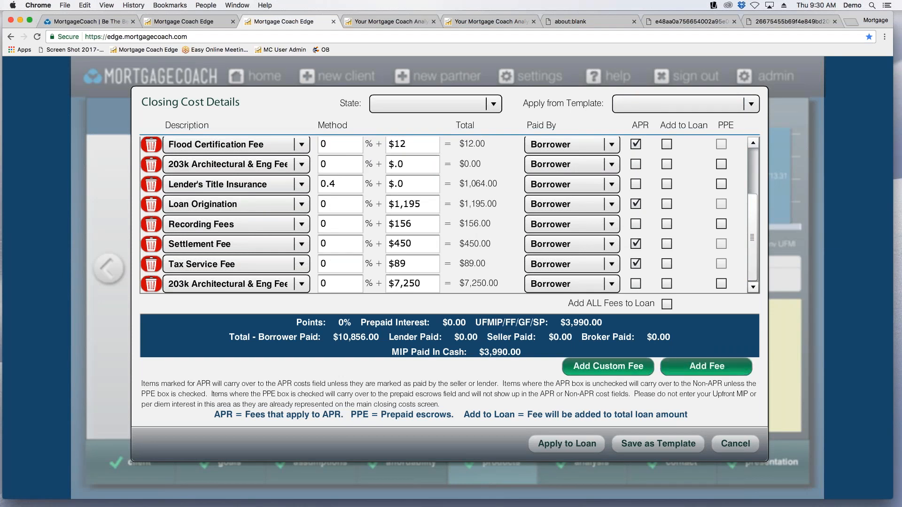
Add four standard fee lines to the 5% Conv UFMI closing cost details.
click(707, 366)
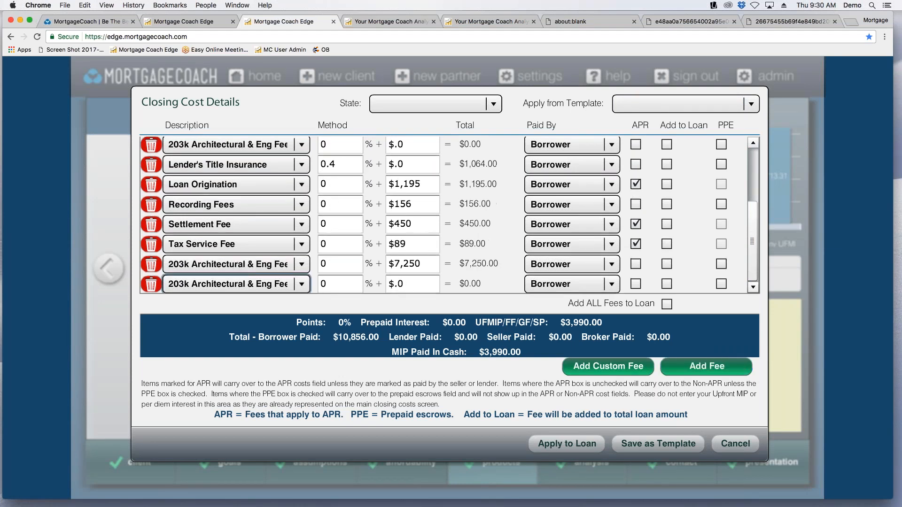
click(706, 366)
click(707, 366)
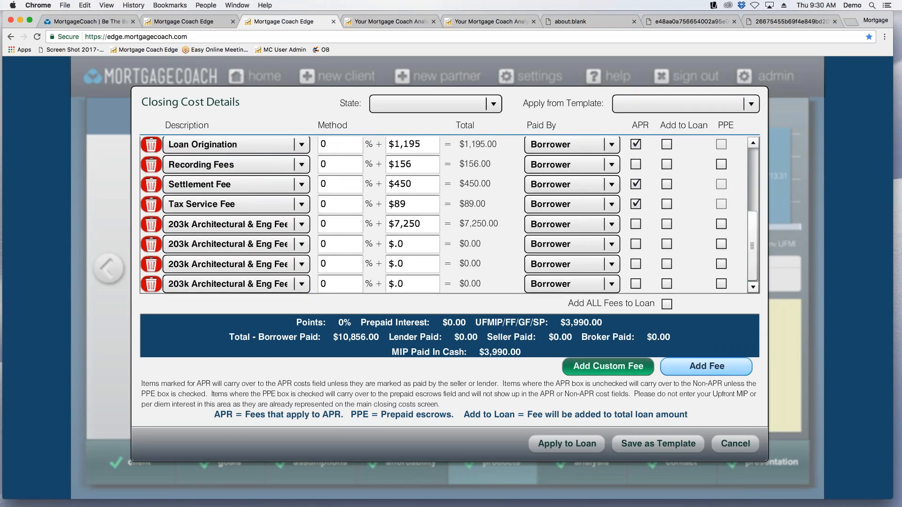
click(706, 367)
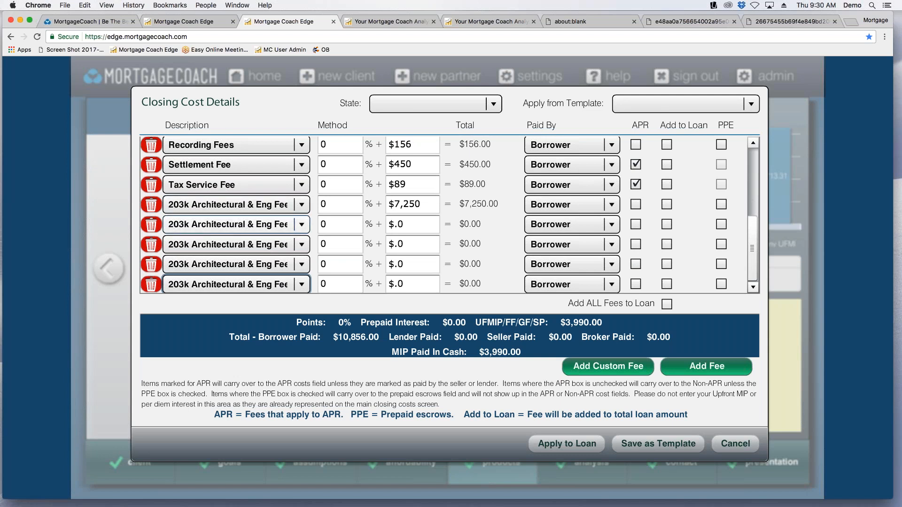
Browse the standard fee names and change the $7,250 fee's description to 203k Consultant Fee.
click(301, 205)
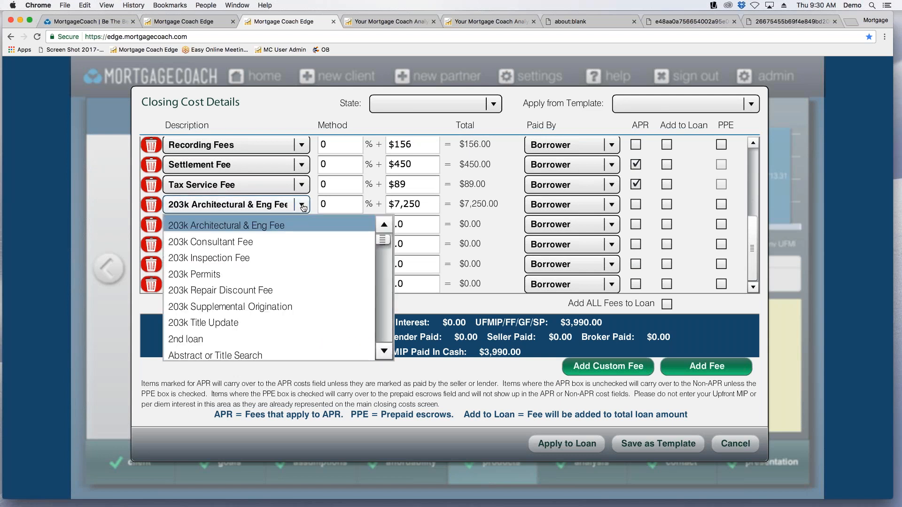
scroll(387, 262, down, 10)
scroll(387, 262, down, 15)
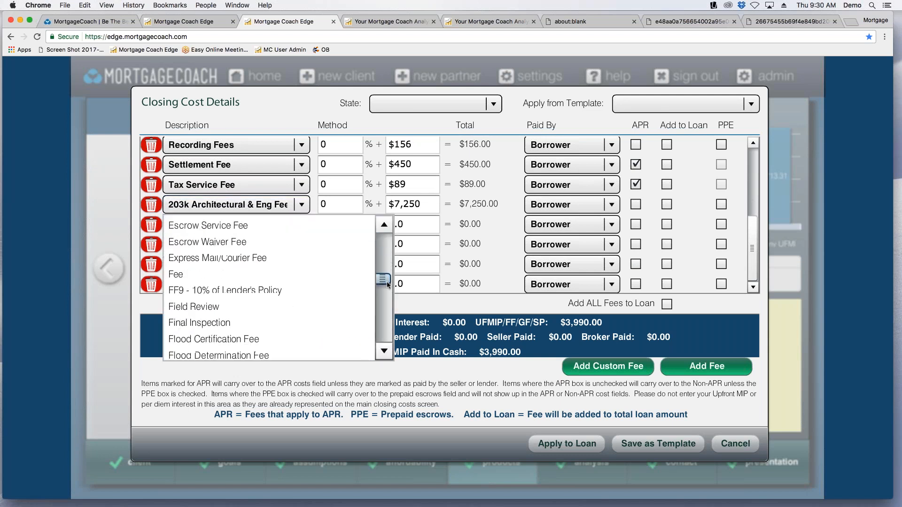
drag(386, 297, 382, 239)
click(198, 227)
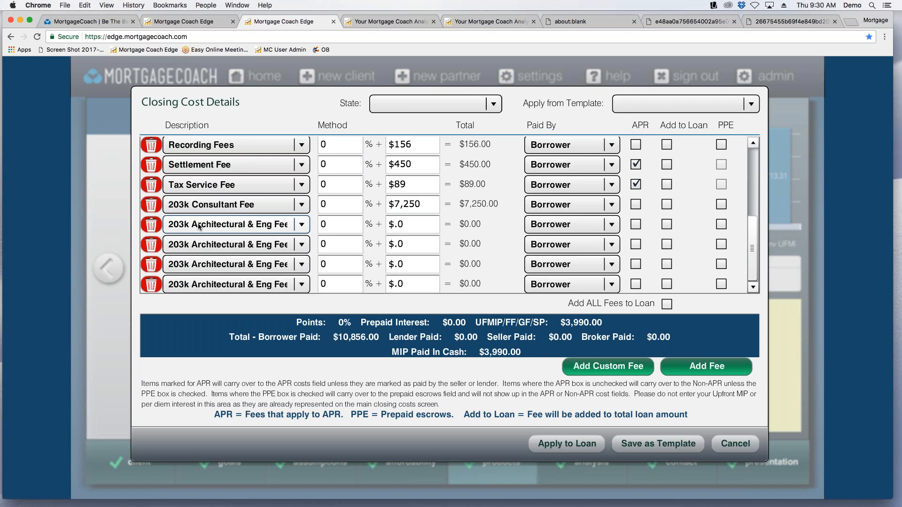
Remove the $7,250 fee and the four added blank fee lines, then discard the closing cost changes.
scroll(150, 244, up, 4)
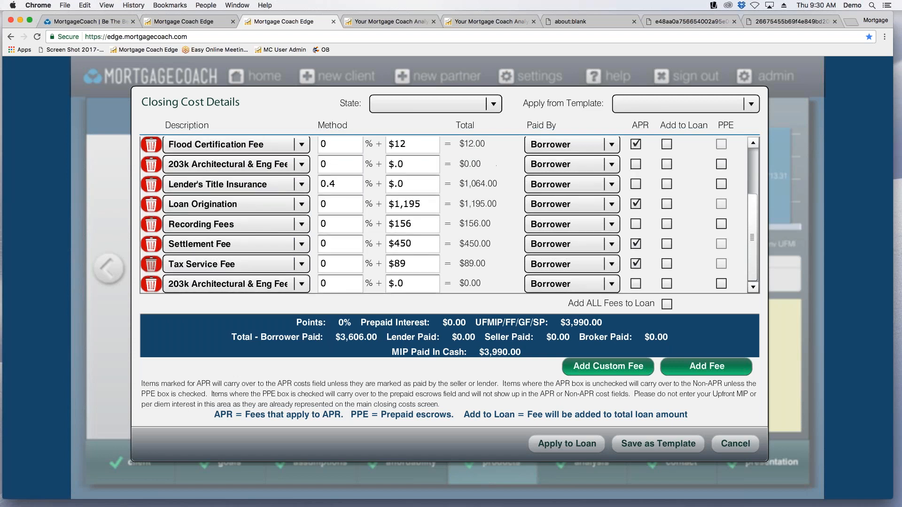
scroll(150, 283, up, 1)
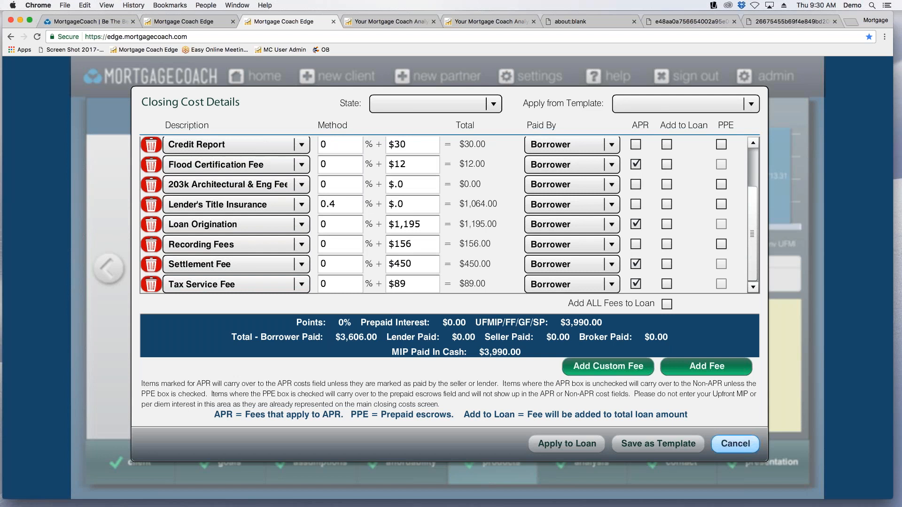
click(735, 444)
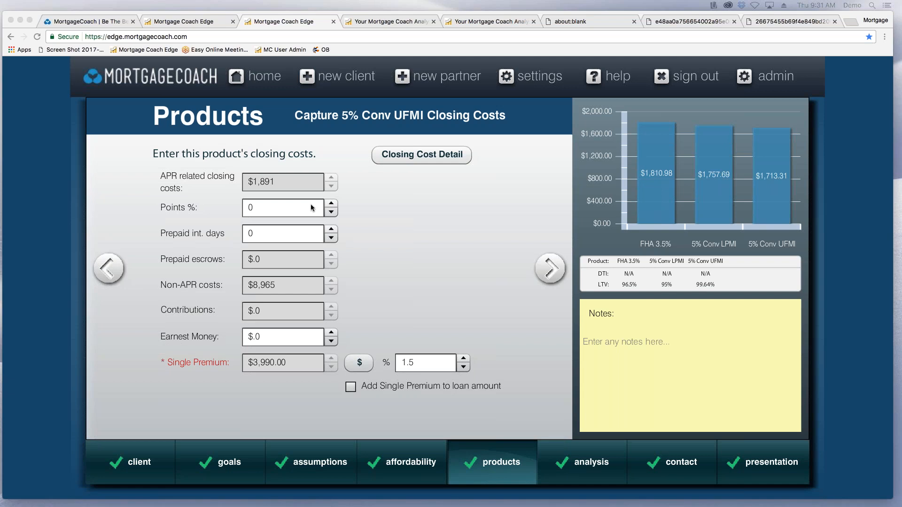
Examine the 5% Conv UFMI product's details, closing costs and monthly costs, ending on its closing costs.
click(472, 458)
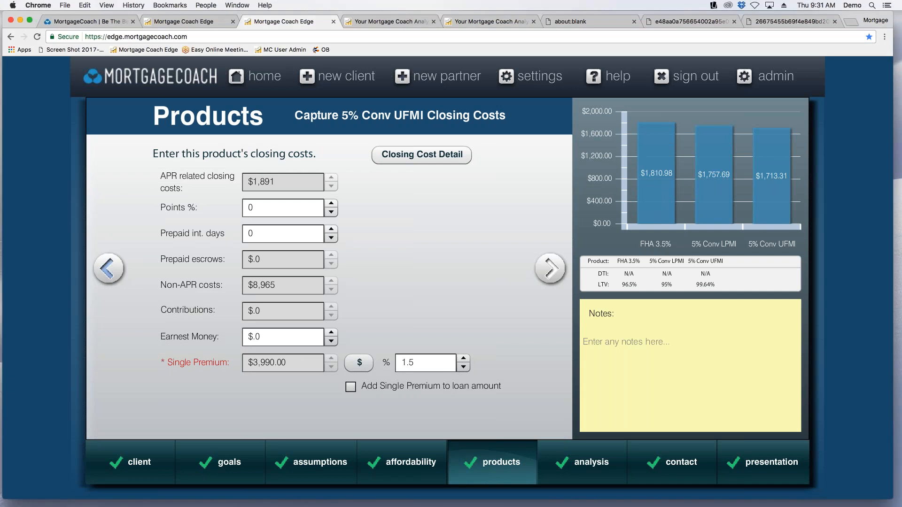
click(108, 268)
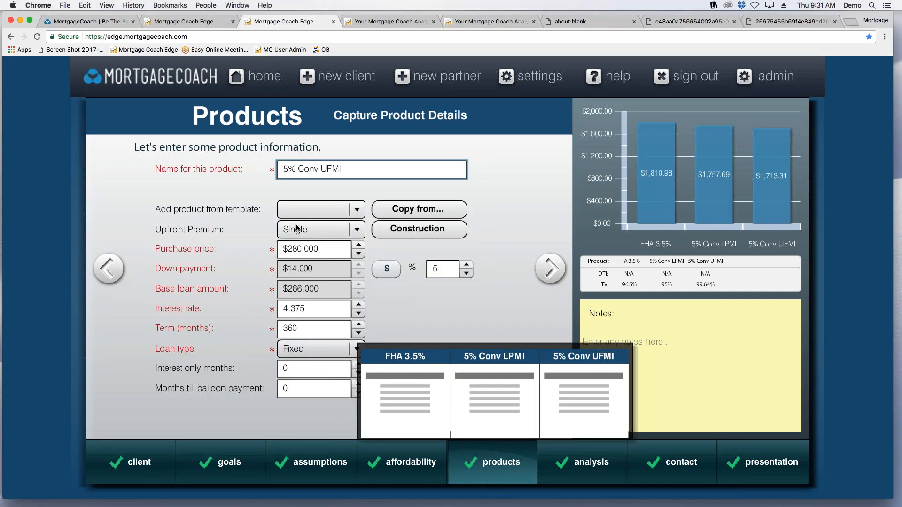
drag(331, 248, 276, 247)
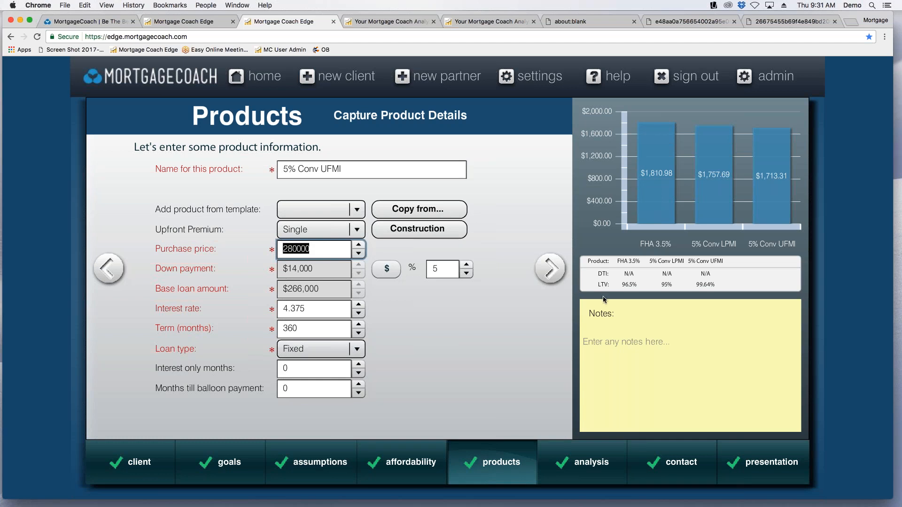
click(550, 268)
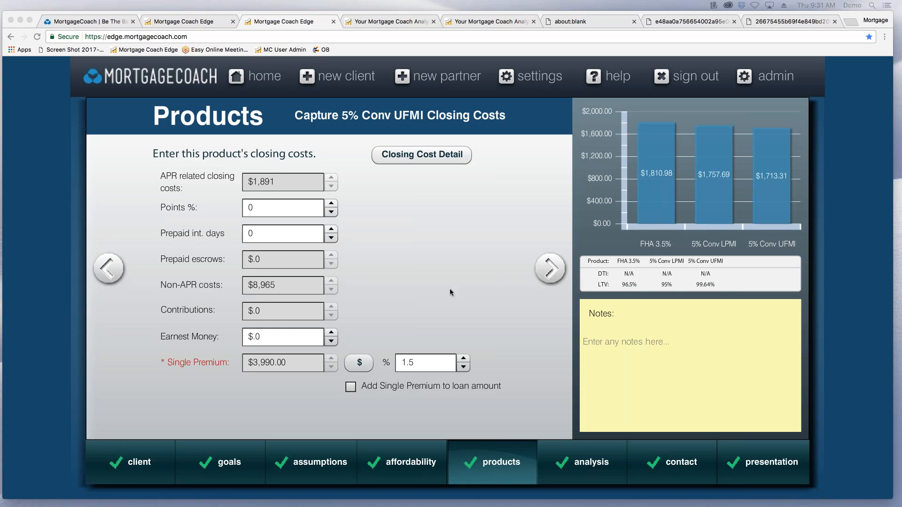
click(552, 281)
click(551, 269)
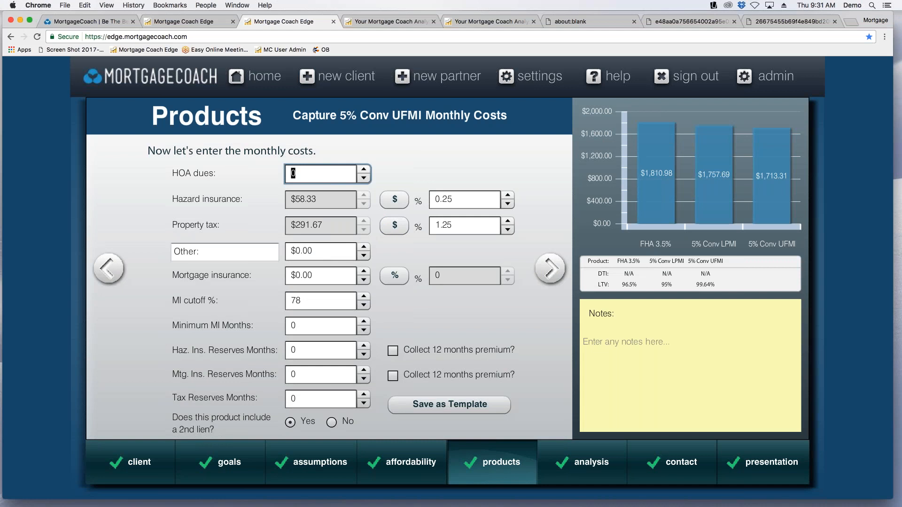
click(107, 268)
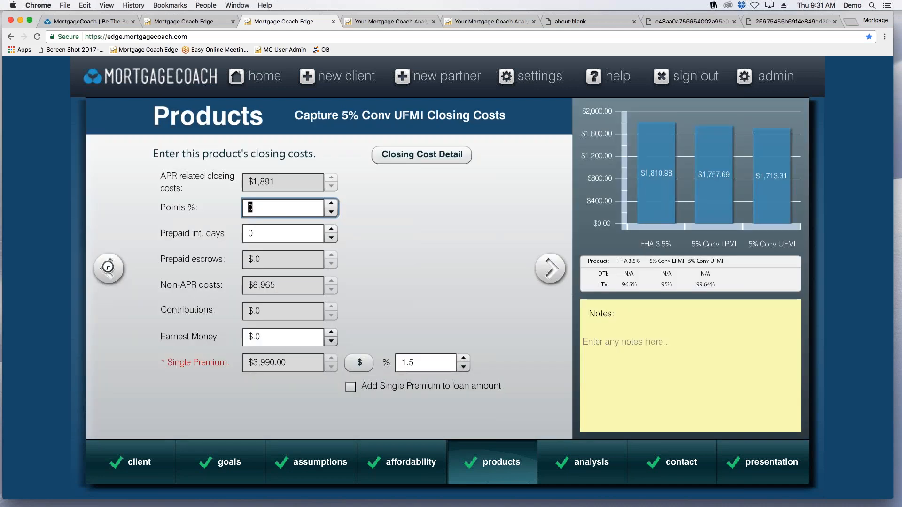
click(108, 268)
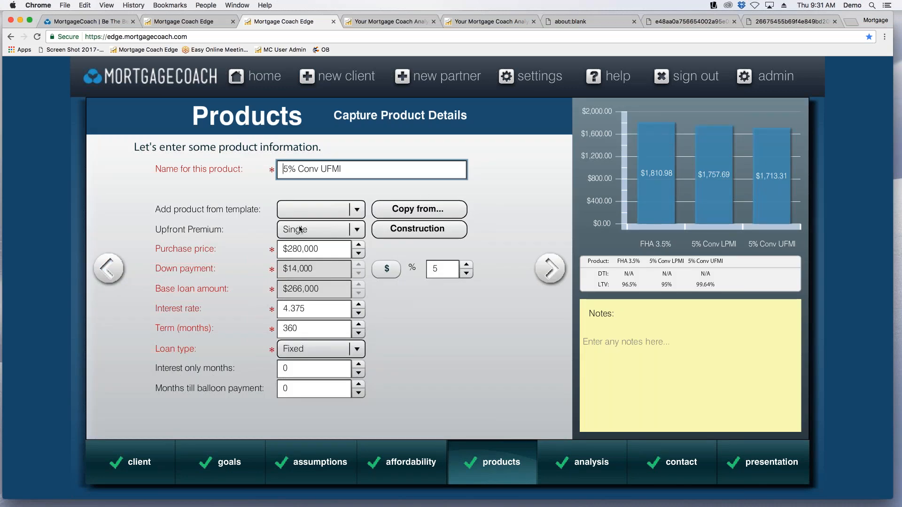
click(548, 271)
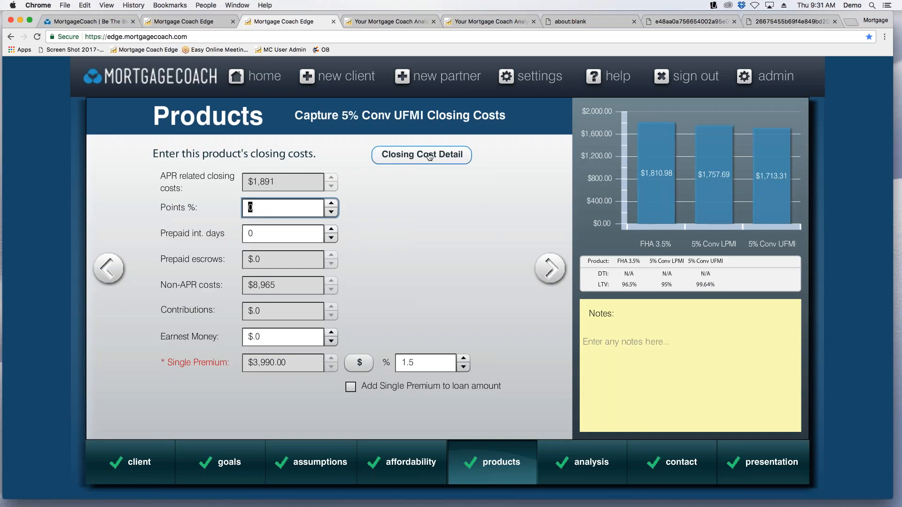
Add a blank standard fee line to the 5% Conv UFMI closing cost details, then discard the changes.
click(430, 157)
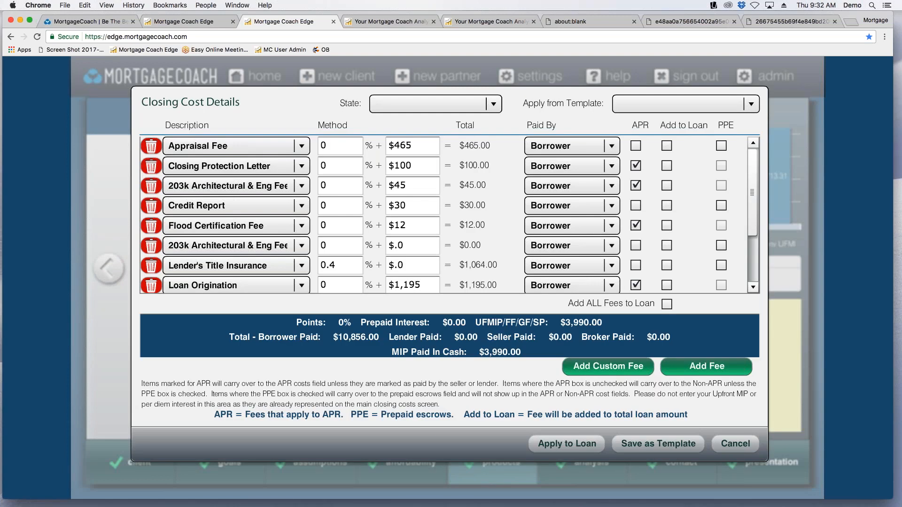
scroll(446, 215, down, 4)
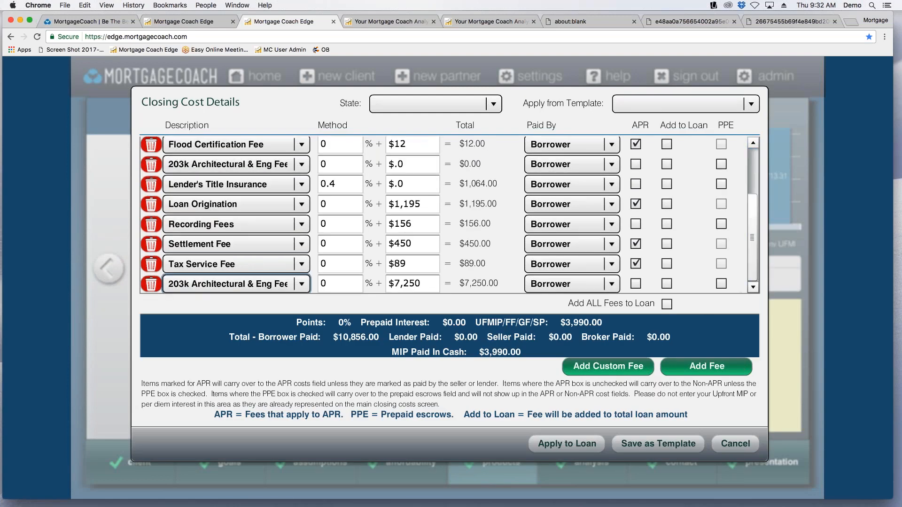
click(700, 365)
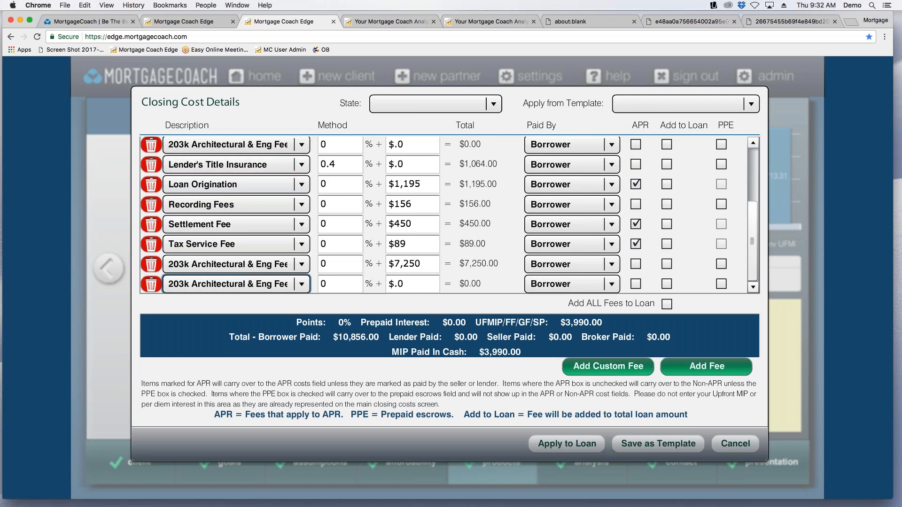
click(750, 445)
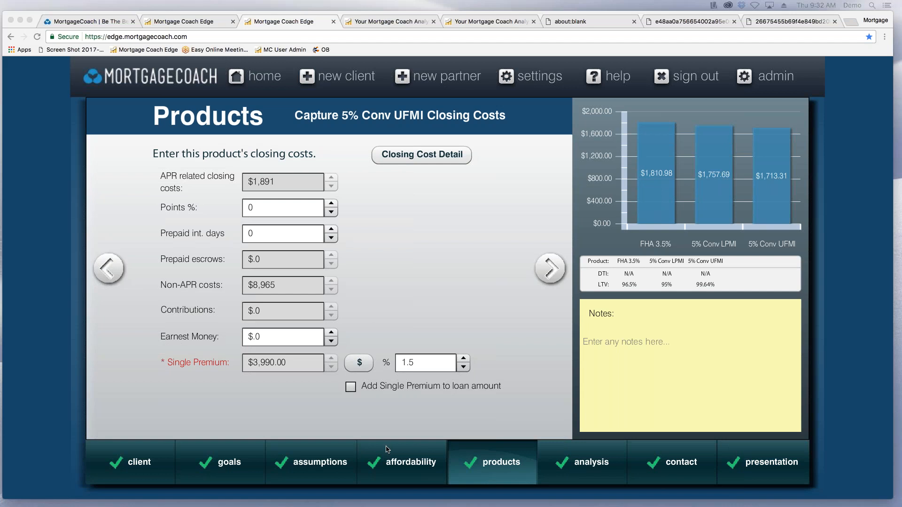
Set the client presentation type to Individual instead of general marketing, ending on the client goals.
click(333, 470)
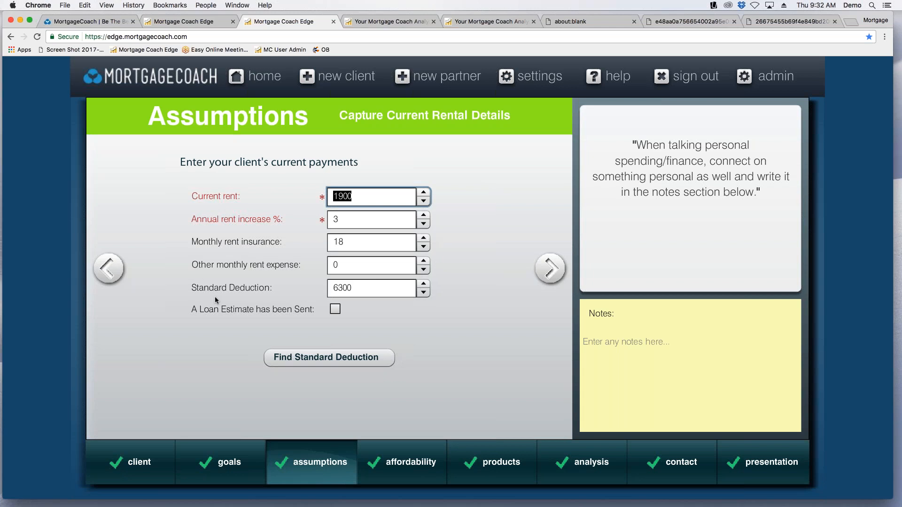
click(139, 464)
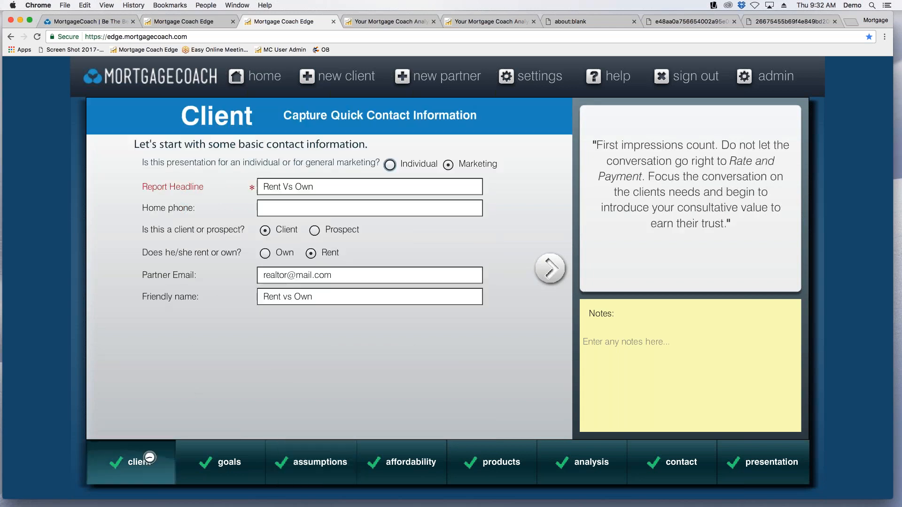
click(390, 164)
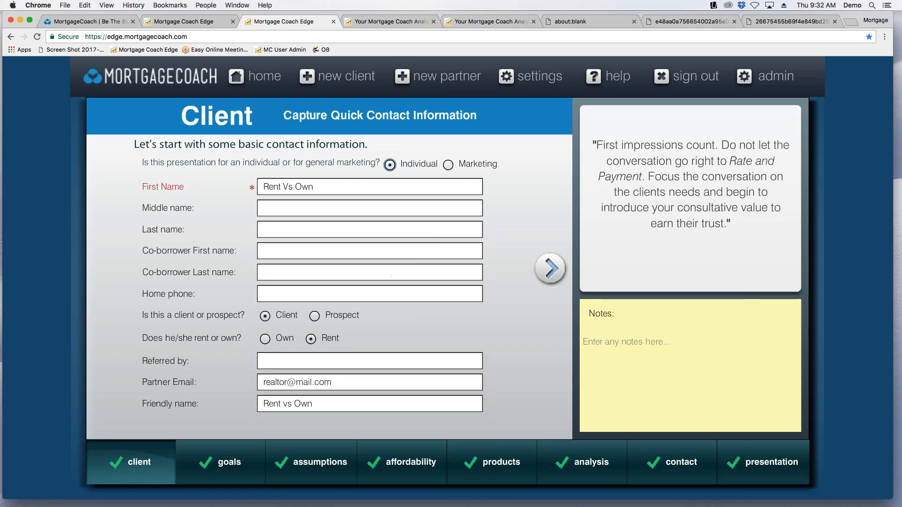
click(549, 267)
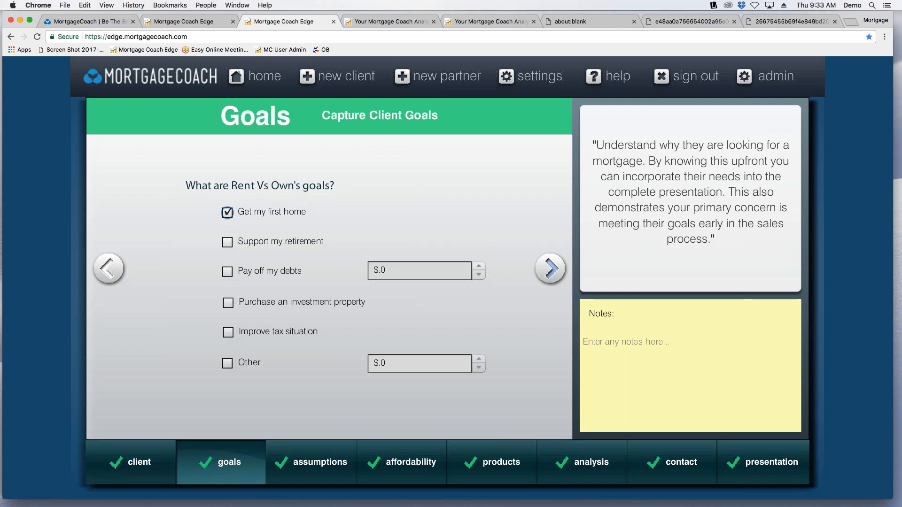
click(108, 268)
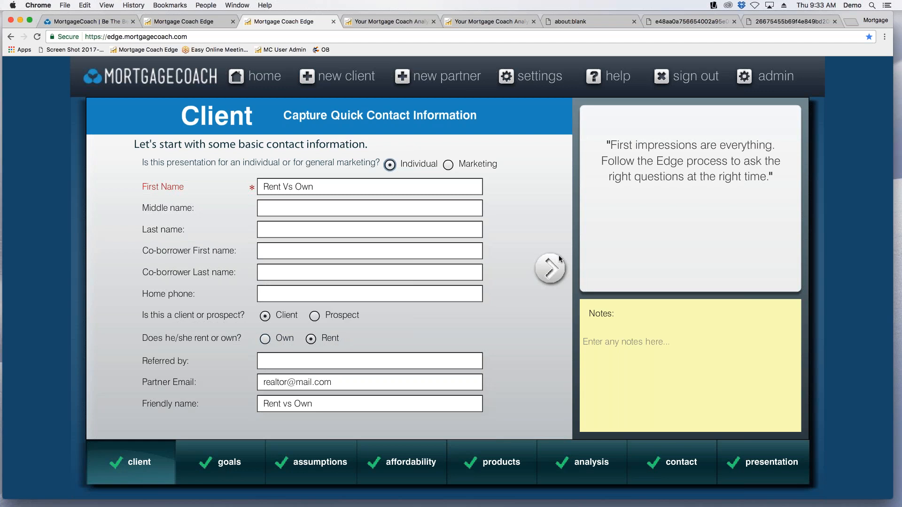
click(550, 269)
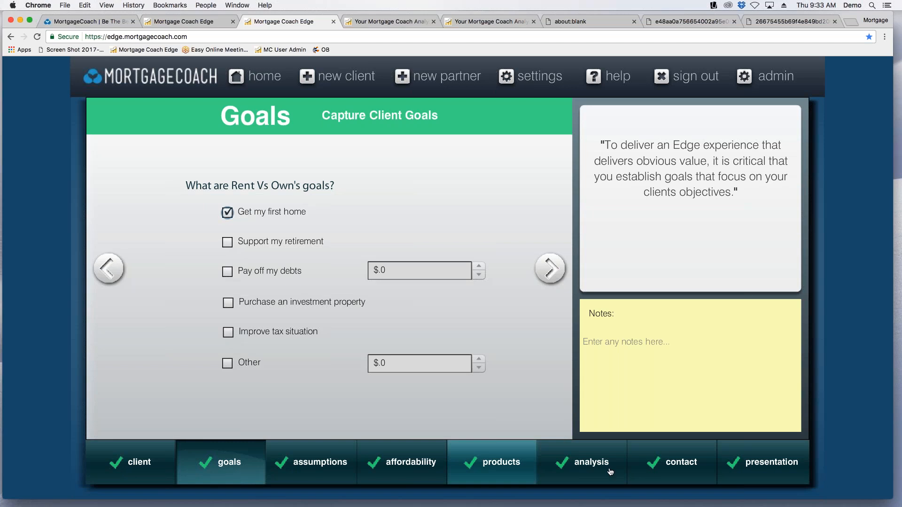
Compare the Total Cost and Rent vs. Own presentation options, ending with Rent vs. Own selected.
click(757, 465)
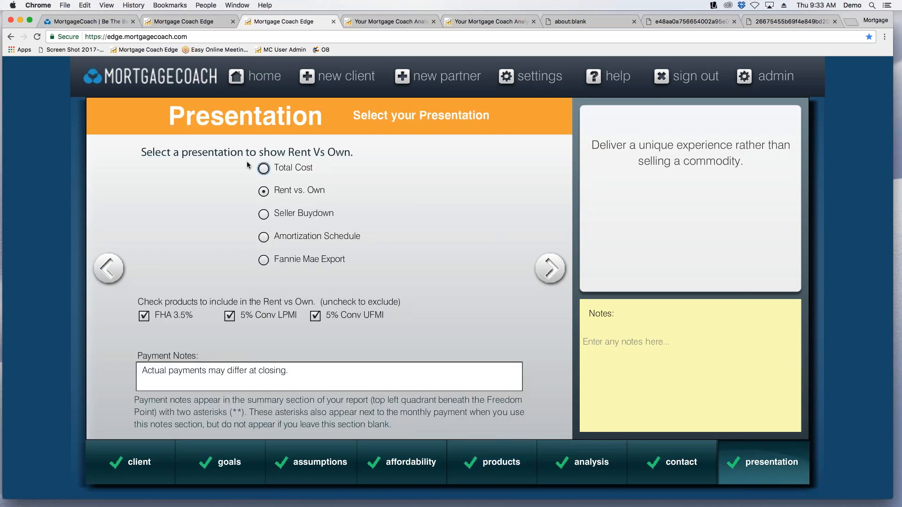
click(263, 169)
click(264, 194)
click(280, 168)
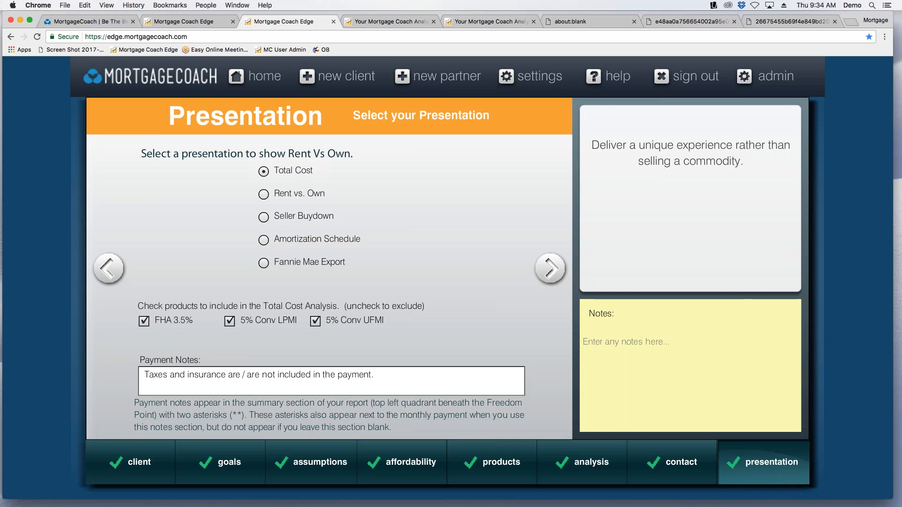
click(265, 195)
click(264, 173)
click(264, 195)
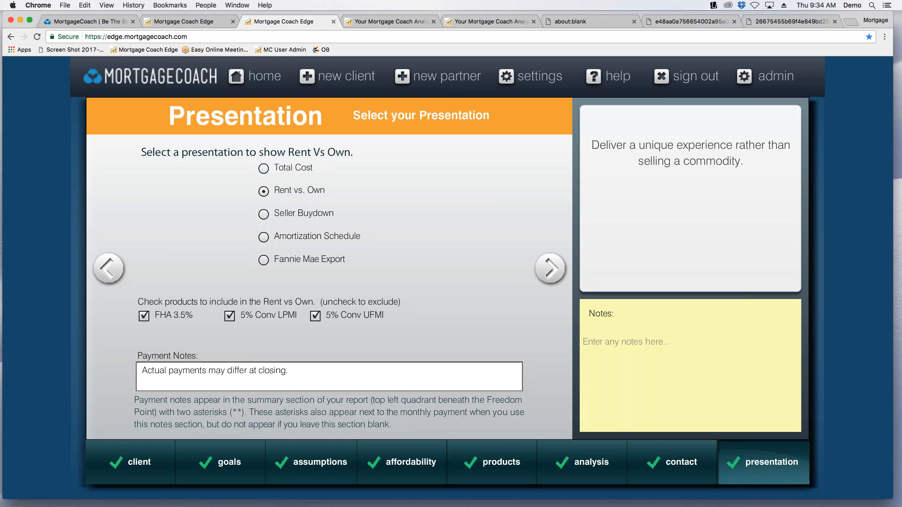
Open the current rental details in the assumptions and highlight the standard deduction.
click(331, 462)
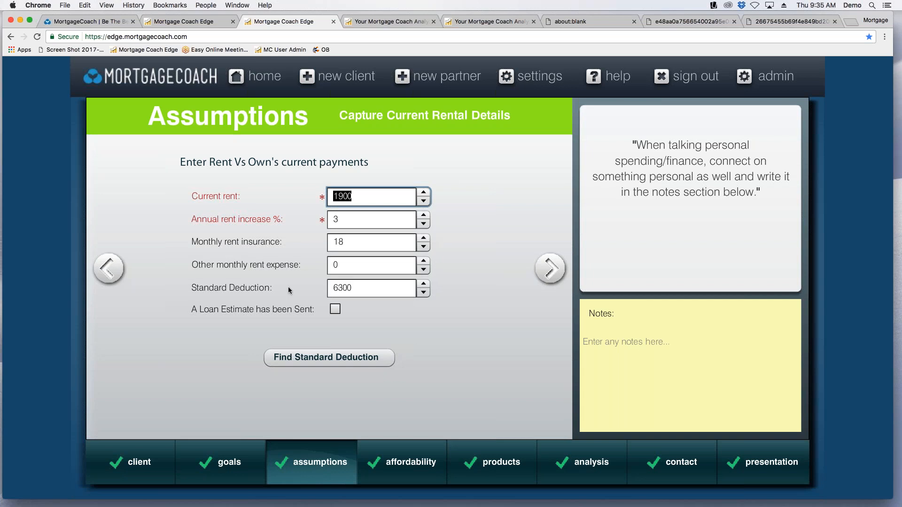
click(358, 288)
drag(357, 288, 313, 290)
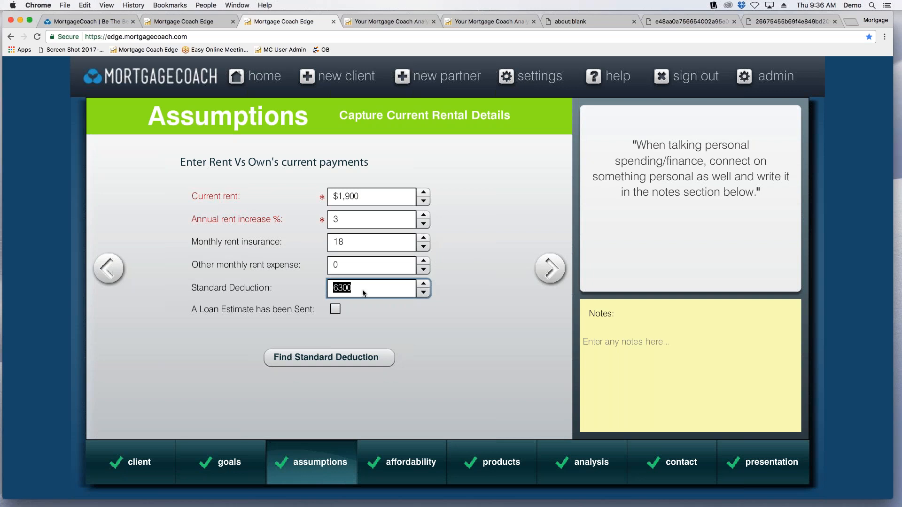
Set the savings balance to $75,000 and the savings interest rate to 0.01% in the client's financial position details.
click(550, 276)
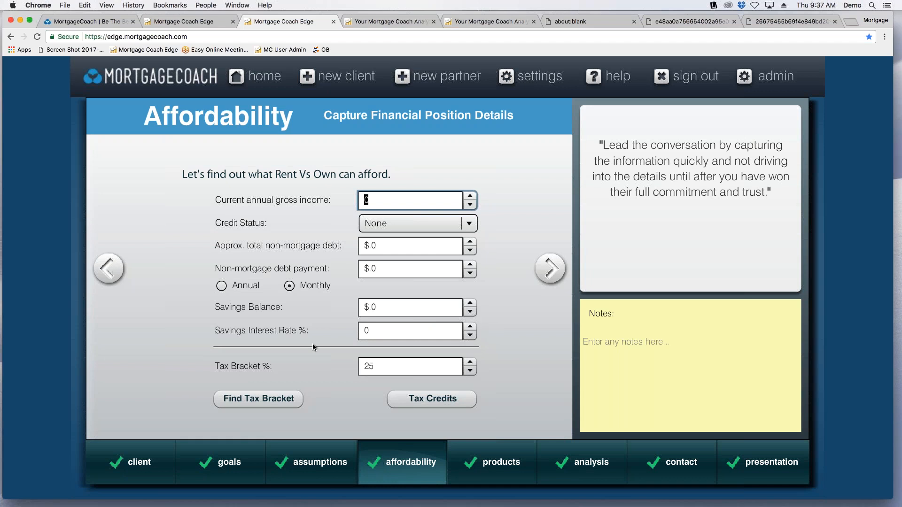
click(387, 309)
text(1)
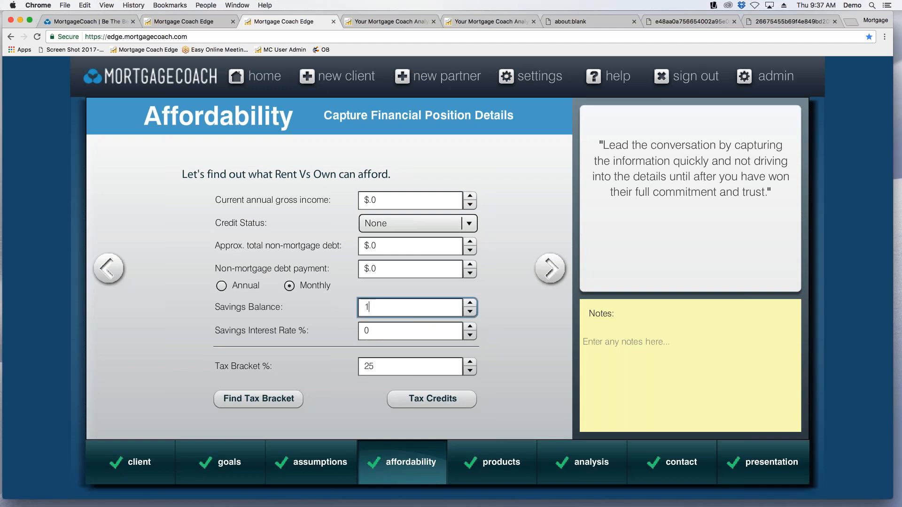
click(412, 333)
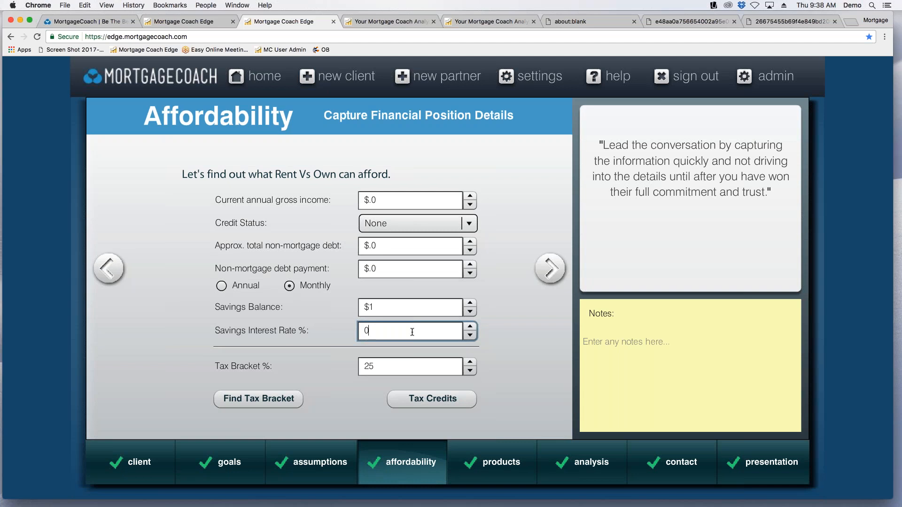
key(shift+Tab)
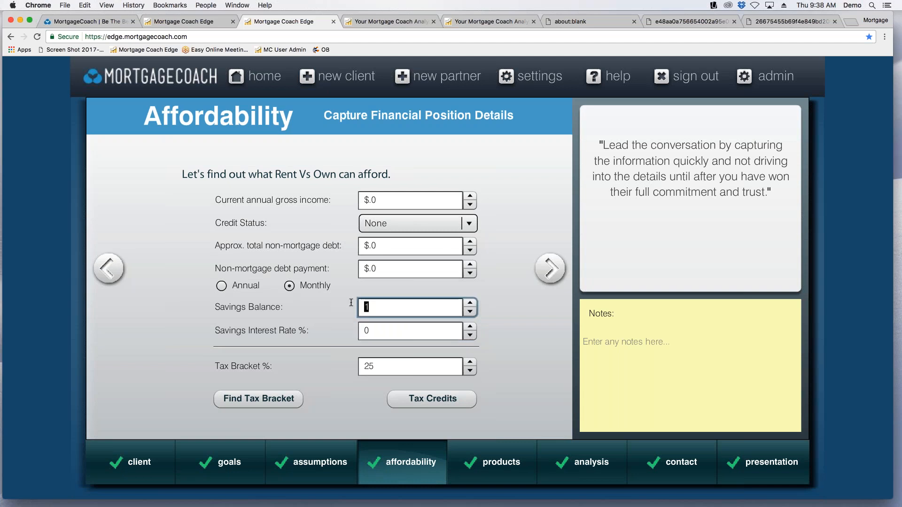
text(75000)
key(Tab)
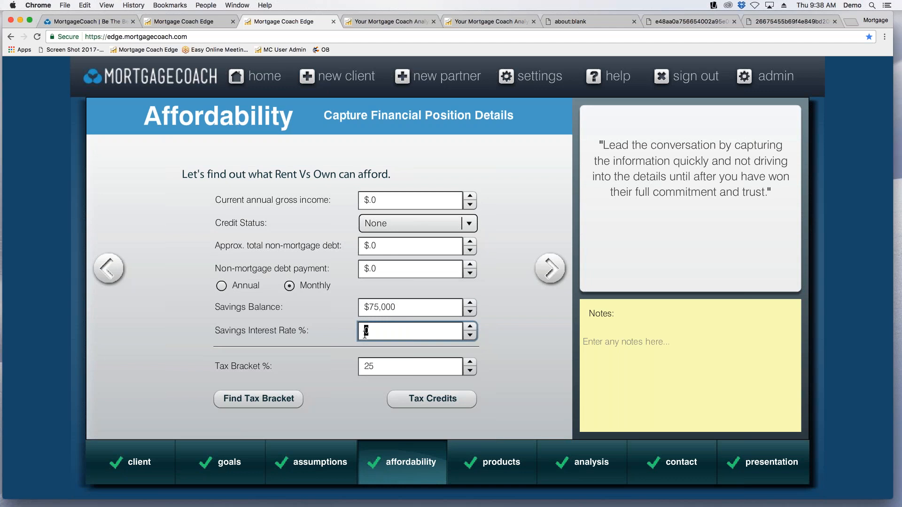
text(.01)
click(423, 307)
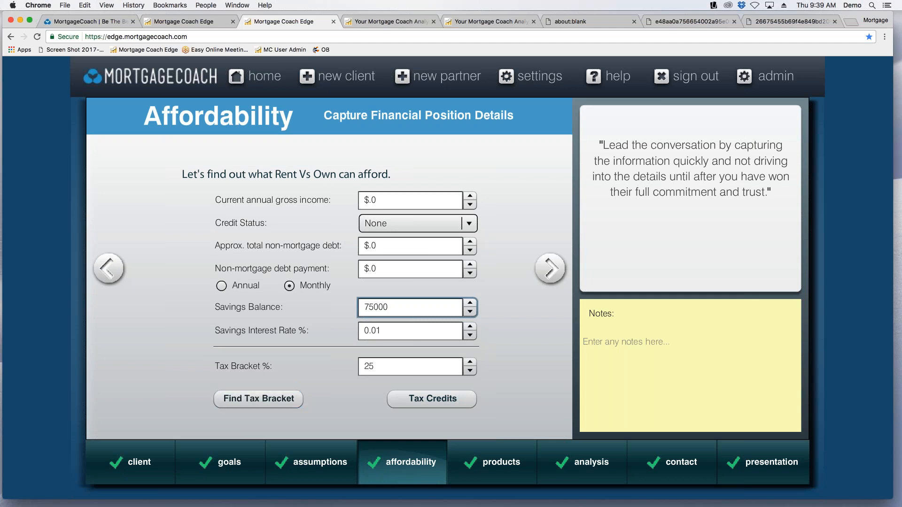
Set the annual MCC tax credit to 20% and the maximum MCC tax credit to 20000.
click(432, 400)
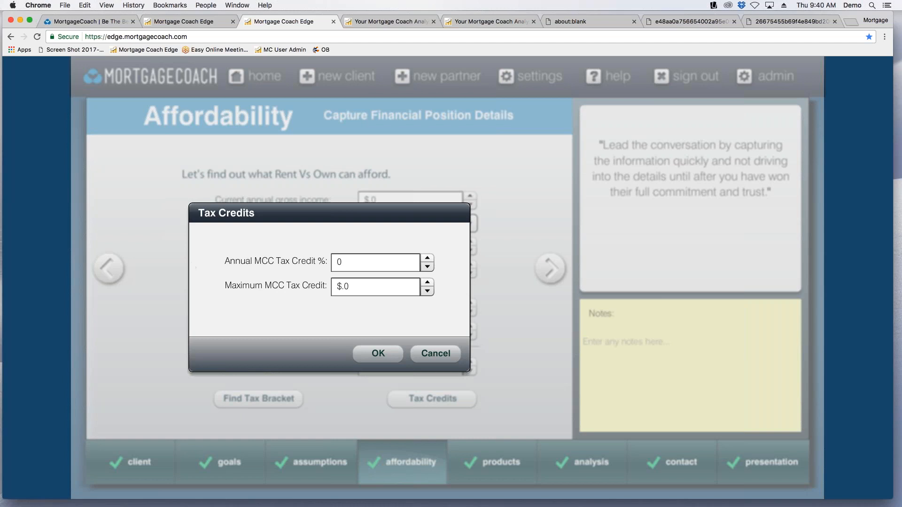
click(390, 263)
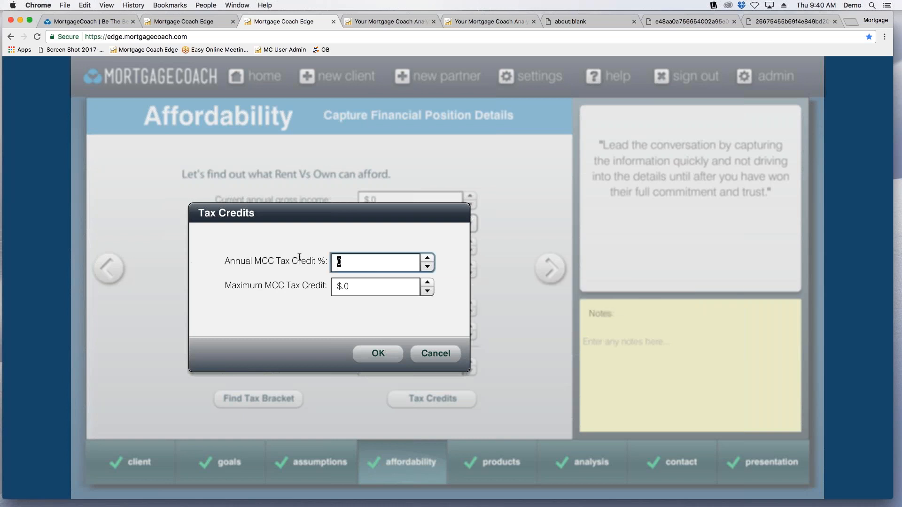
text(20)
key(Tab)
text(20000)
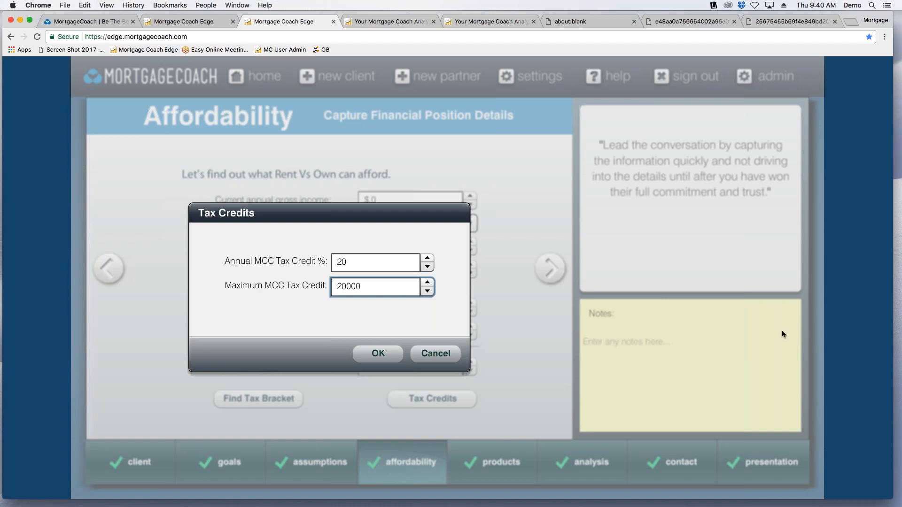
click(378, 353)
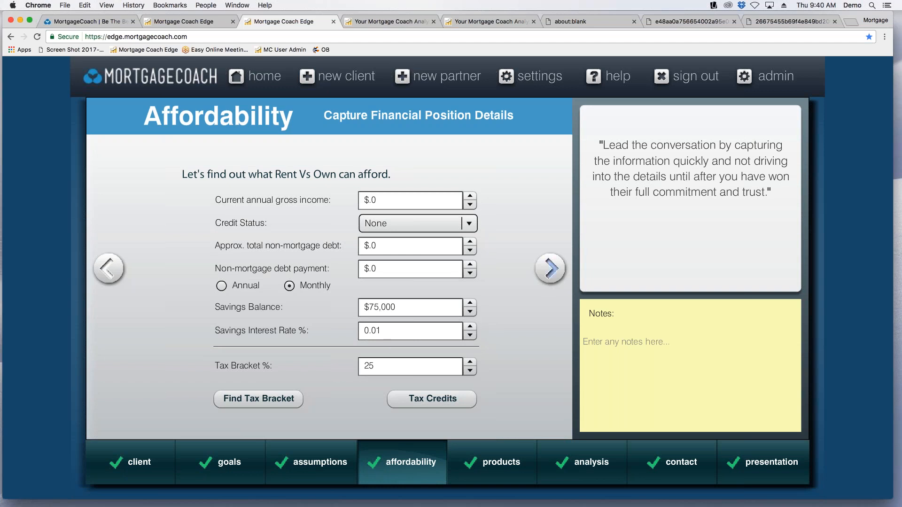
Review the spending range and FHA 3.5% product details, then examine the tax benefit and net worth charts in the Rent vs. Own report.
click(550, 268)
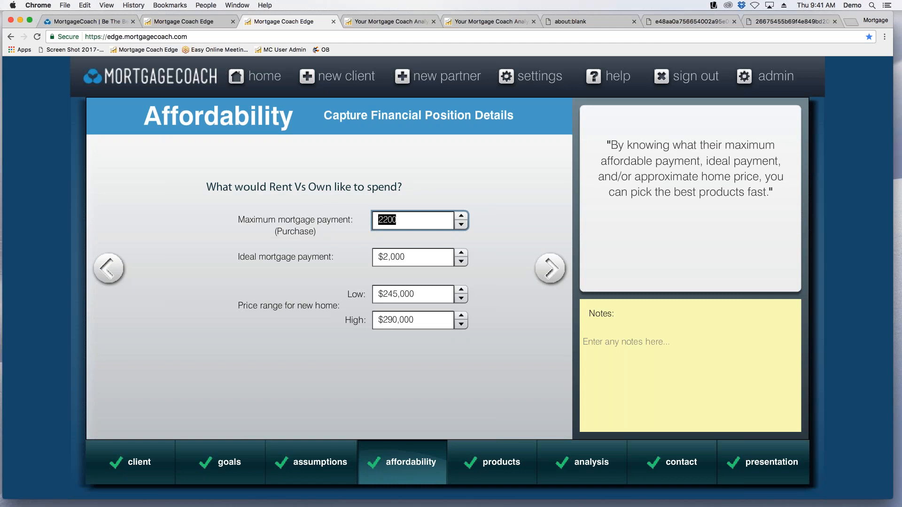
click(552, 272)
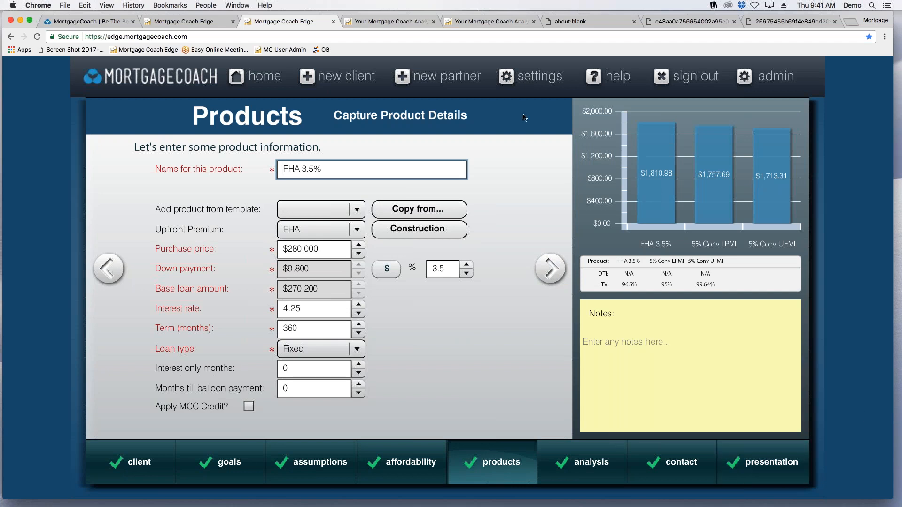
click(399, 22)
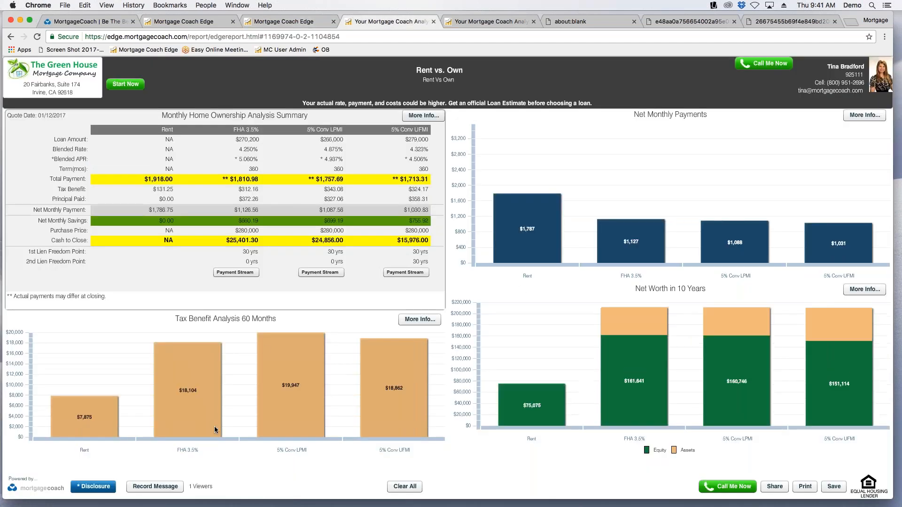
mouse_move(638, 334)
mouse_move(527, 194)
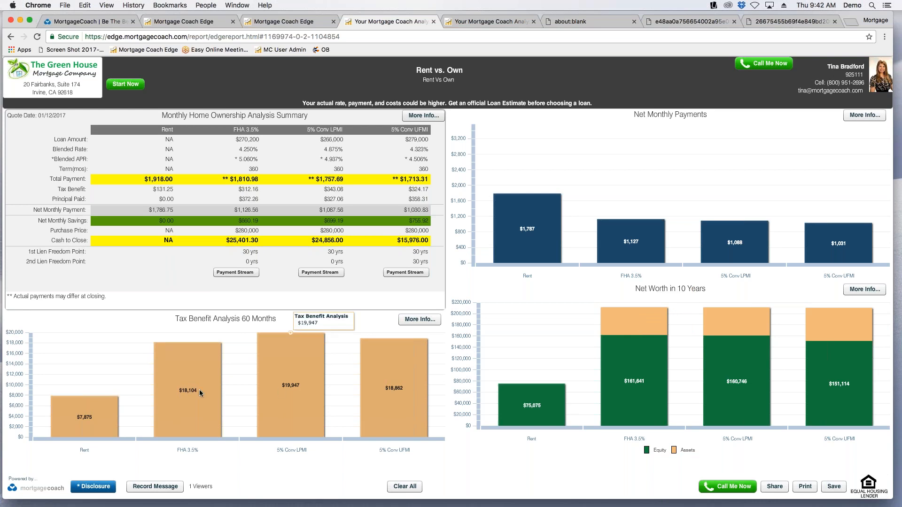
mouse_move(199, 393)
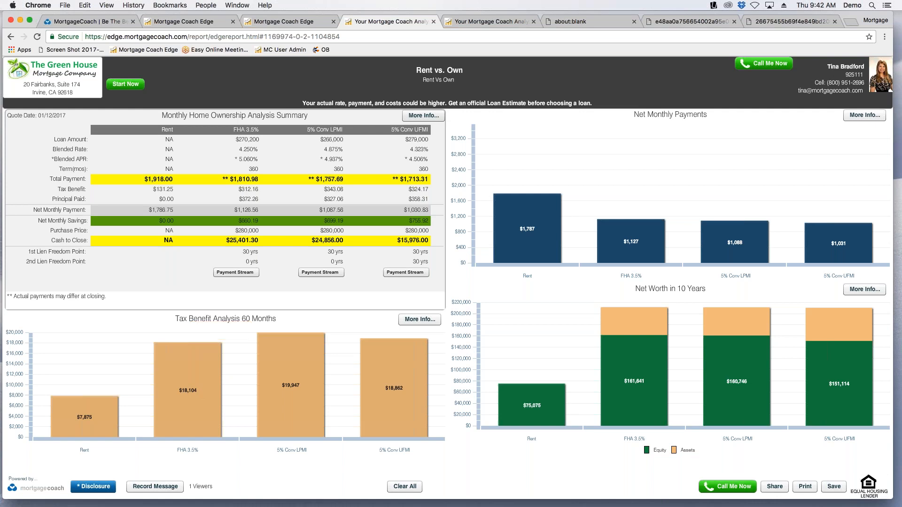
Return to the Mortgage Coach Edge home page and open the saved analysis under * Move Up Buyer from the full client list.
click(295, 22)
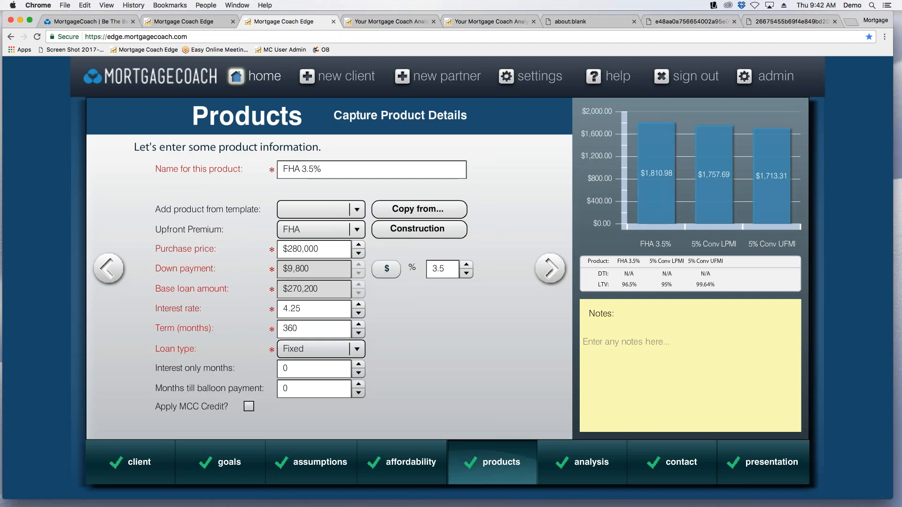
click(256, 76)
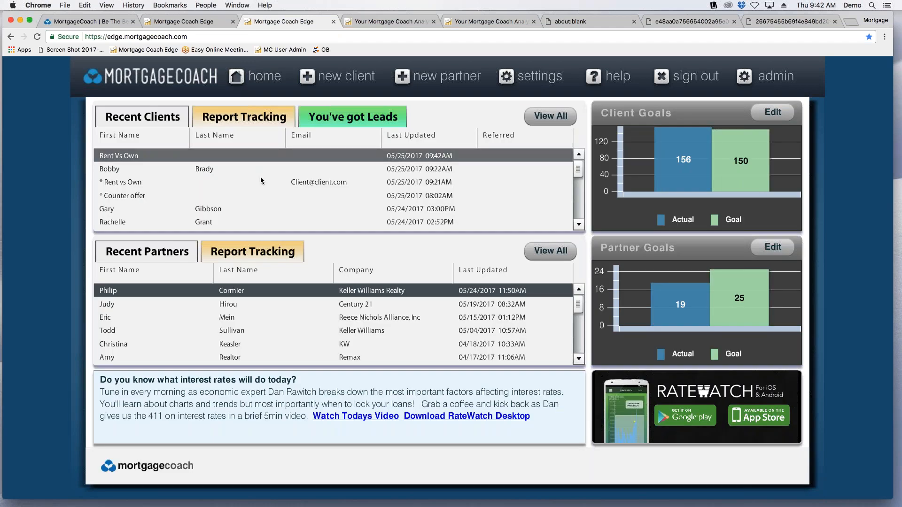
scroll(277, 184, down, 5)
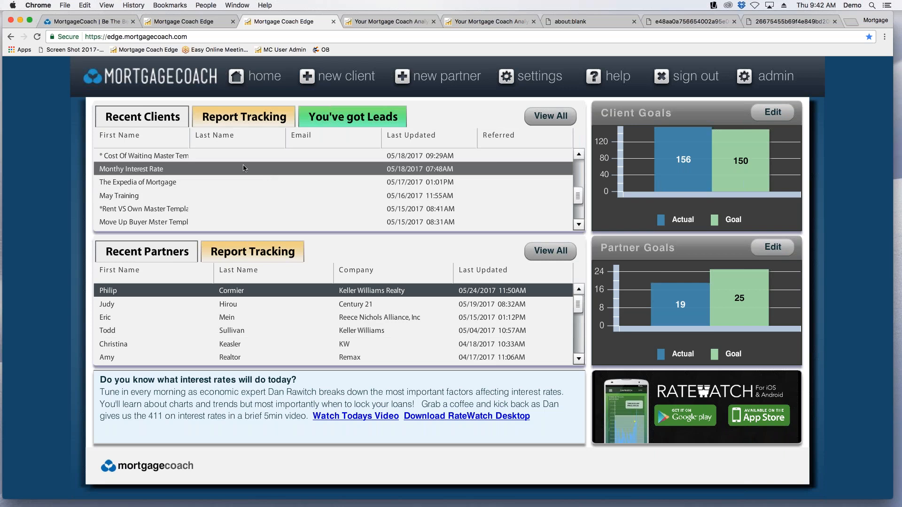
scroll(244, 168, down, 2)
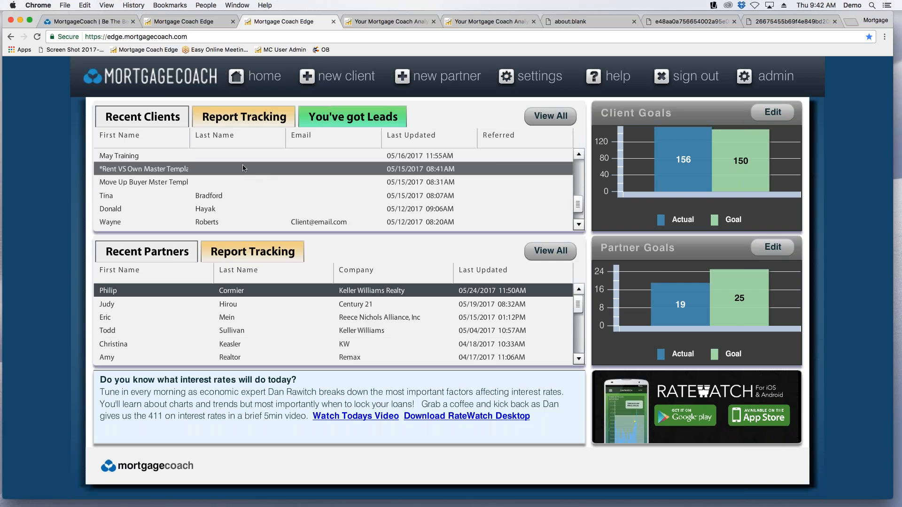
scroll(244, 168, up, 5)
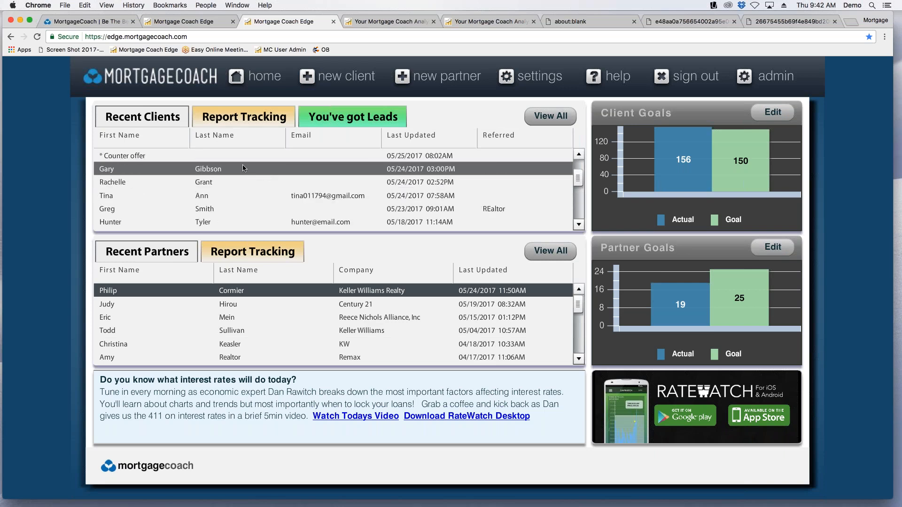
click(553, 115)
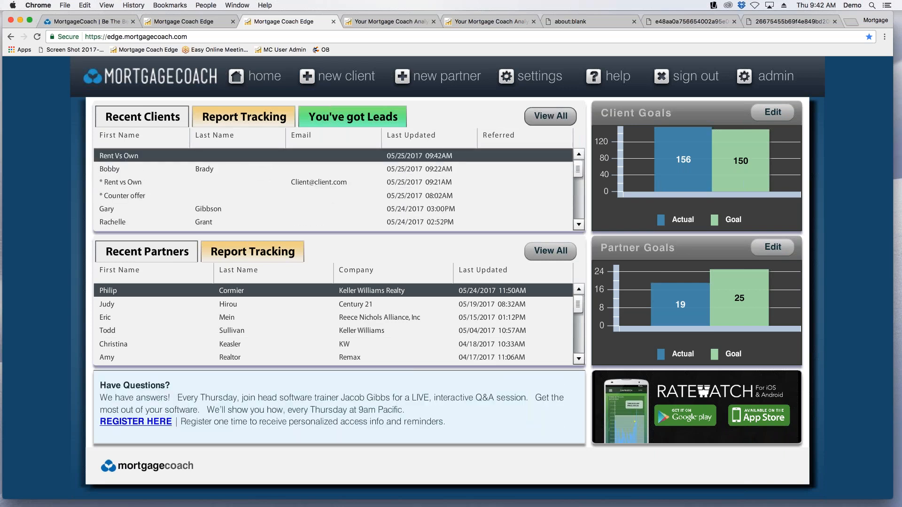
click(541, 449)
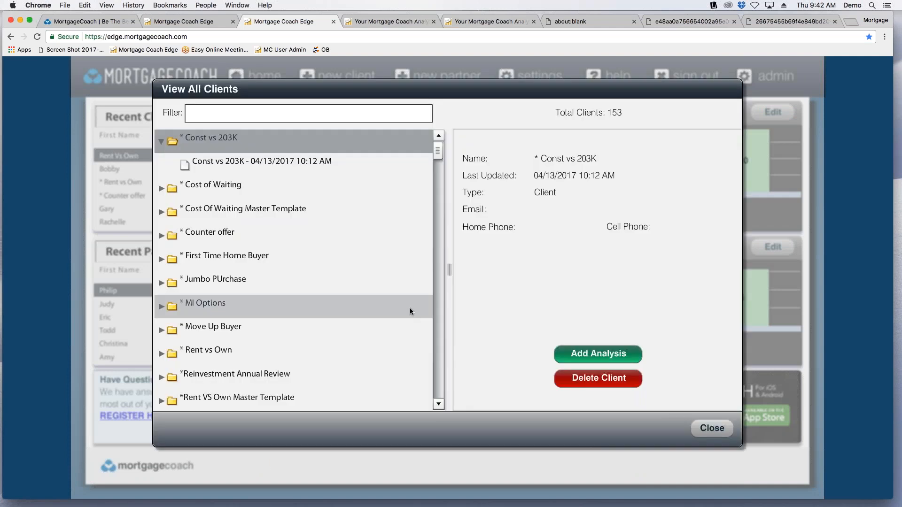
click(161, 331)
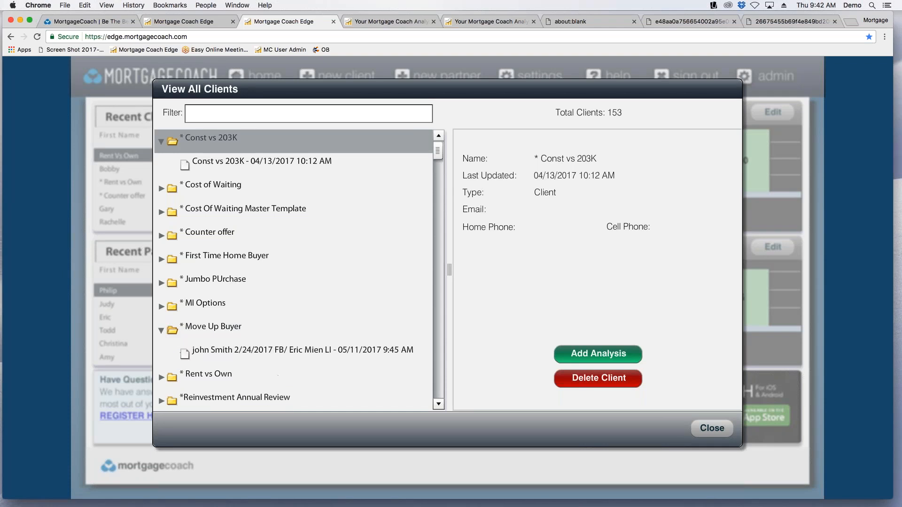
double_click(232, 350)
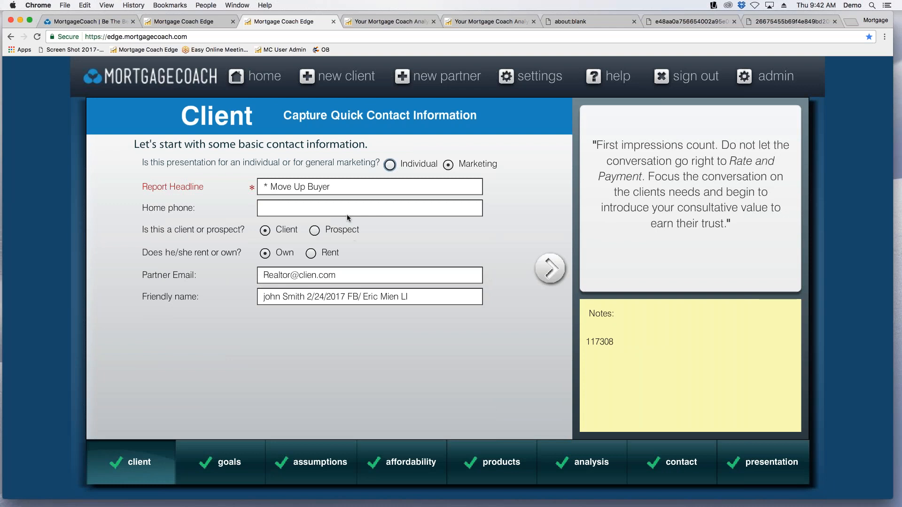
Review the current mortgage details in the assumptions, including the current total payoff amount and the first payment date.
mouse_move(320, 451)
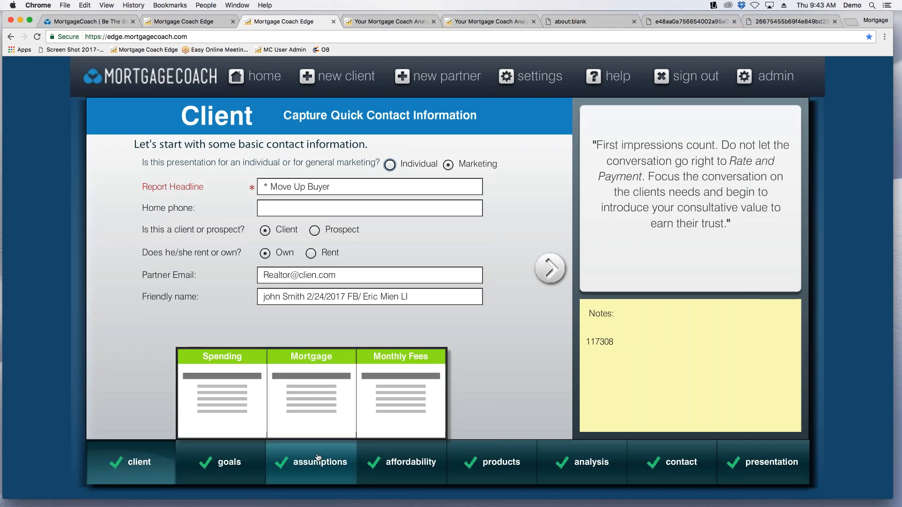
click(304, 413)
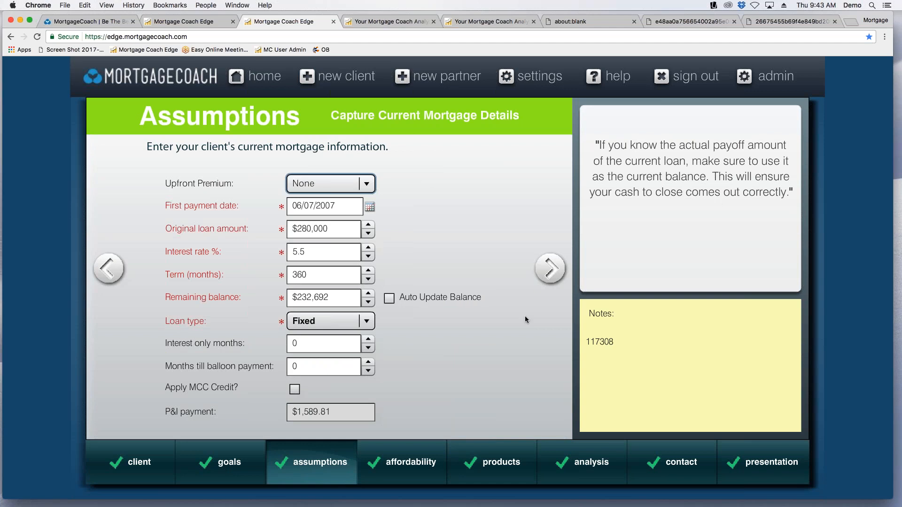
click(120, 273)
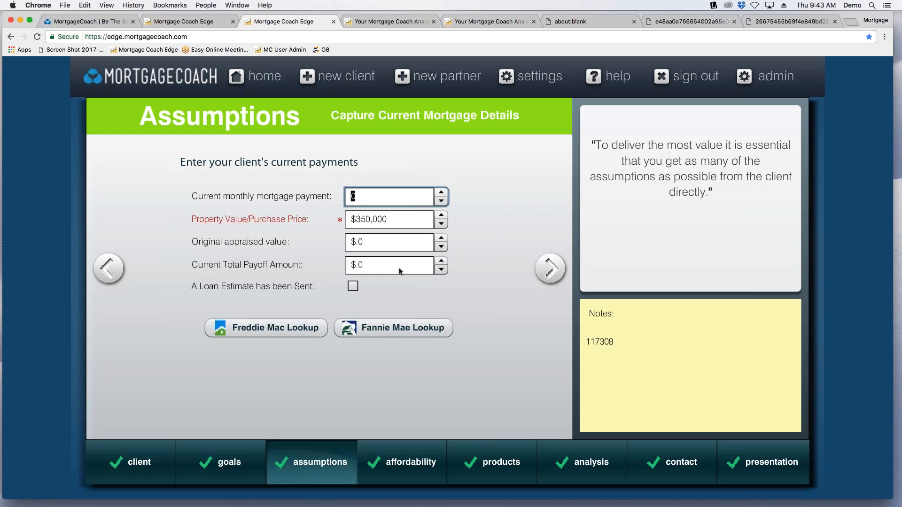
click(398, 264)
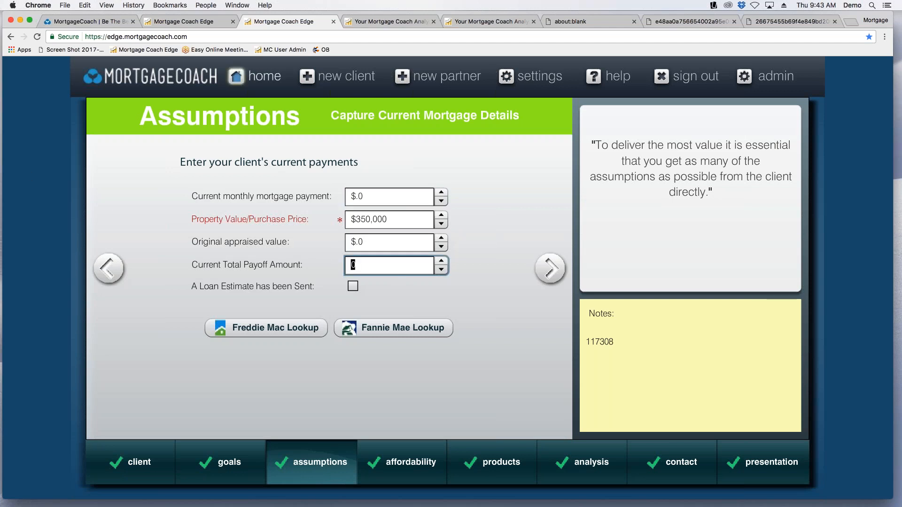
mouse_move(481, 474)
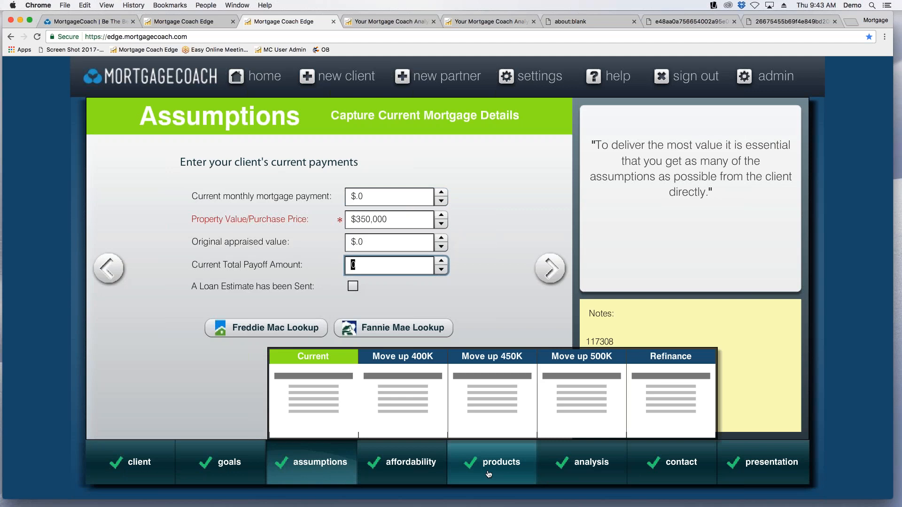
click(549, 270)
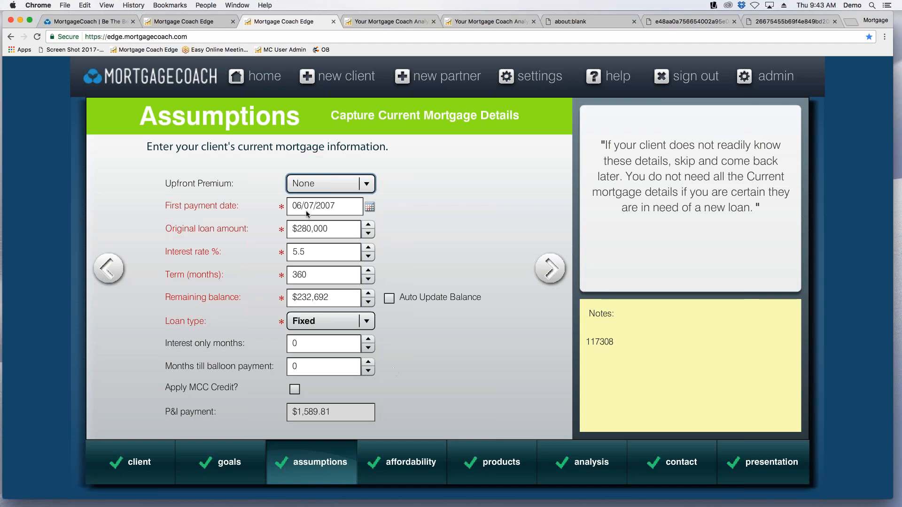
click(337, 207)
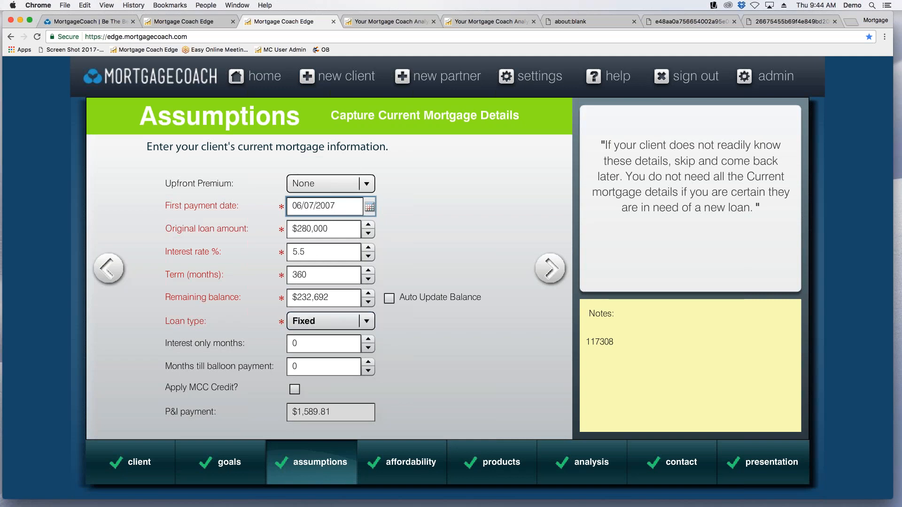
mouse_move(448, 506)
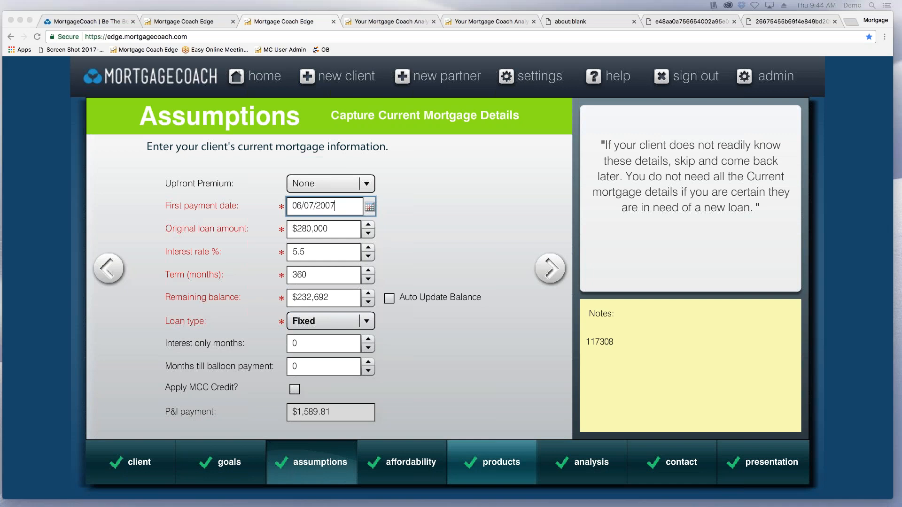
mouse_move(492, 462)
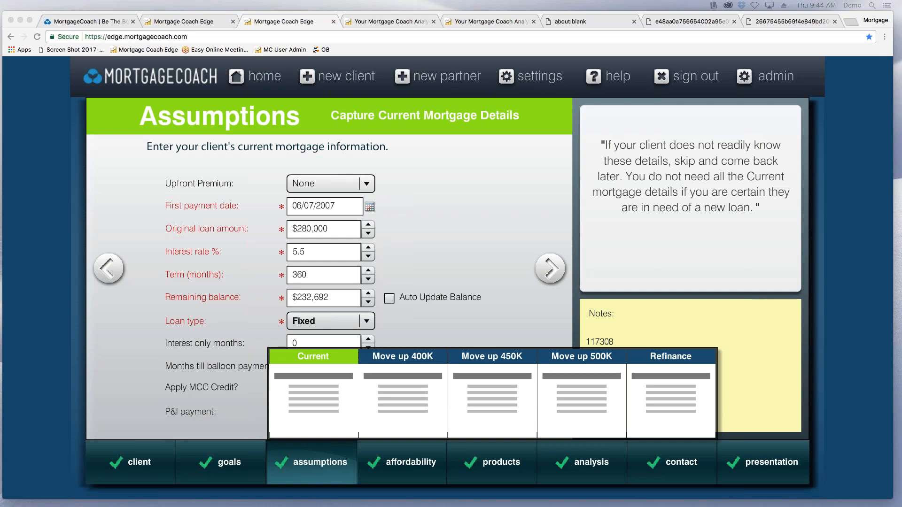
click(495, 146)
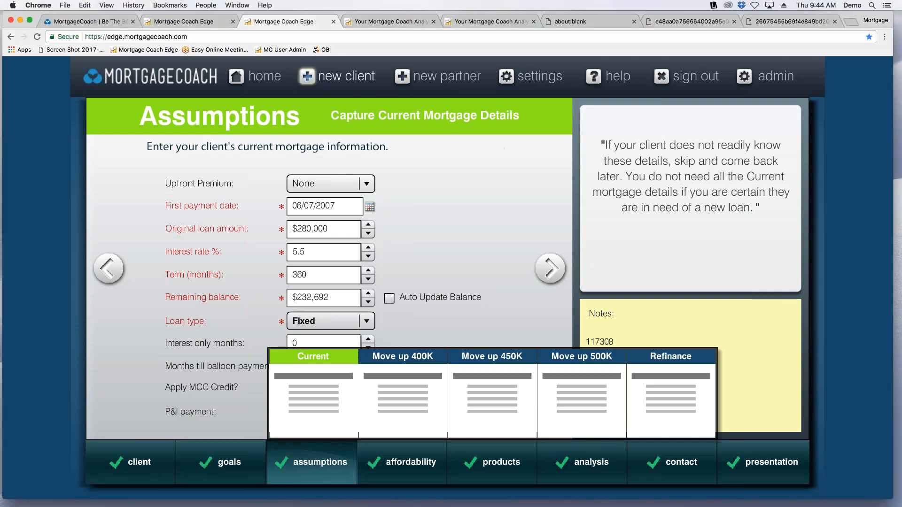
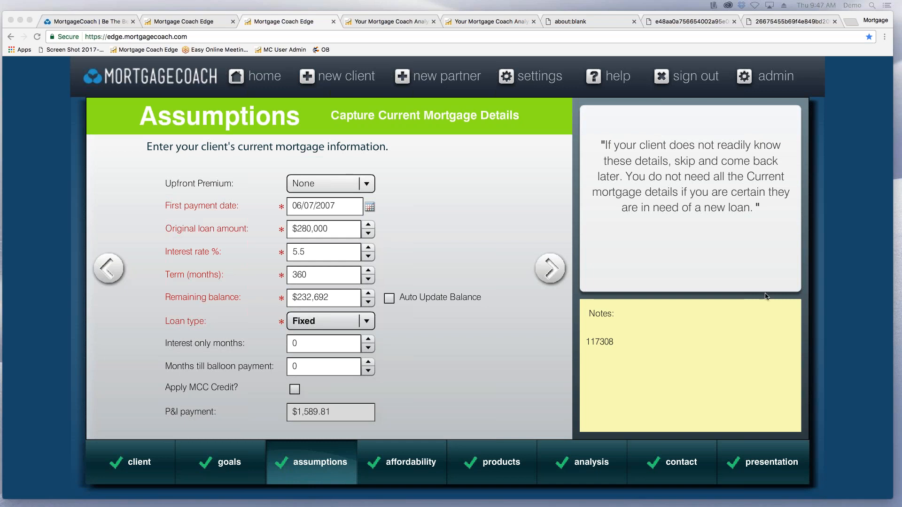
Open the Mortgage Coach support site from the application's help link and go to its resource library search.
click(621, 79)
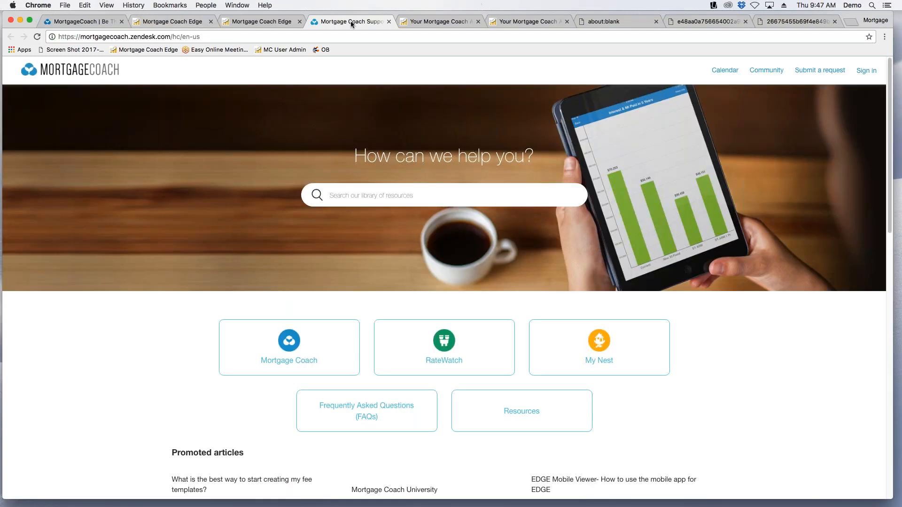
click(271, 24)
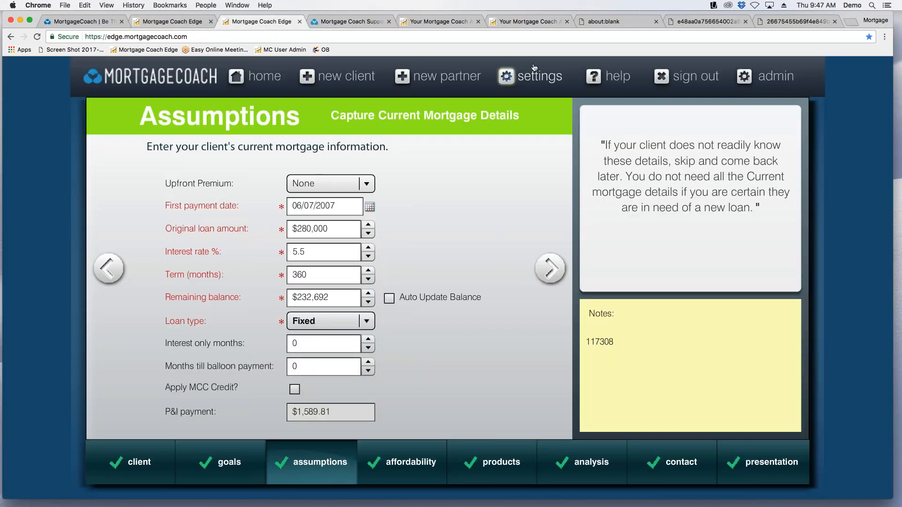
click(363, 22)
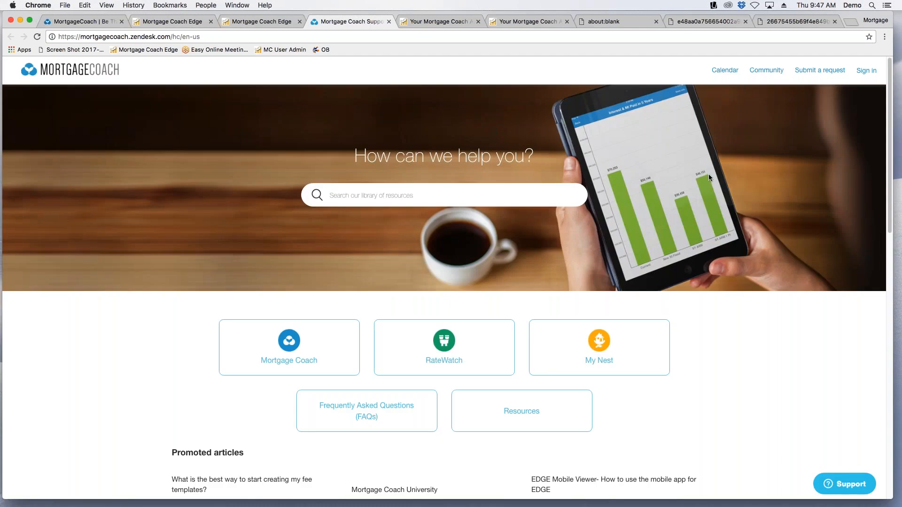
click(353, 194)
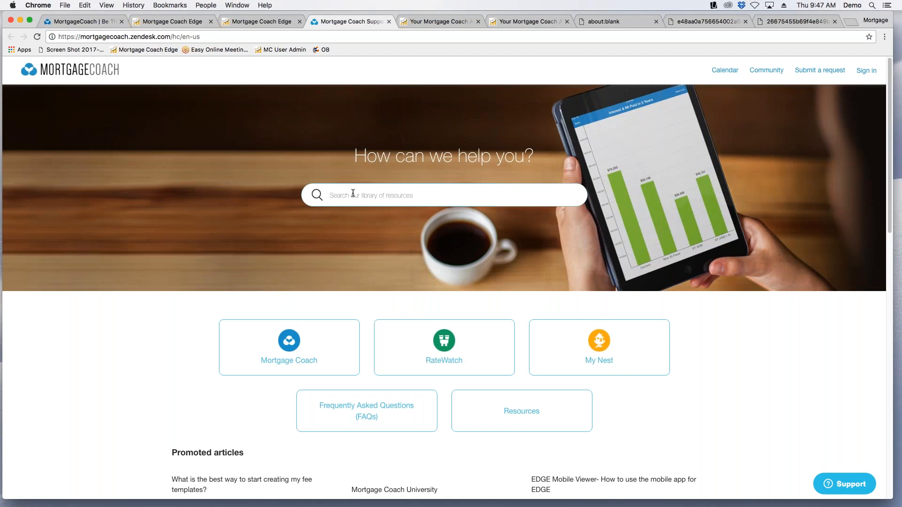
Search the Support widget for "mobile" and expand the list of matching help articles.
click(856, 490)
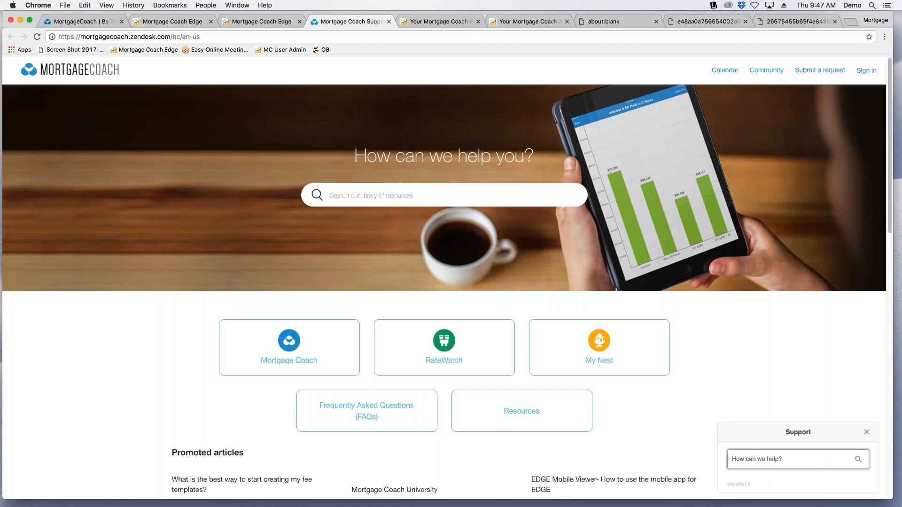
text(mobile)
key(Return)
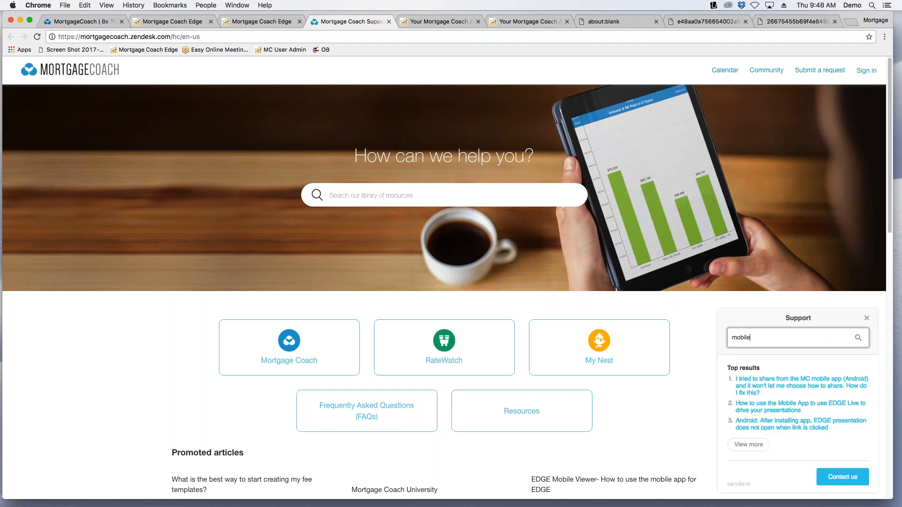
click(753, 446)
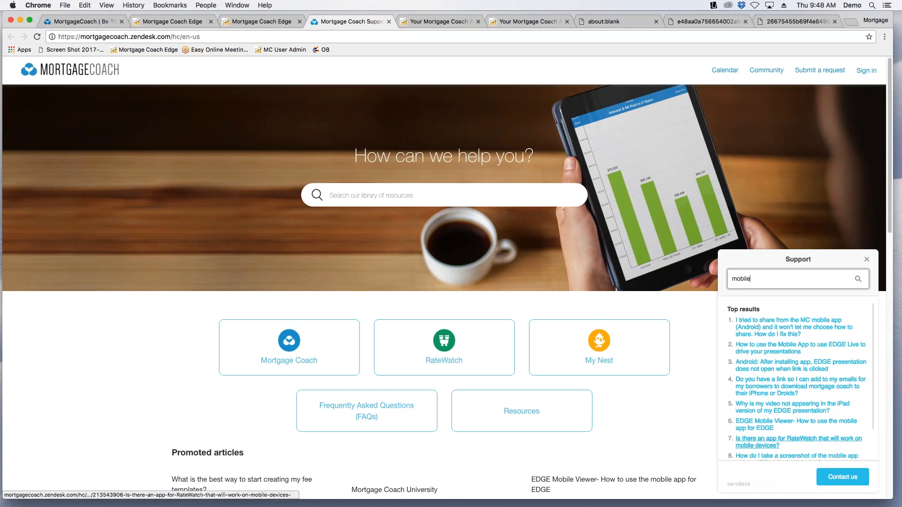
Open the support contact form and fill in the sender's name and e-mail address.
click(842, 477)
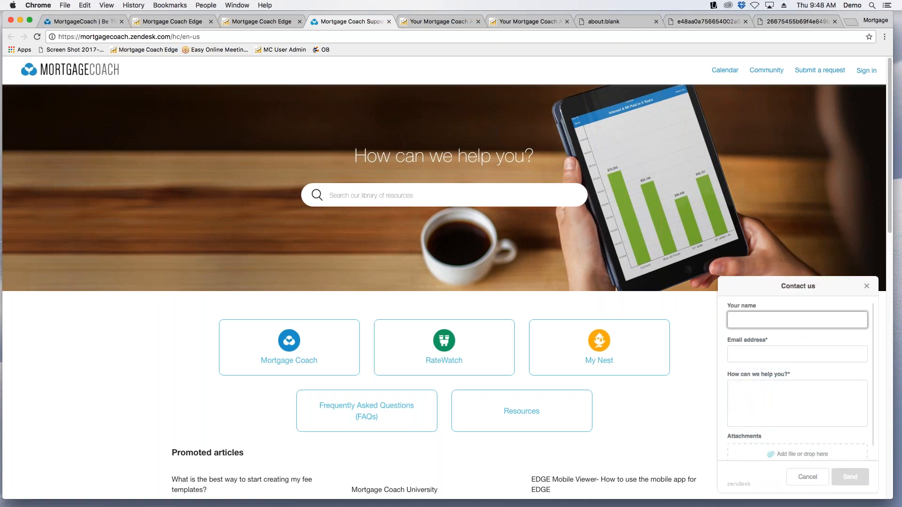
text(Star)
key(Tab)
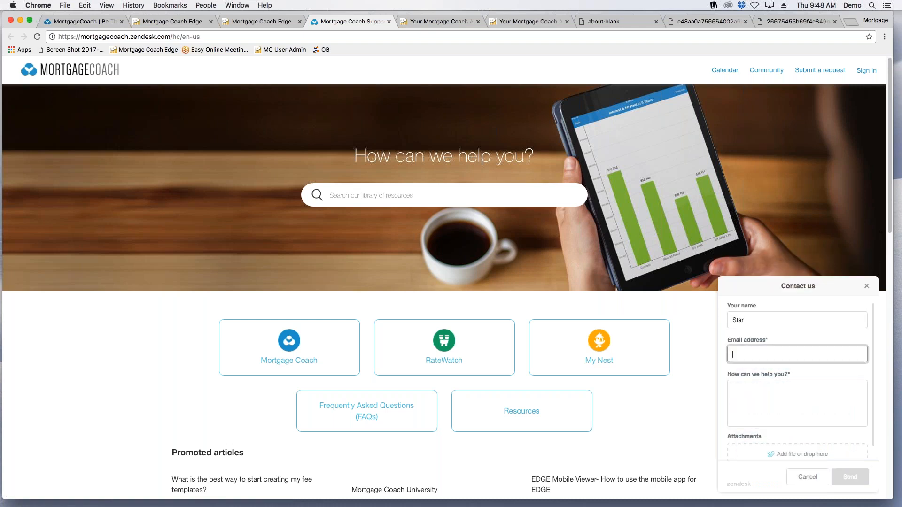
key(Tab)
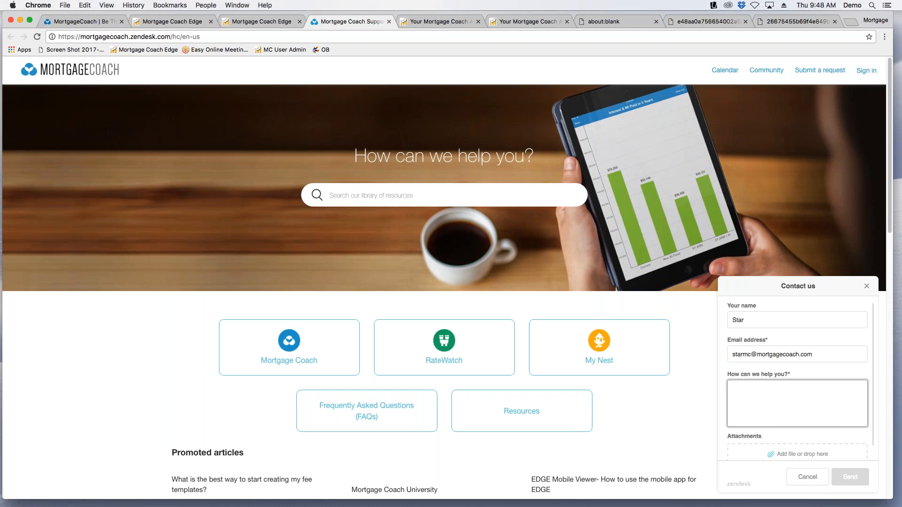
Enter "Hi there.. I need help. (Mobile)" as the support message and send the request.
text(Hi t)
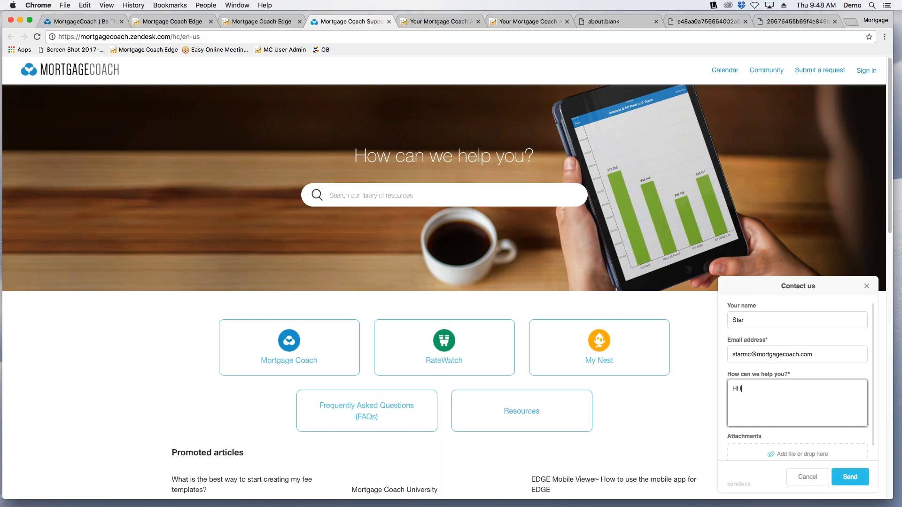
text(here.. I need help. (Mobile))
click(856, 475)
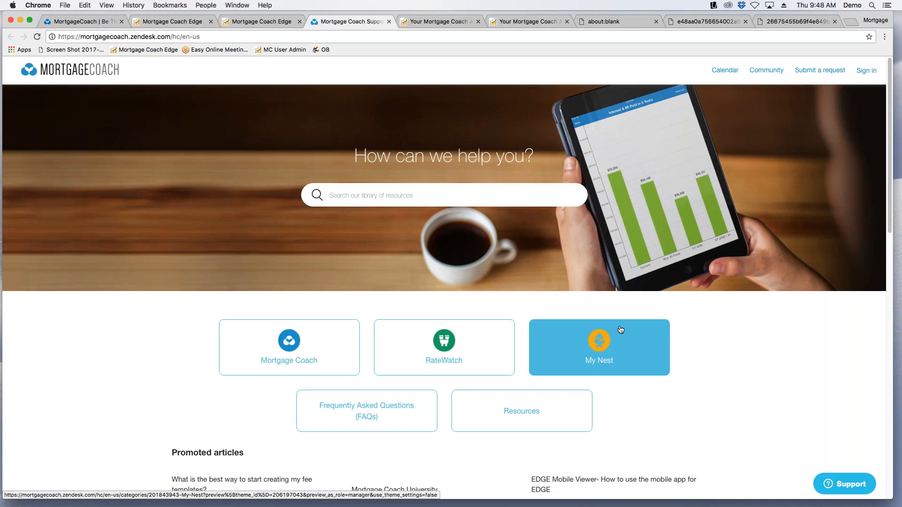
Look over the support home page and open The Total Cost Analysis page on the mortgagecoach.com website.
scroll(621, 329, down, 15)
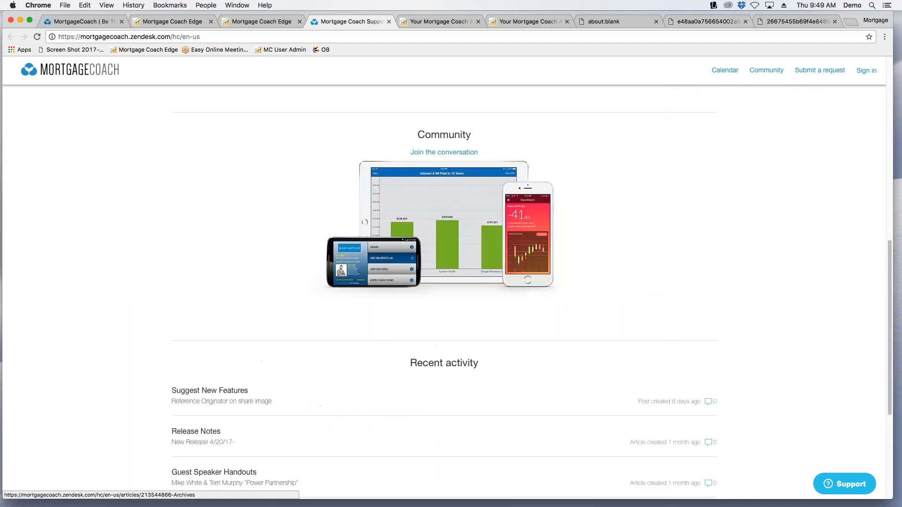
scroll(737, 246, up, 20)
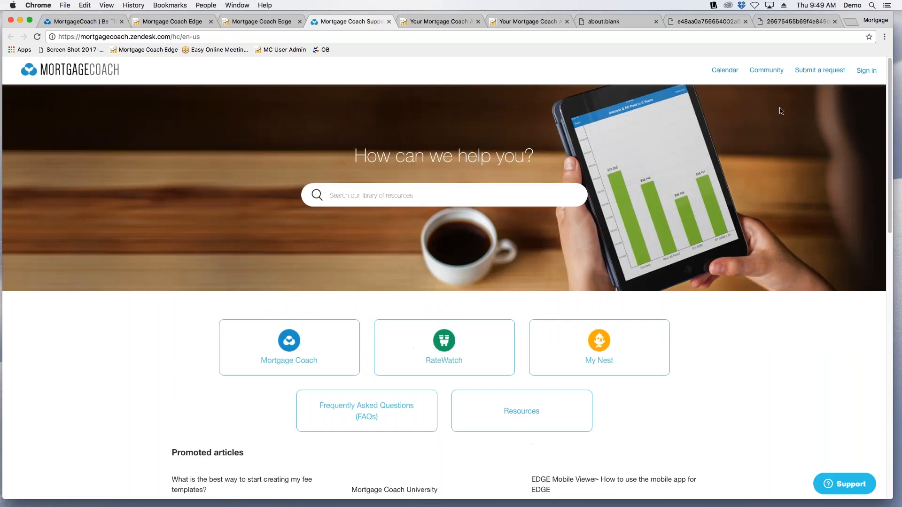
click(80, 23)
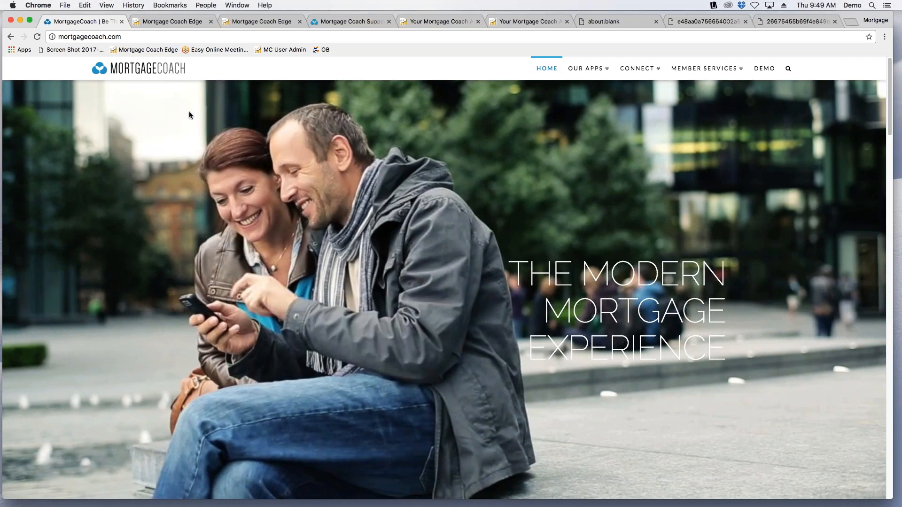
mouse_move(596, 71)
mouse_move(653, 73)
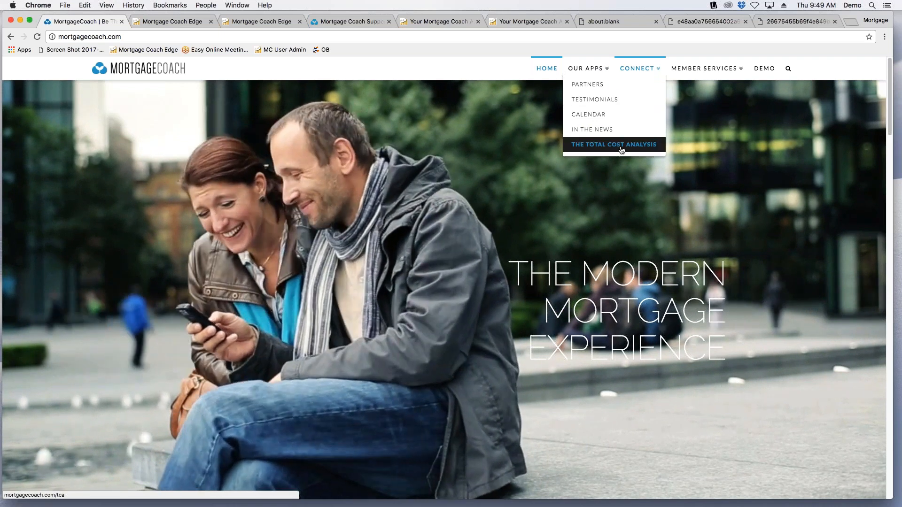
click(621, 149)
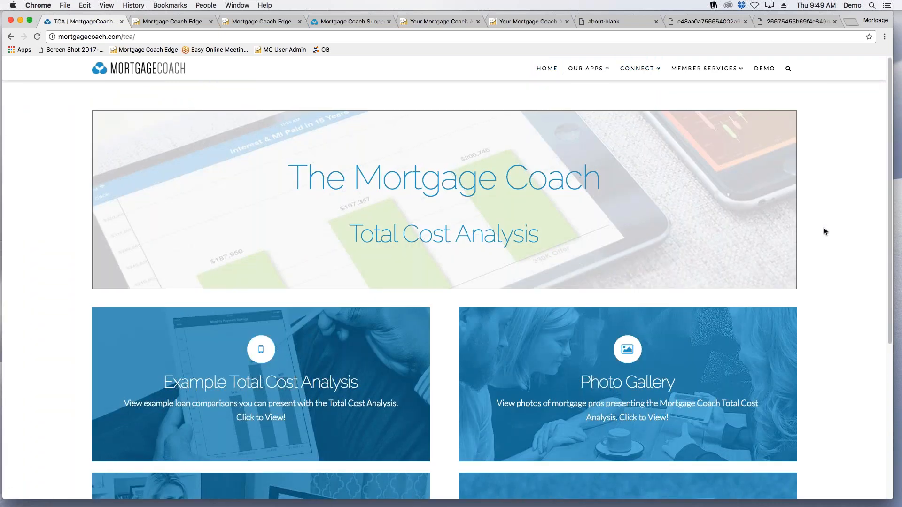
Open the Example Total Cost Analysis page and browse the loan officers' sample strategies, presentations and markets.
scroll(824, 231, down, 2)
scroll(824, 231, down, 6)
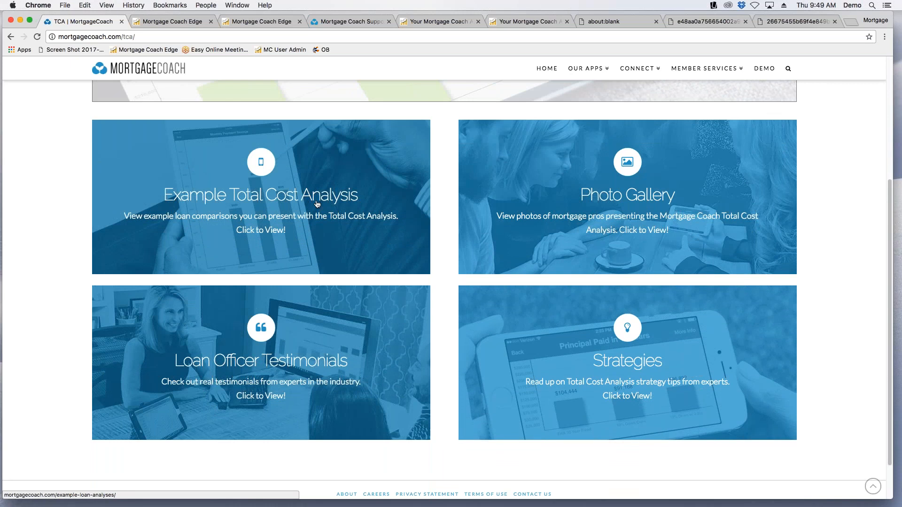
click(370, 184)
scroll(434, 254, down, 5)
scroll(440, 249, down, 3)
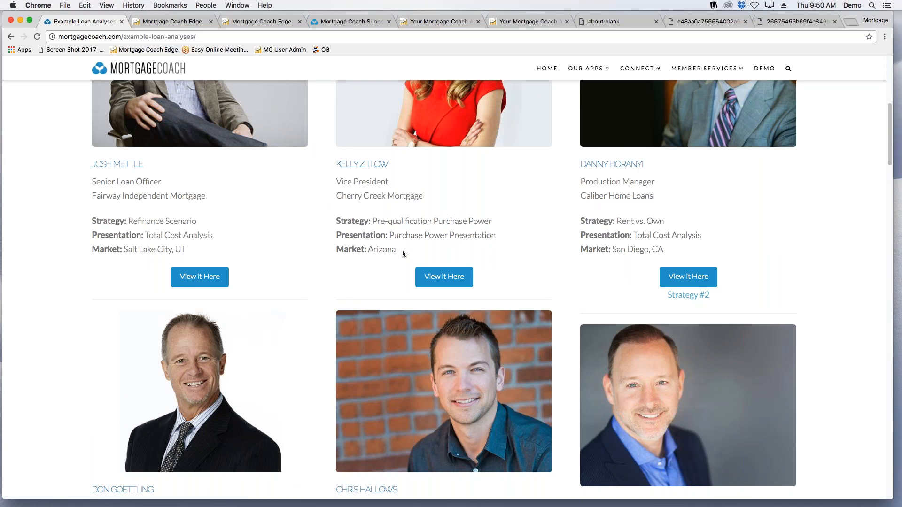
scroll(402, 251, down, 2)
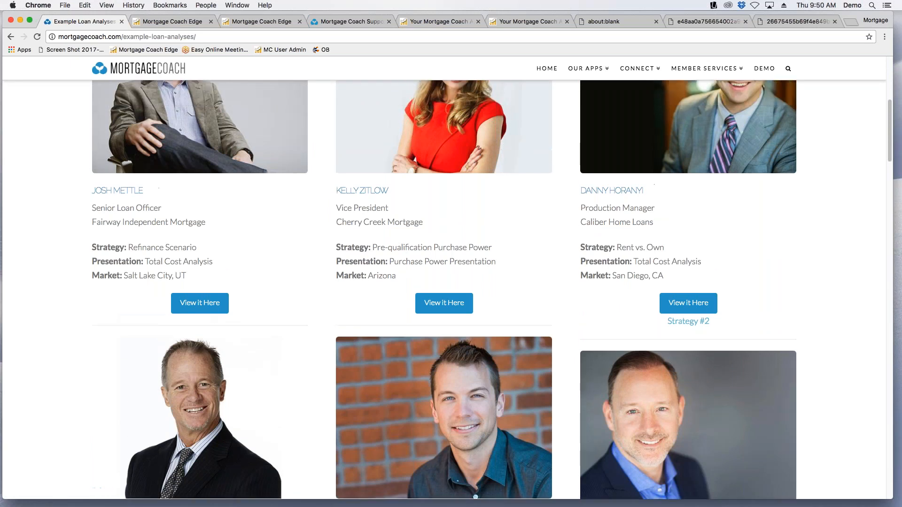
scroll(569, 352, down, 8)
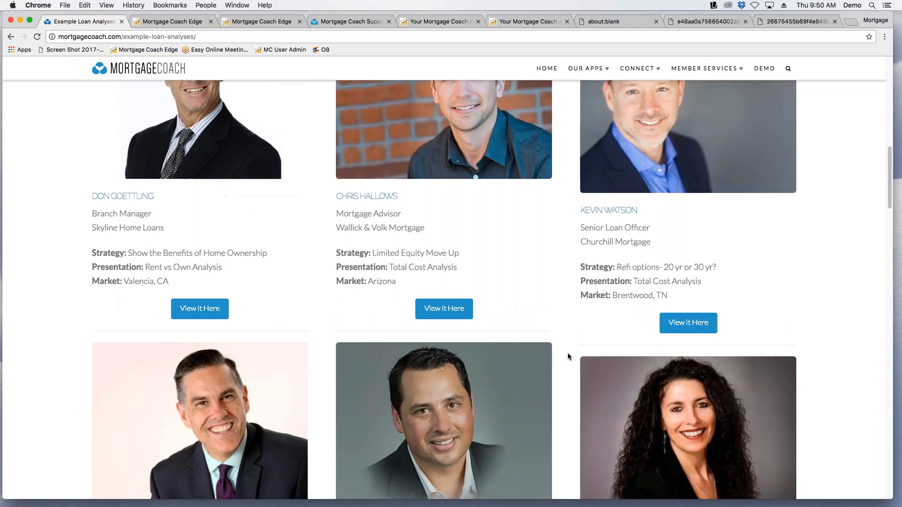
scroll(562, 351, down, 13)
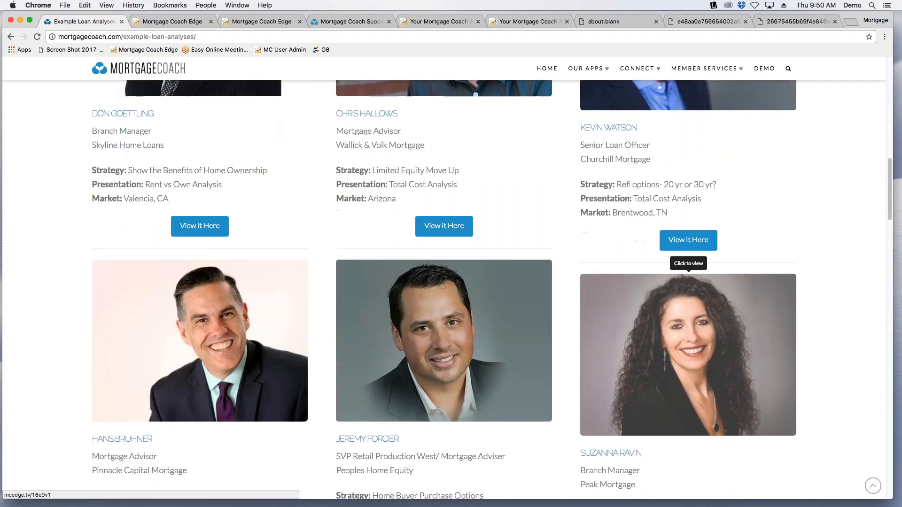
scroll(572, 390, down, 10)
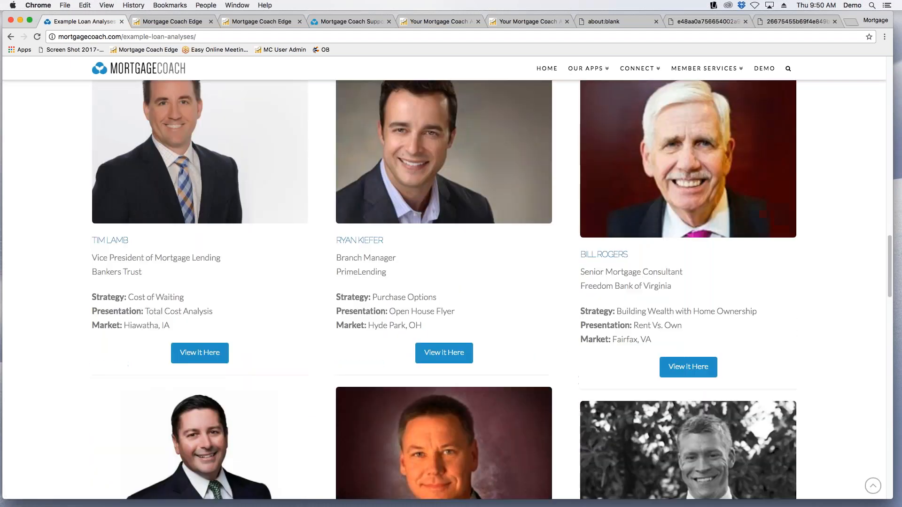
scroll(571, 393, down, 20)
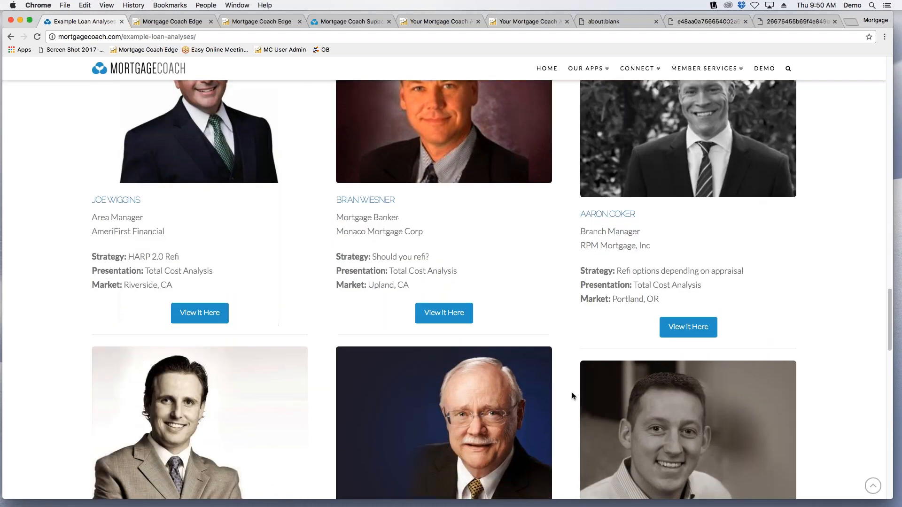
scroll(550, 397, down, 20)
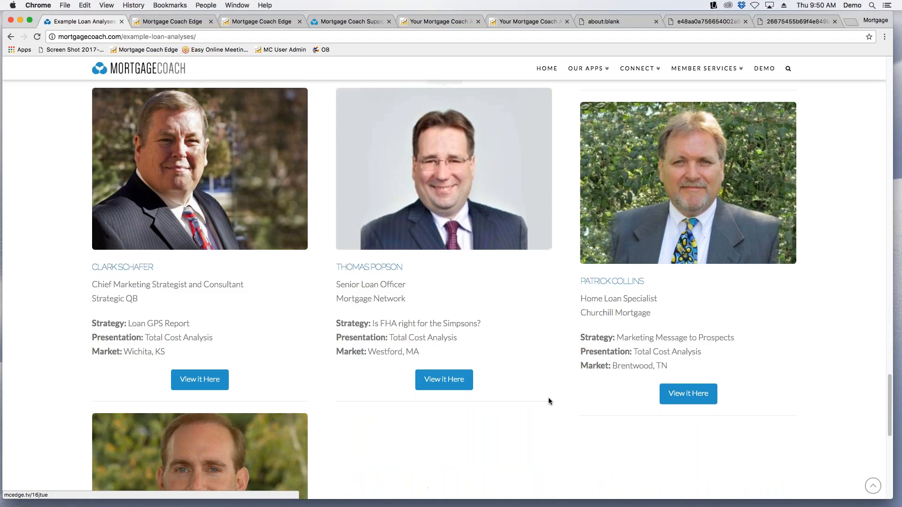
scroll(548, 398, down, 5)
scroll(548, 397, up, 20)
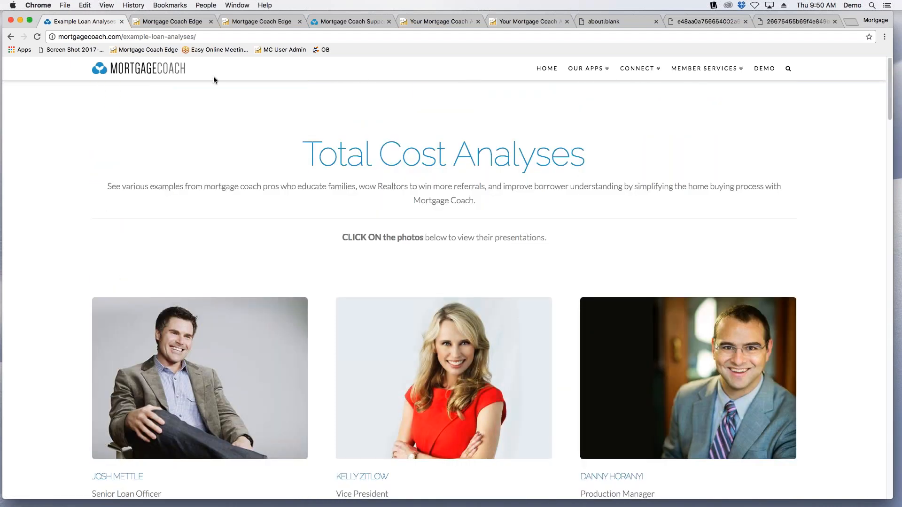
Return to the Total Cost Analysis page, open the Photo Gallery and browse the members' Instagram photos.
click(9, 37)
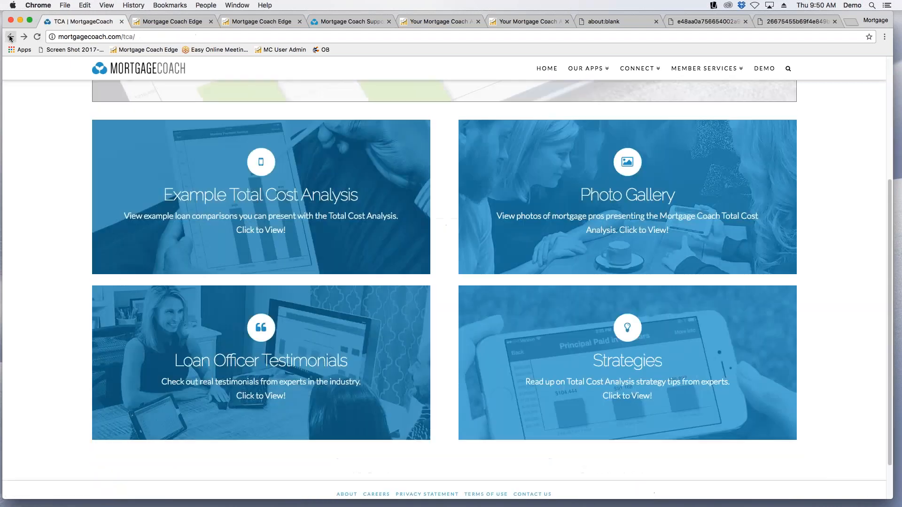
click(667, 212)
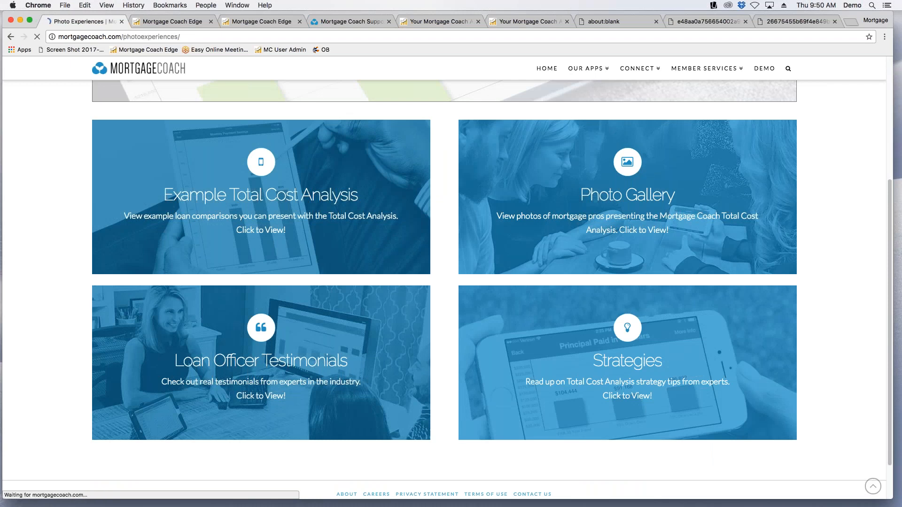
scroll(635, 282, down, 5)
scroll(687, 327, down, 10)
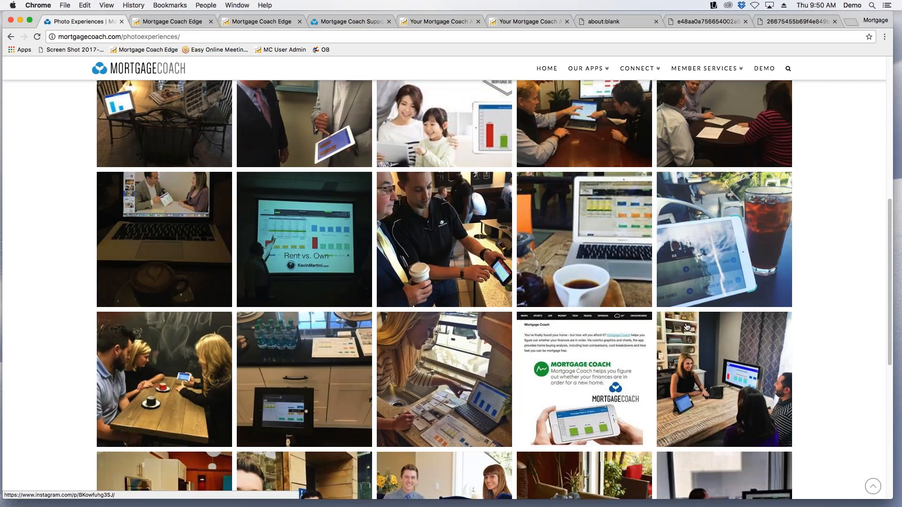
scroll(548, 350, down, 7)
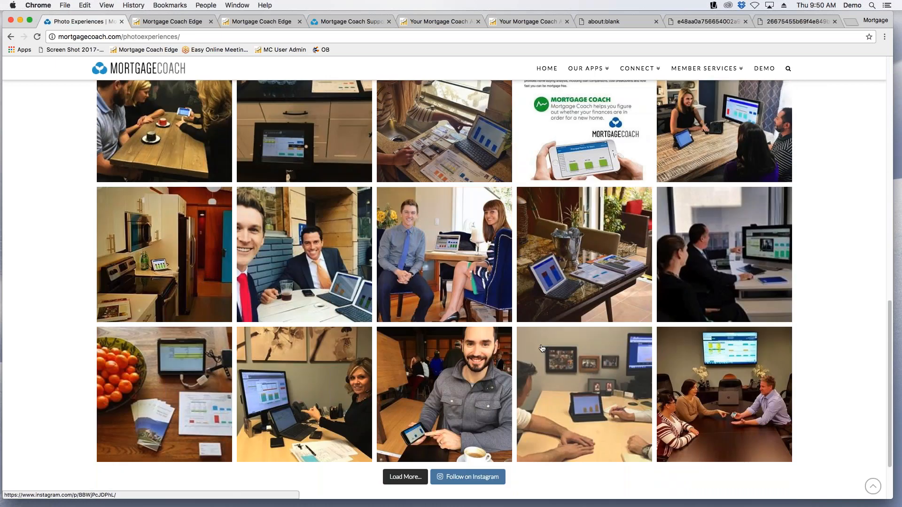
scroll(541, 350, up, 20)
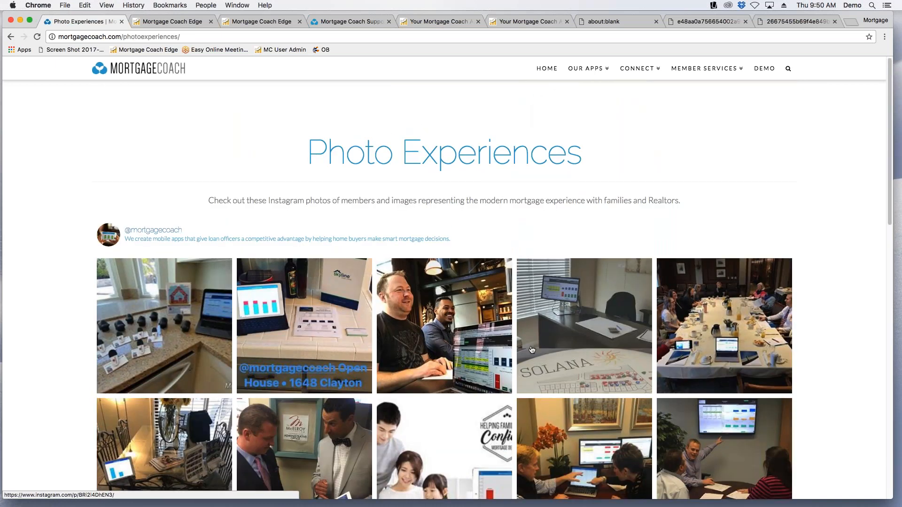
scroll(540, 350, down, 3)
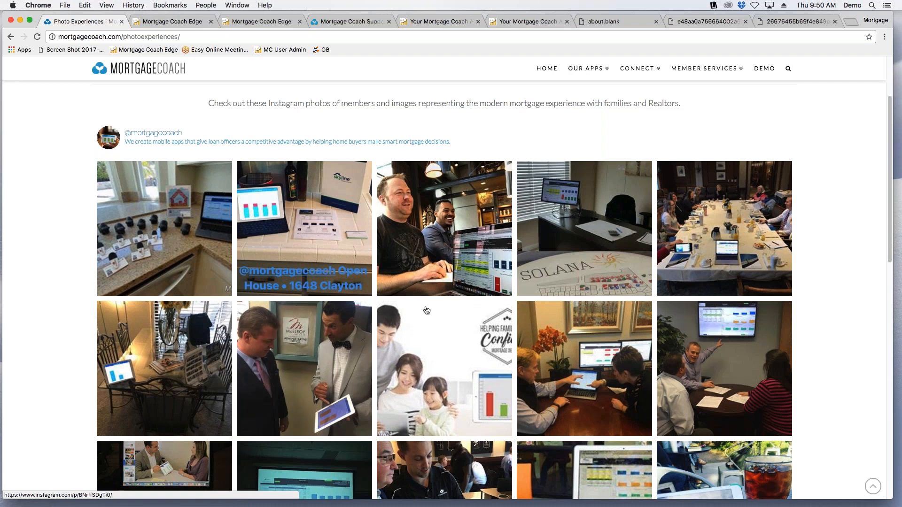
scroll(570, 378, up, 1)
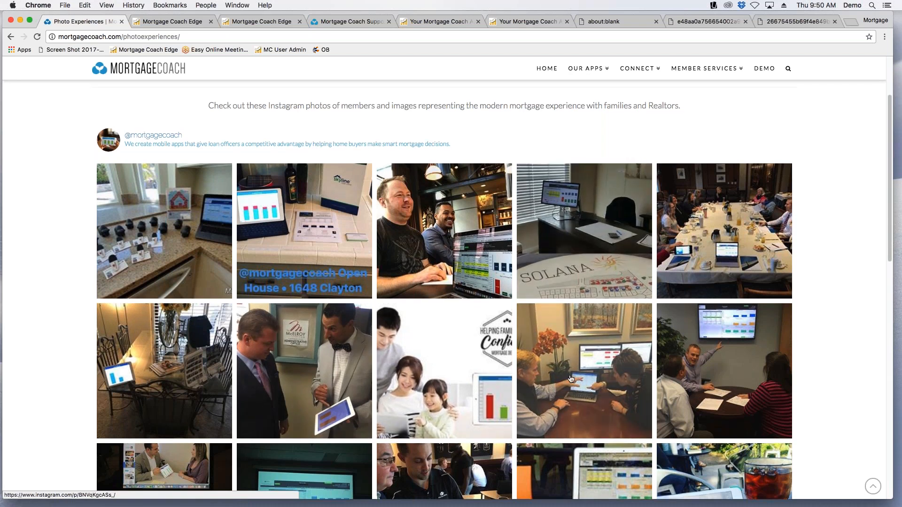
scroll(571, 378, up, 3)
scroll(571, 375, down, 7)
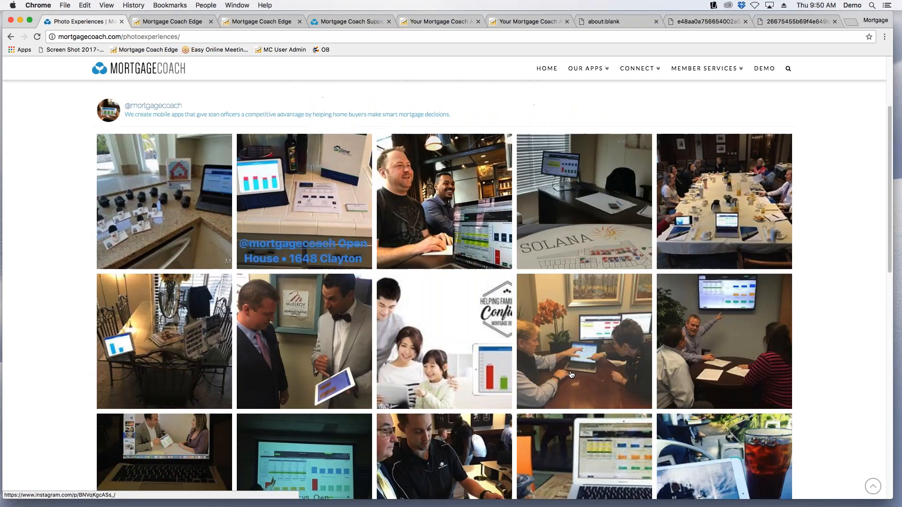
scroll(571, 374, down, 4)
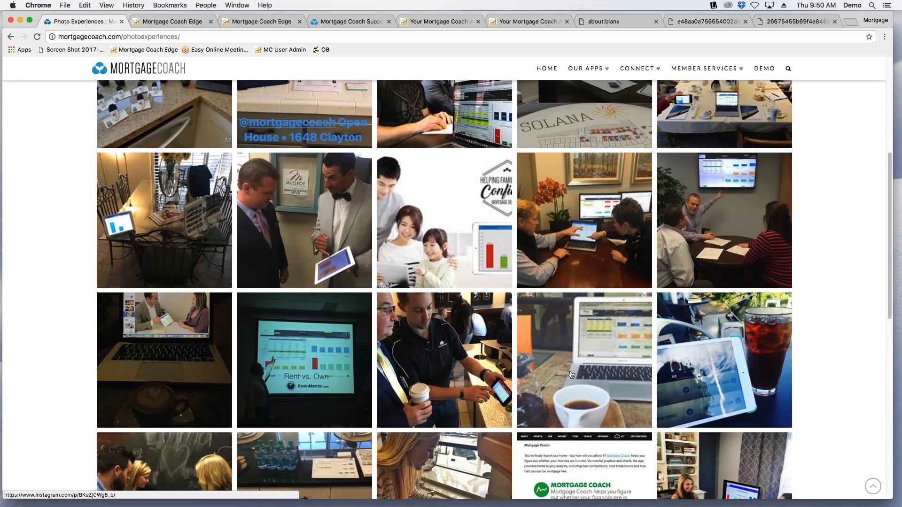
Look through the remaining member photos down to the end of the Photo Gallery page.
scroll(540, 375, down, 1)
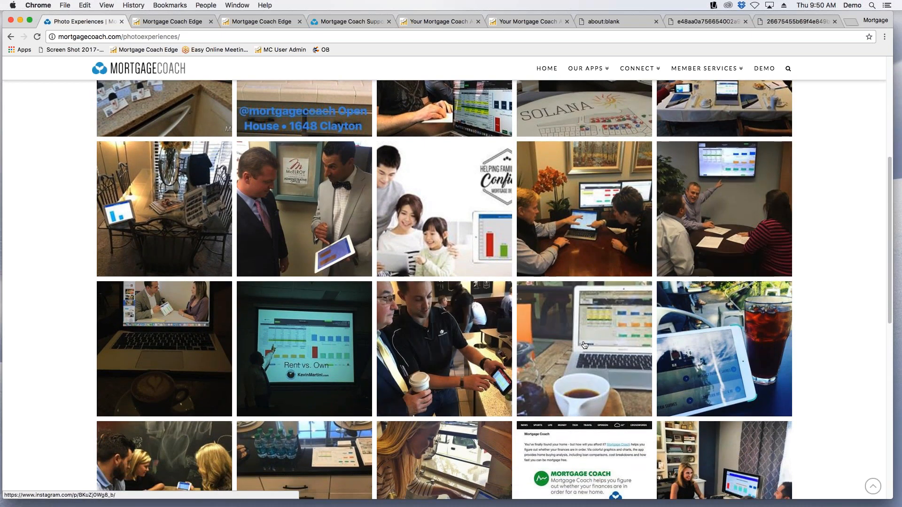
scroll(585, 348, down, 2)
scroll(585, 348, down, 10)
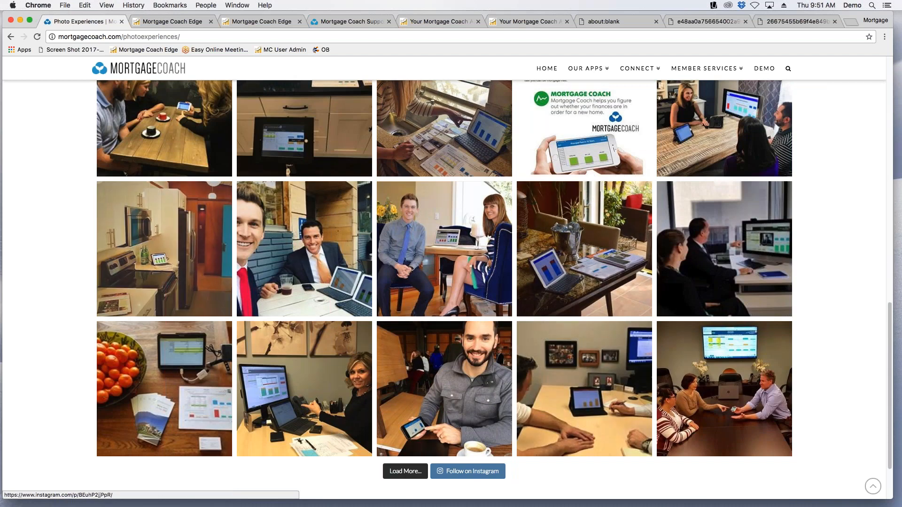
scroll(444, 282, down, 1)
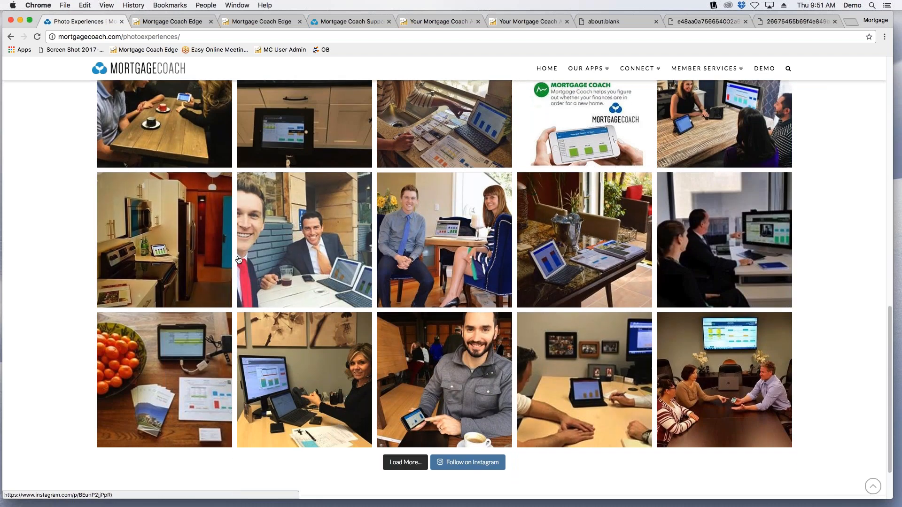
Go back to the Total Cost Analysis page, open Strategies and review the loan scenarios and expert strategy tips.
click(9, 39)
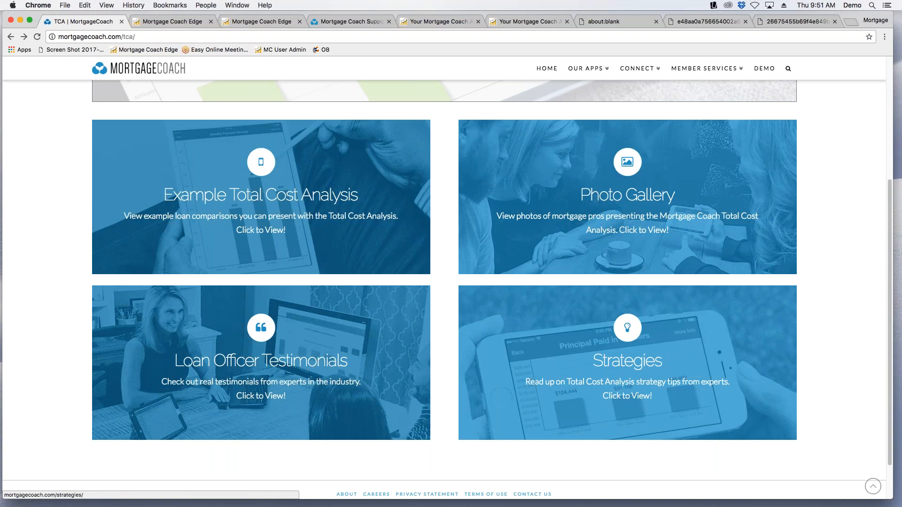
click(611, 374)
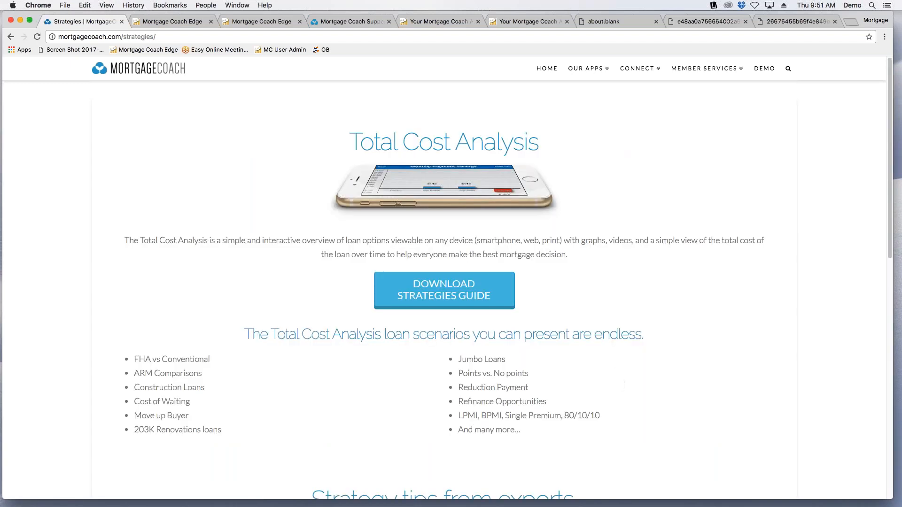
scroll(593, 349, down, 5)
scroll(592, 349, down, 4)
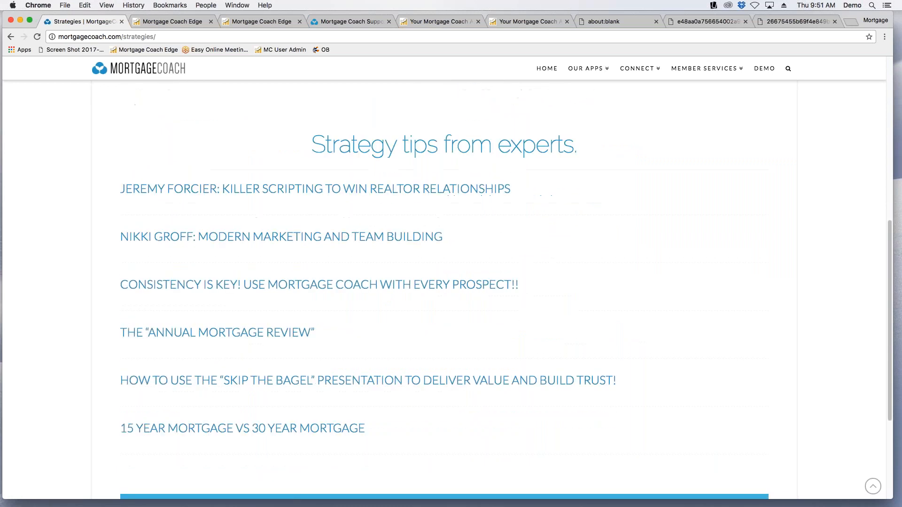
scroll(242, 396, down, 1)
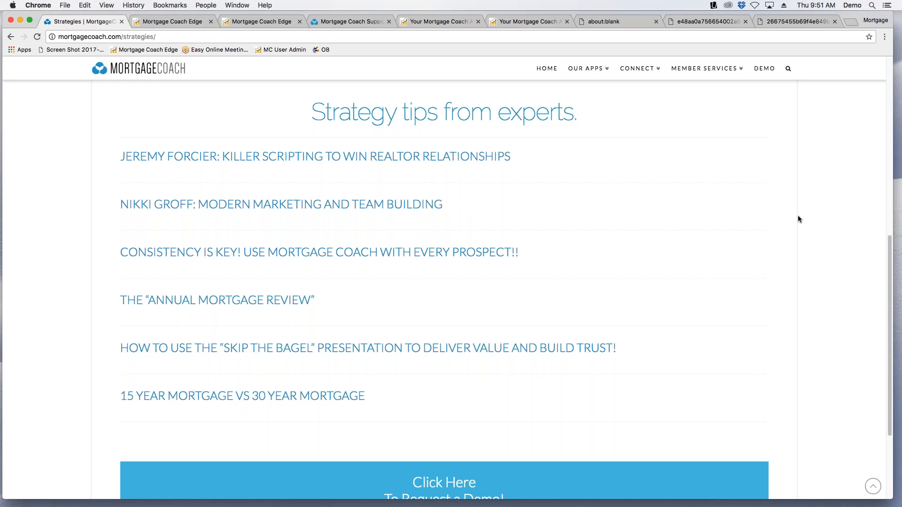
scroll(771, 215, up, 1)
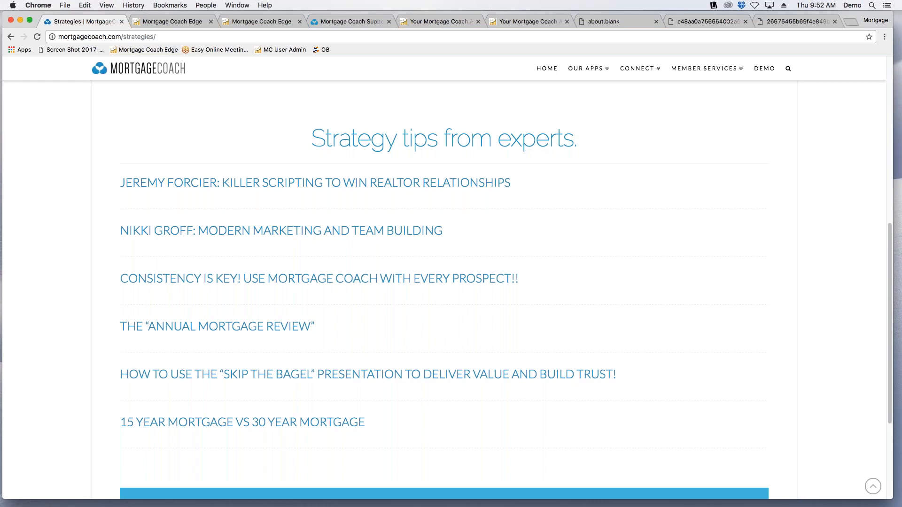
Open the website's Calendar page and look through the upcoming training calls, demos, interviews and Mortgage Coach University sessions.
mouse_move(638, 68)
click(626, 115)
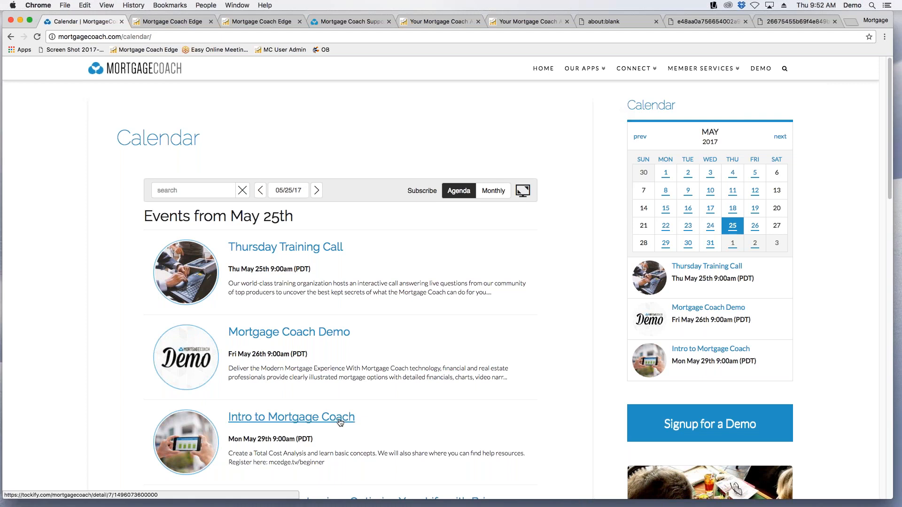
scroll(536, 356, down, 1)
scroll(536, 355, down, 5)
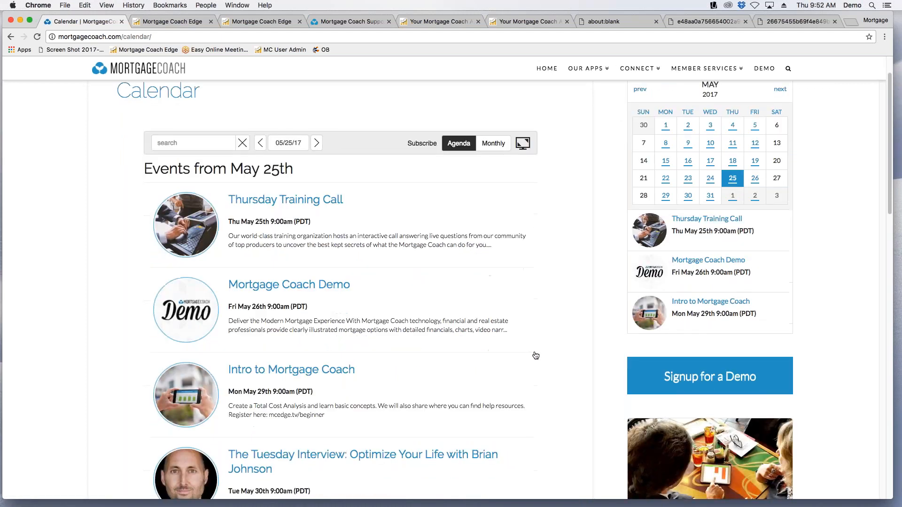
scroll(536, 356, down, 4)
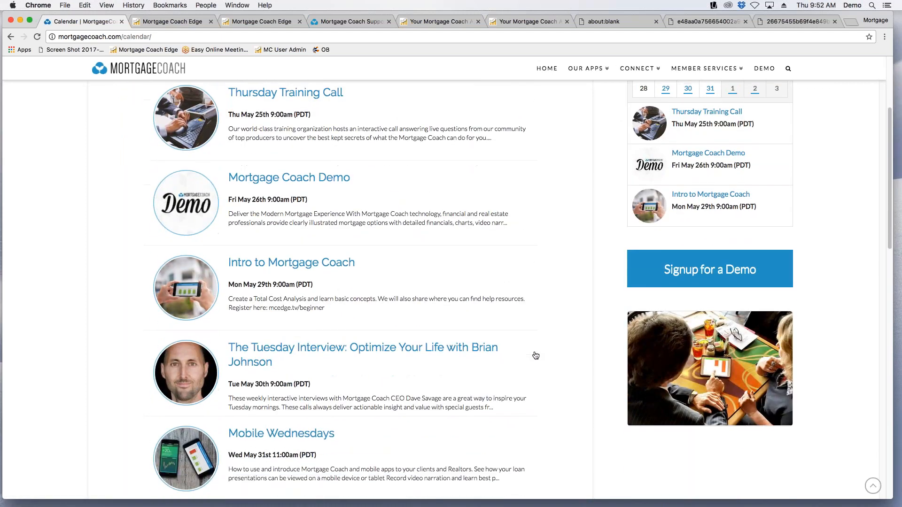
scroll(473, 290, down, 1)
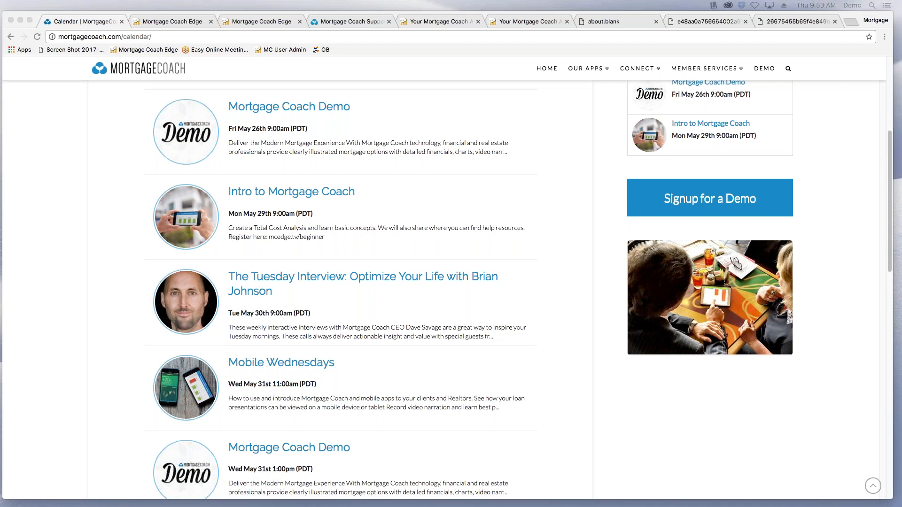
scroll(594, 258, down, 8)
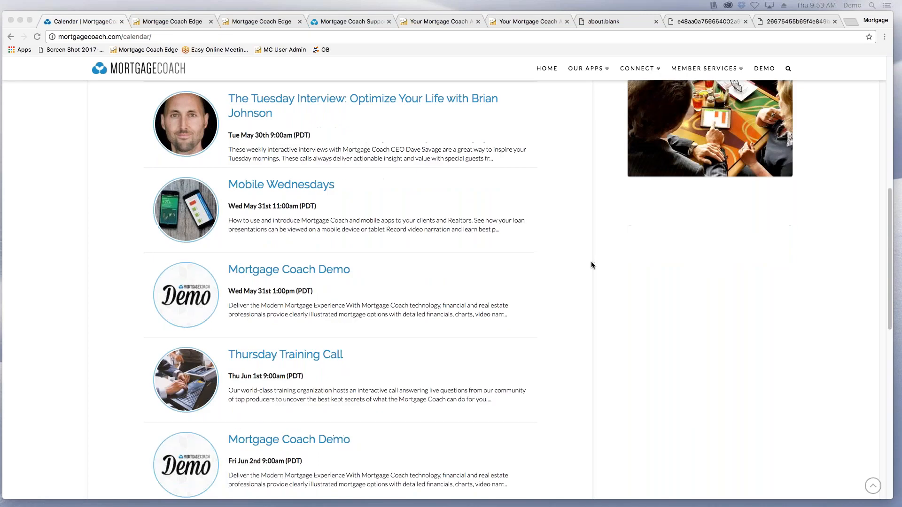
scroll(591, 265, down, 6)
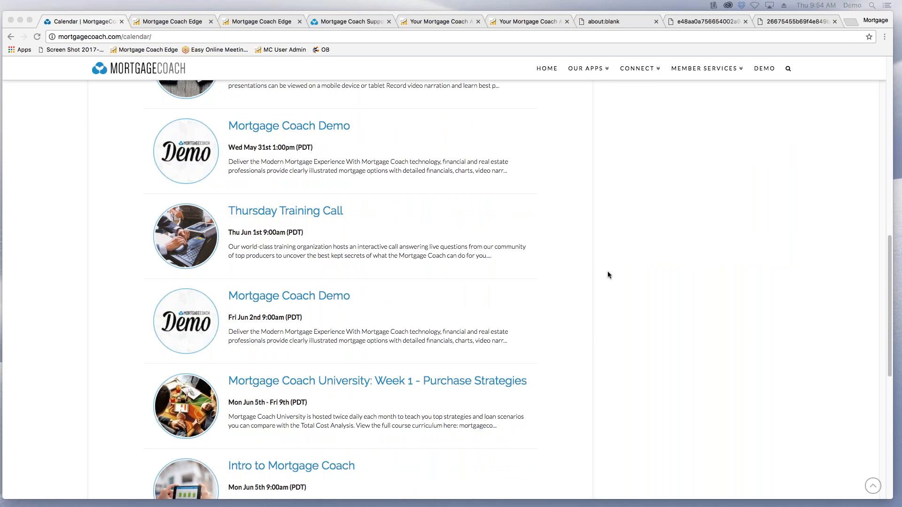
scroll(571, 285, down, 3)
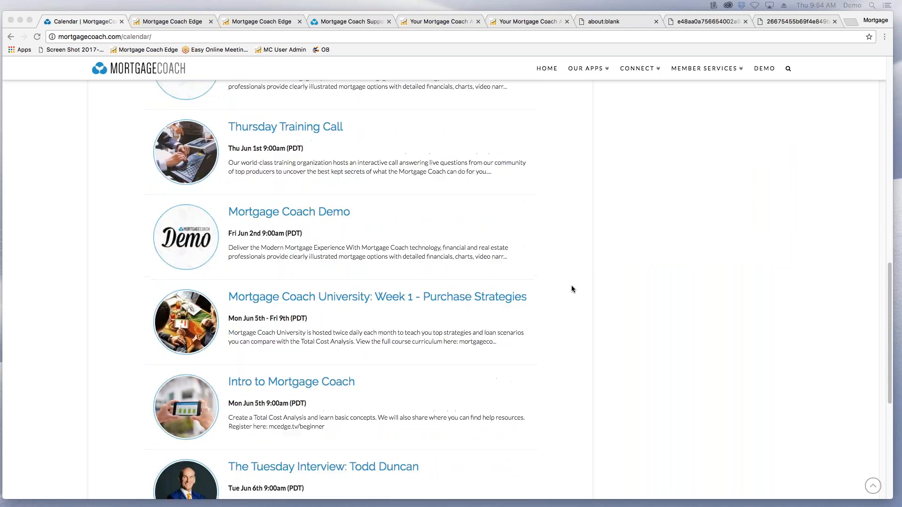
scroll(572, 288, down, 2)
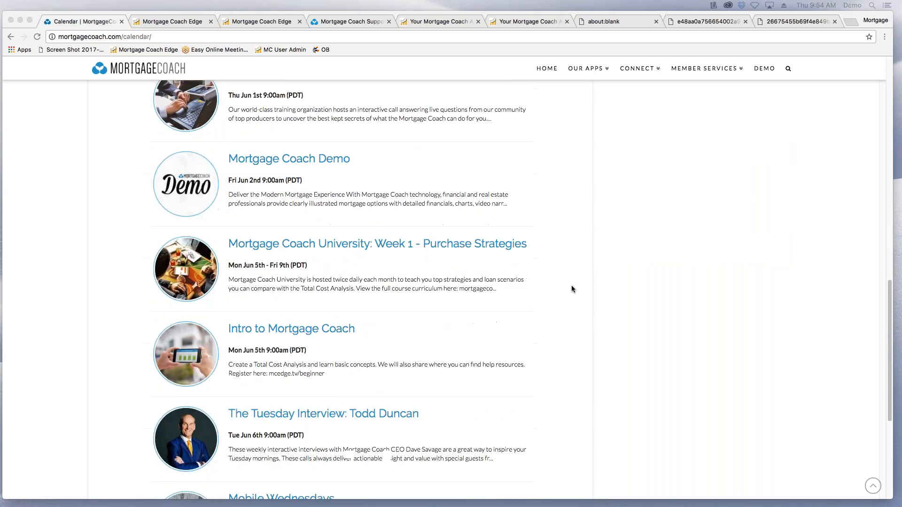